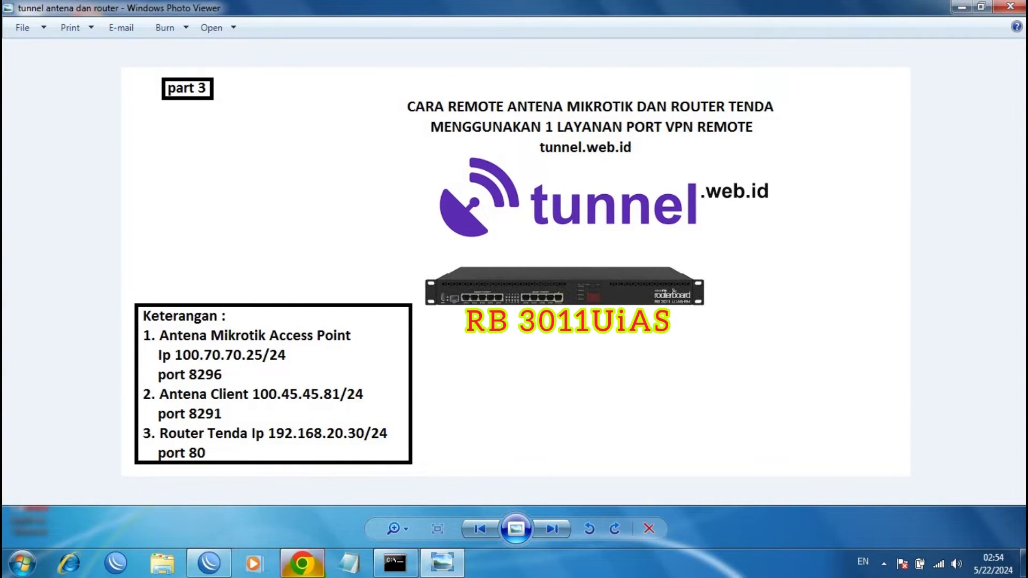
Switch to Chrome, copy the public port address of the VPN service's port forwarding entry, and paste it into Notepad.
click(302, 564)
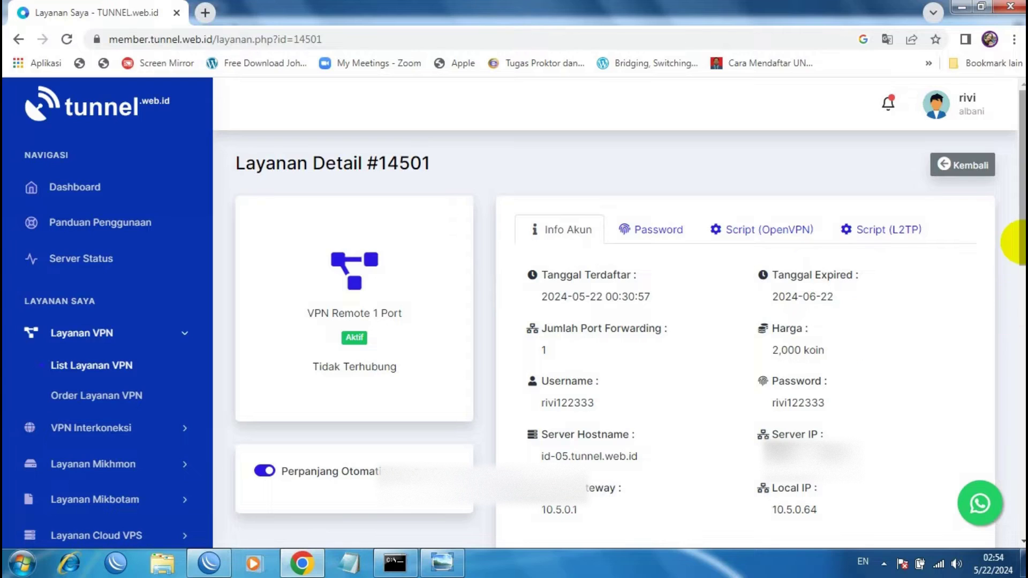
drag(1019, 235, 1019, 374)
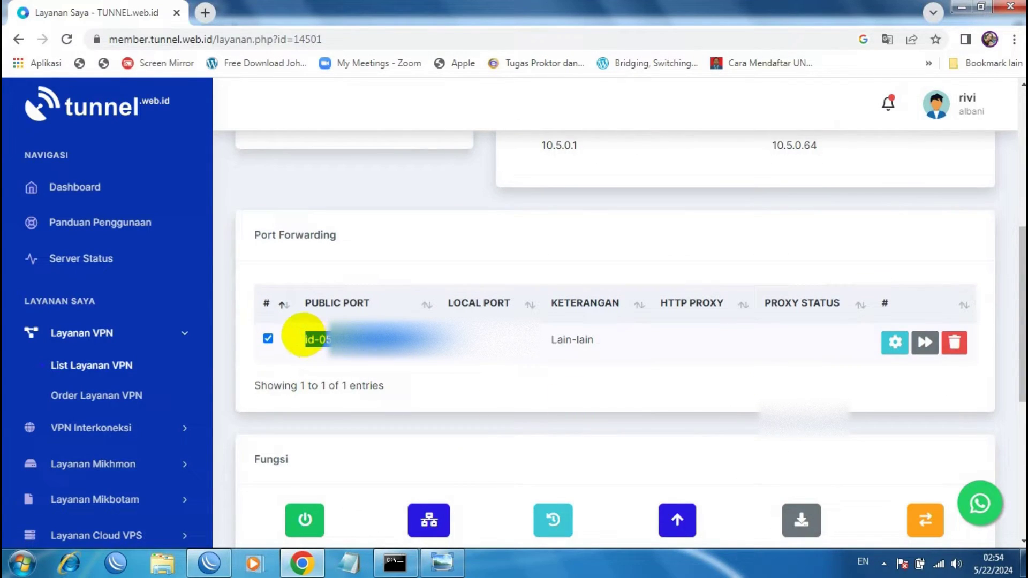
drag(303, 338, 428, 339)
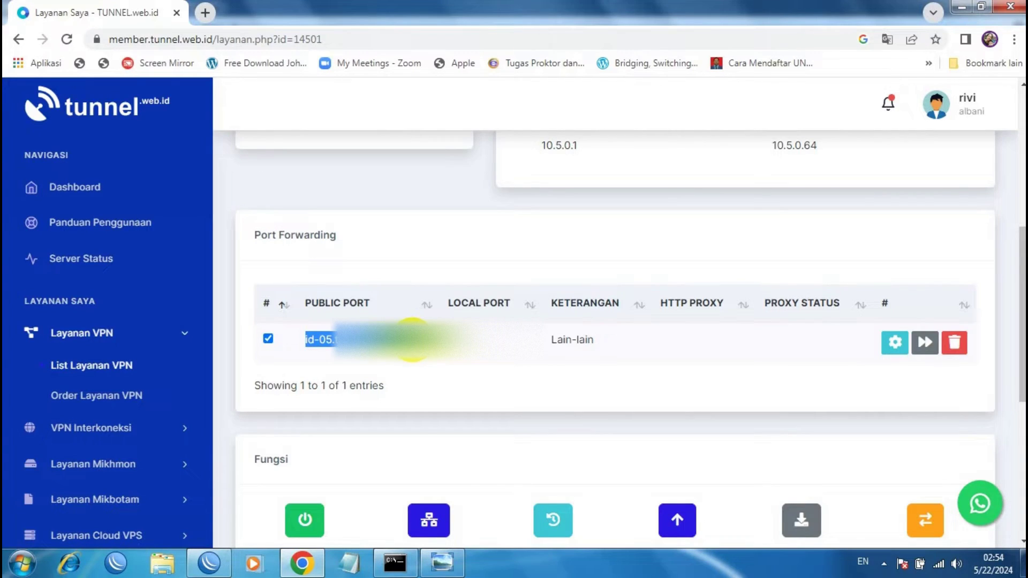
right_click(413, 341)
click(435, 352)
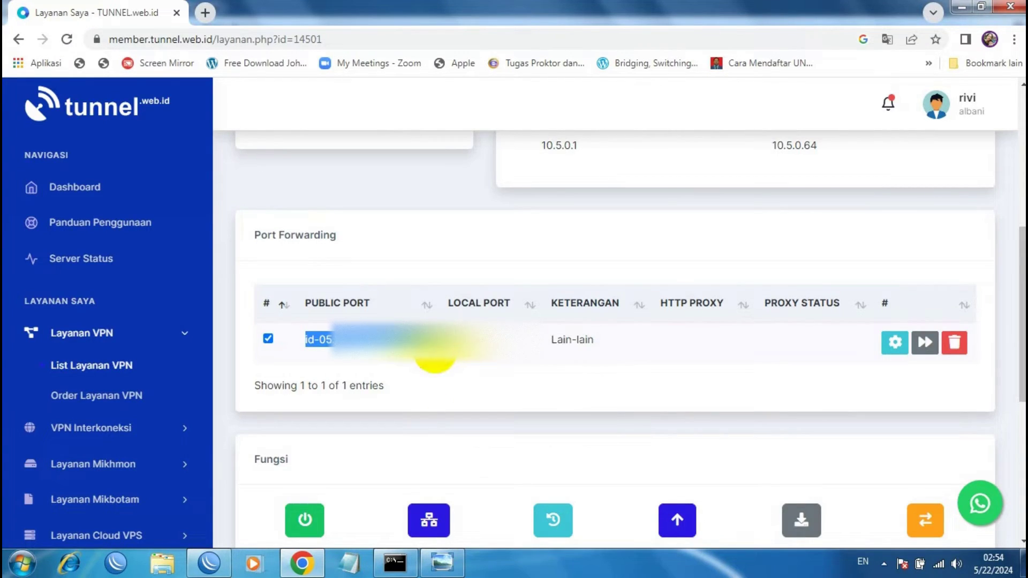
drag(1022, 263, 1019, 99)
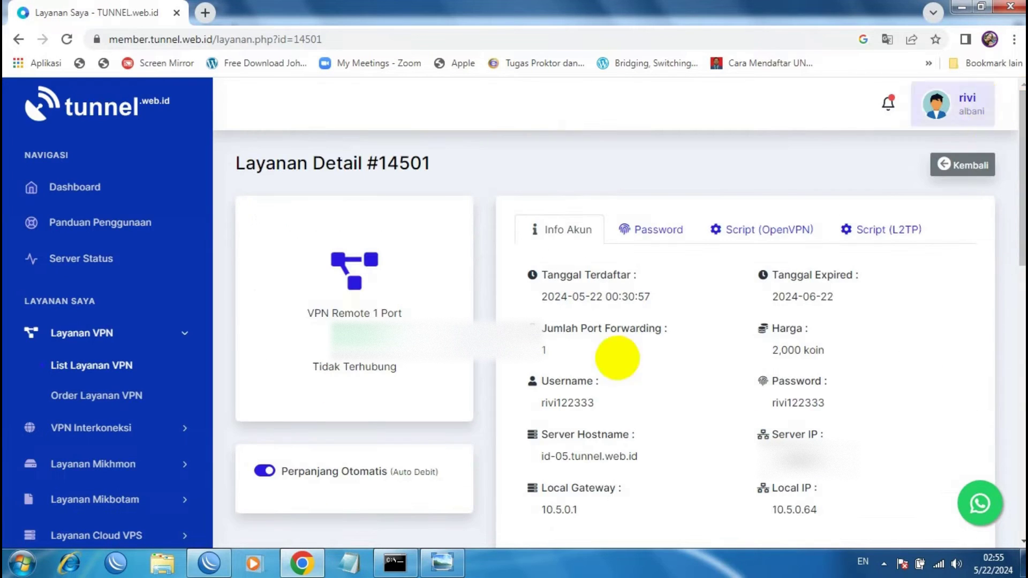
click(338, 559)
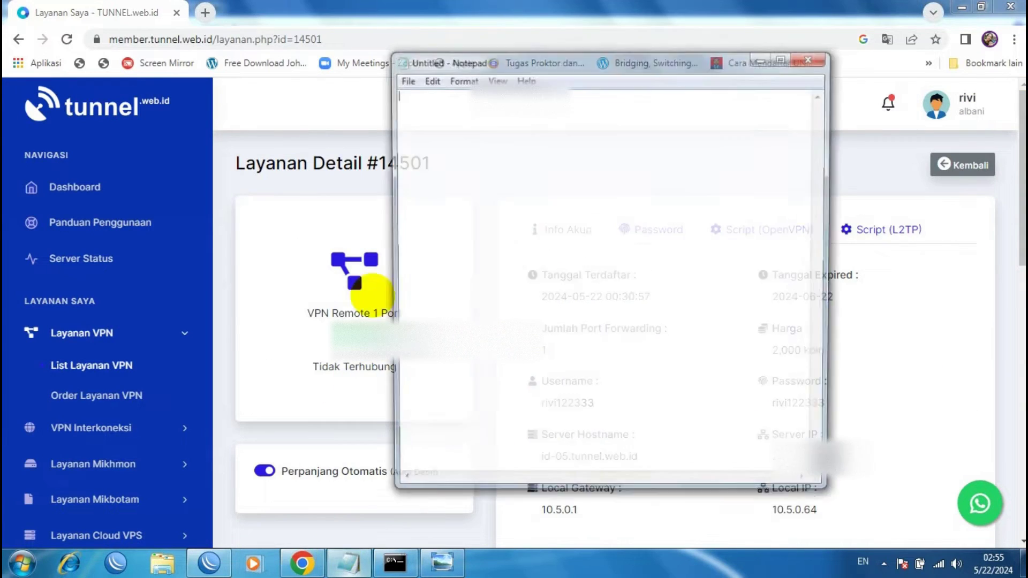
key(ctrl+v)
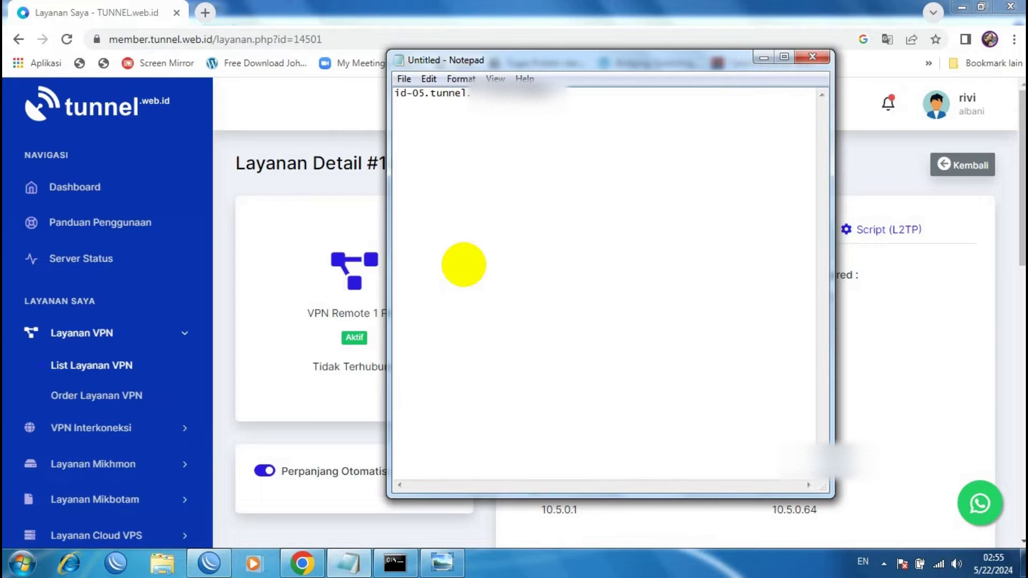
click(765, 56)
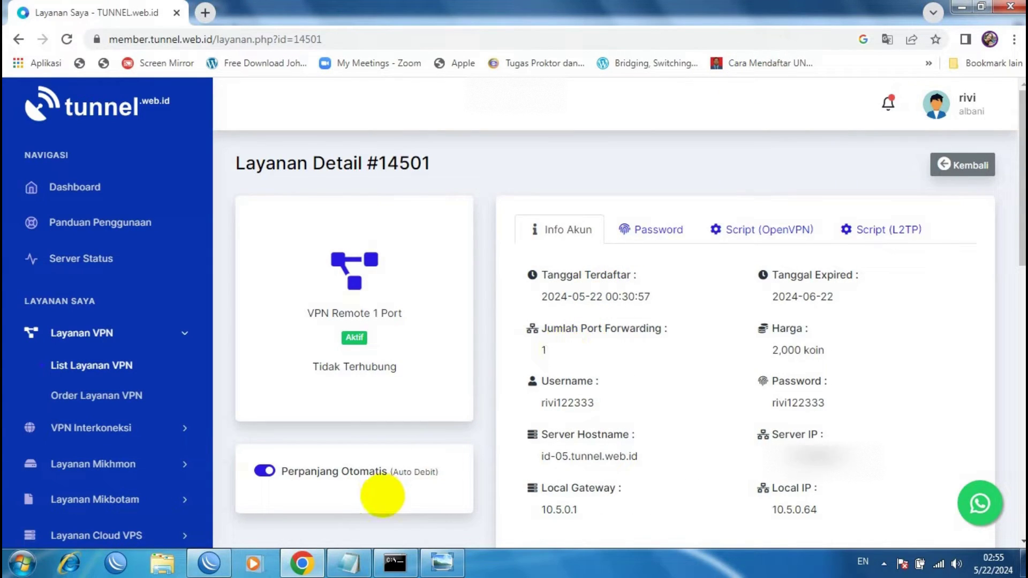
Display the list of available wireless networks to check which one the computer is connected to.
click(440, 561)
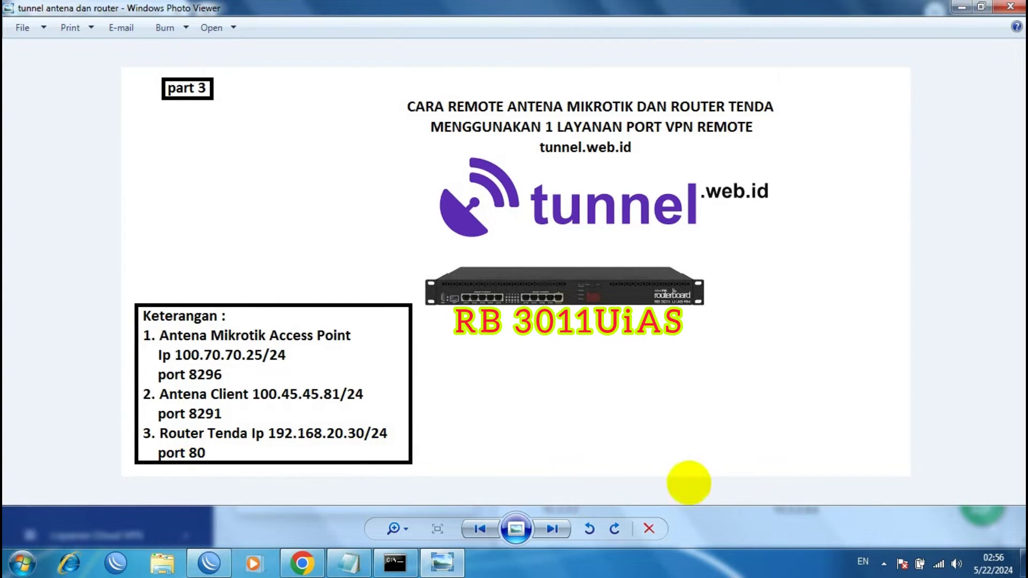
click(938, 564)
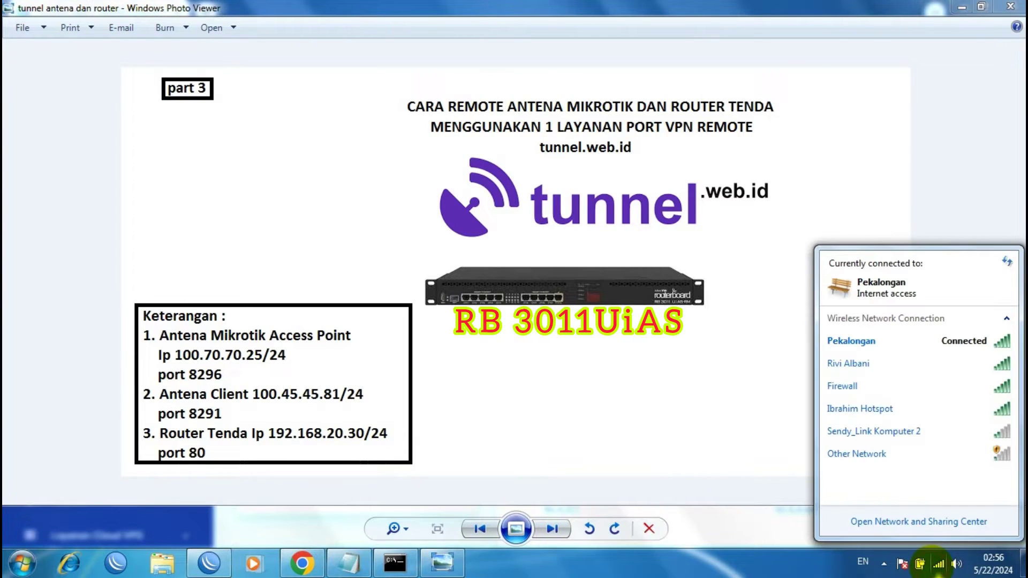
mouse_move(891, 363)
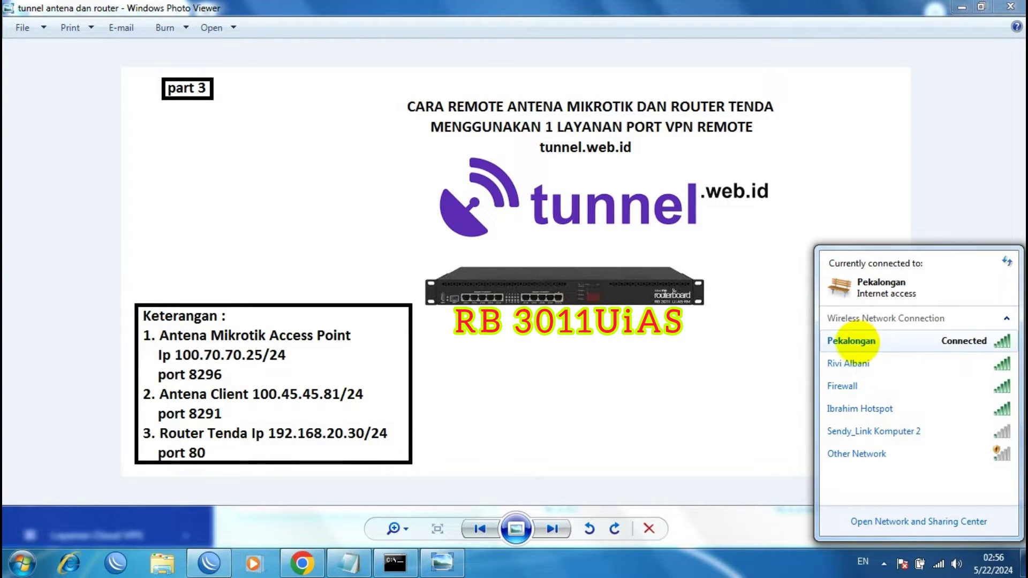
mouse_move(857, 341)
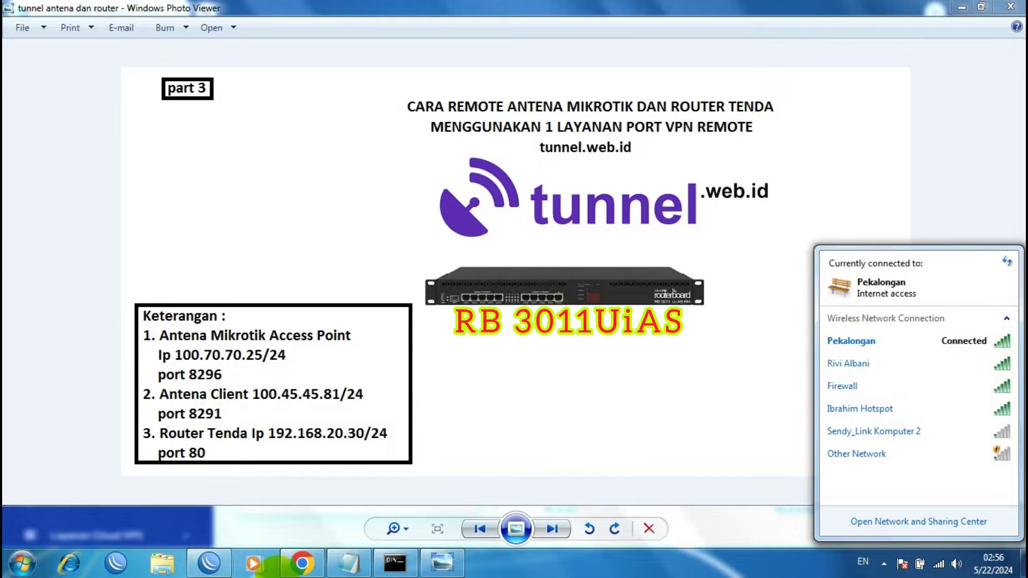
Search the web for "speed test" in a new Chrome tab and open the Cyberindo Aditama Speedtest result.
click(302, 563)
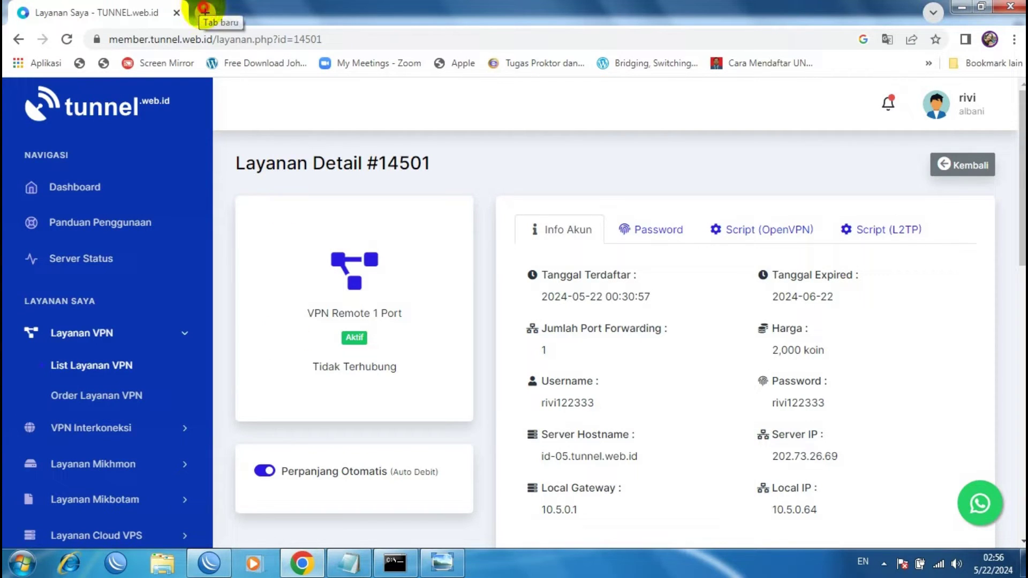
click(204, 11)
text(s)
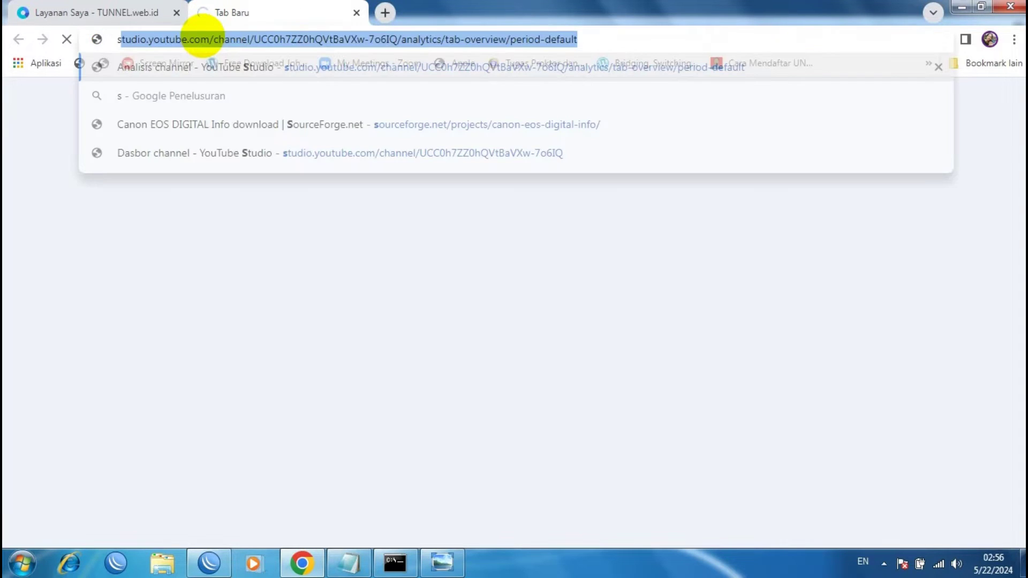
text(peed )
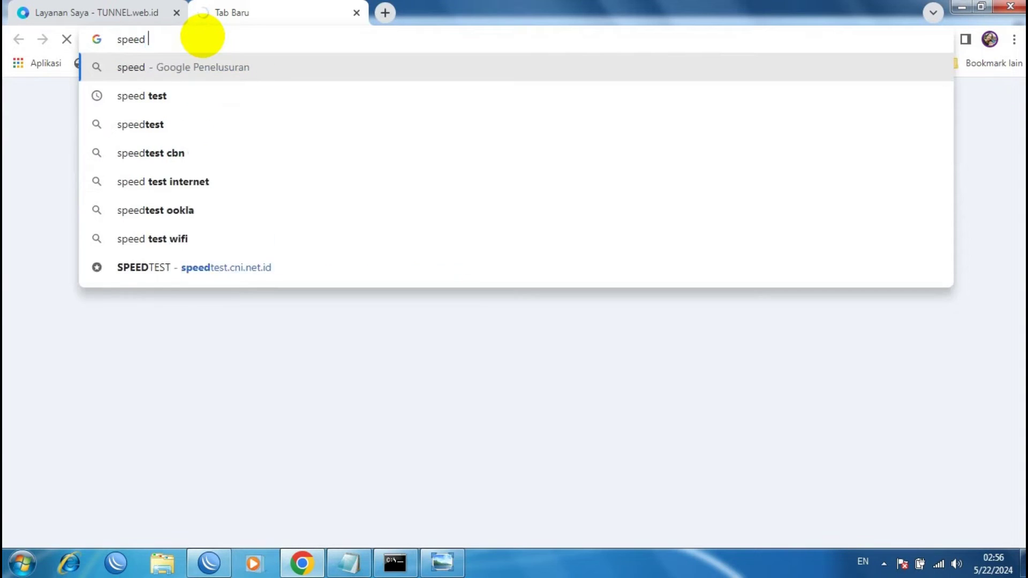
text(test)
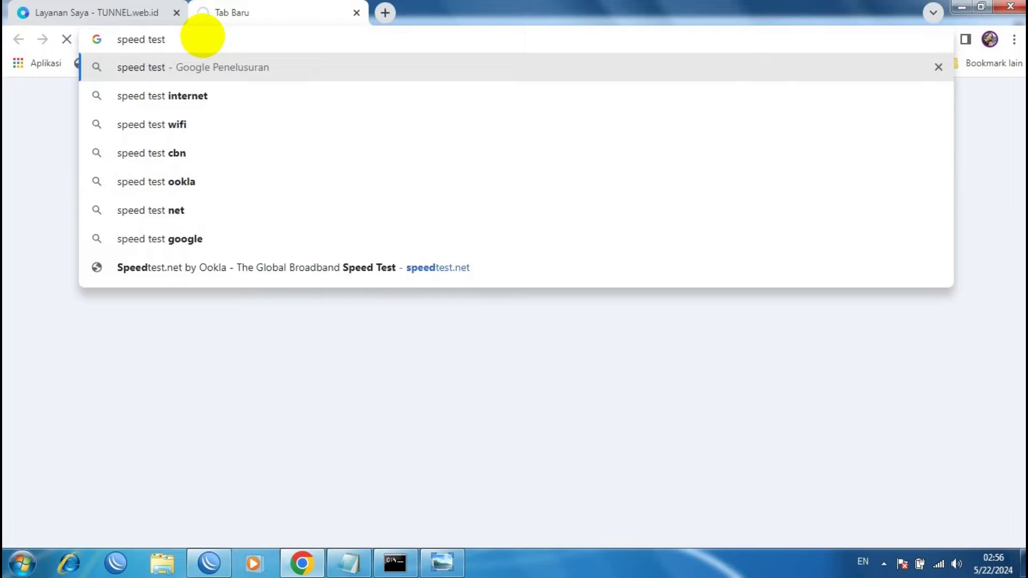
key(Return)
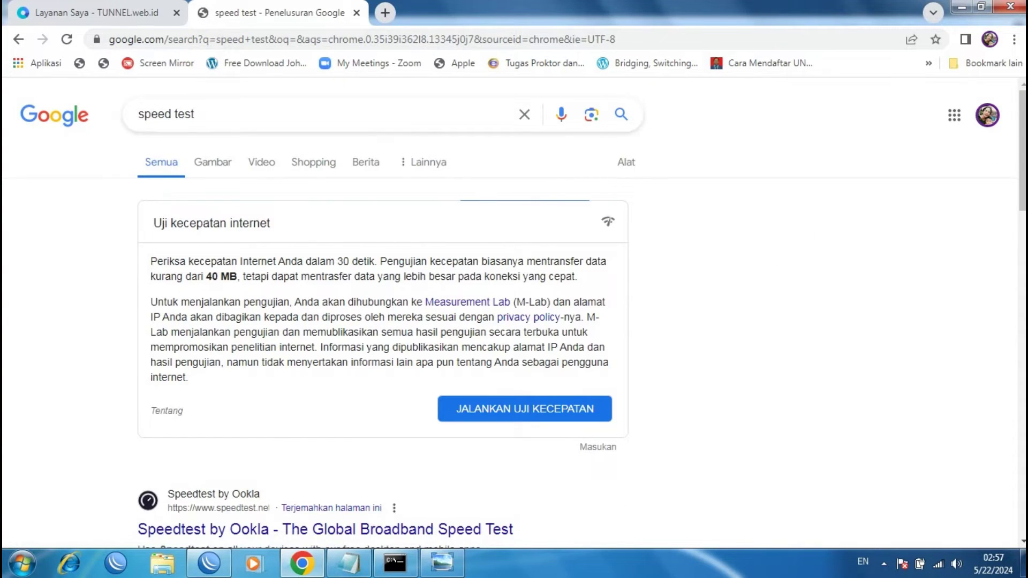
scroll(788, 243, down, 5)
scroll(644, 338, down, 7)
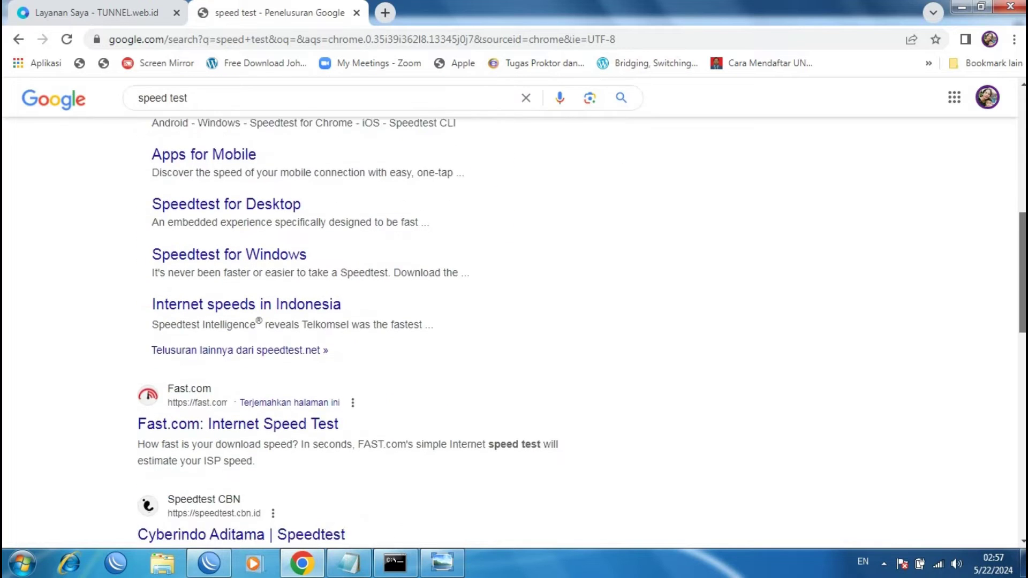
click(243, 399)
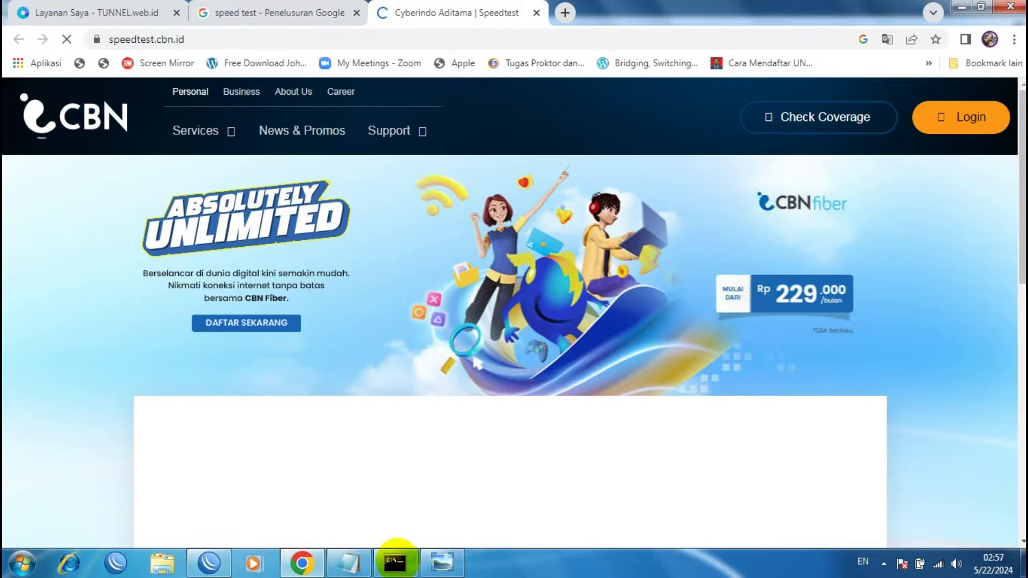
Check the running ping to 8.8.8.8 and run the CBN Singapore speed test, closing its browser tabs.
click(395, 561)
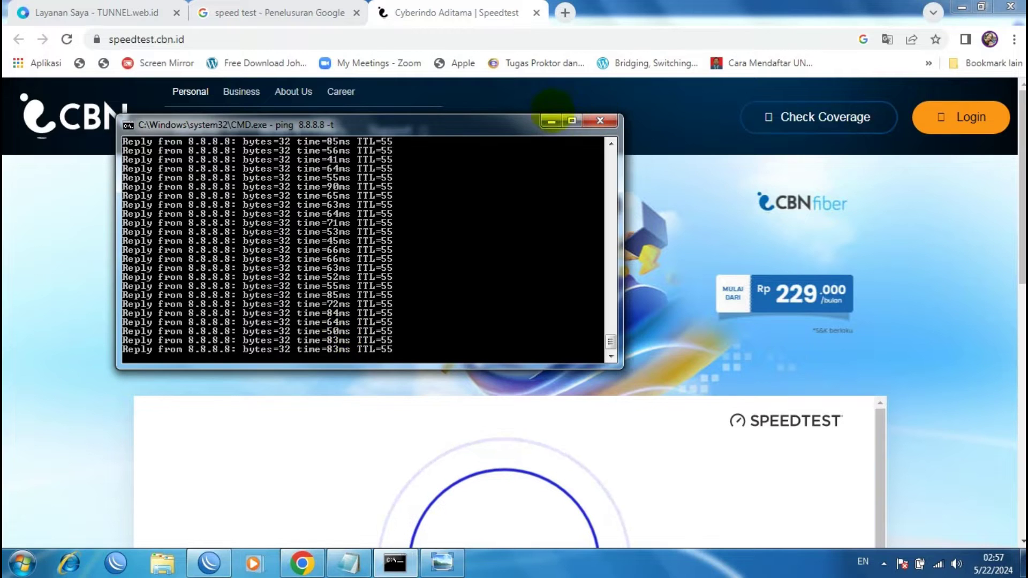
click(551, 121)
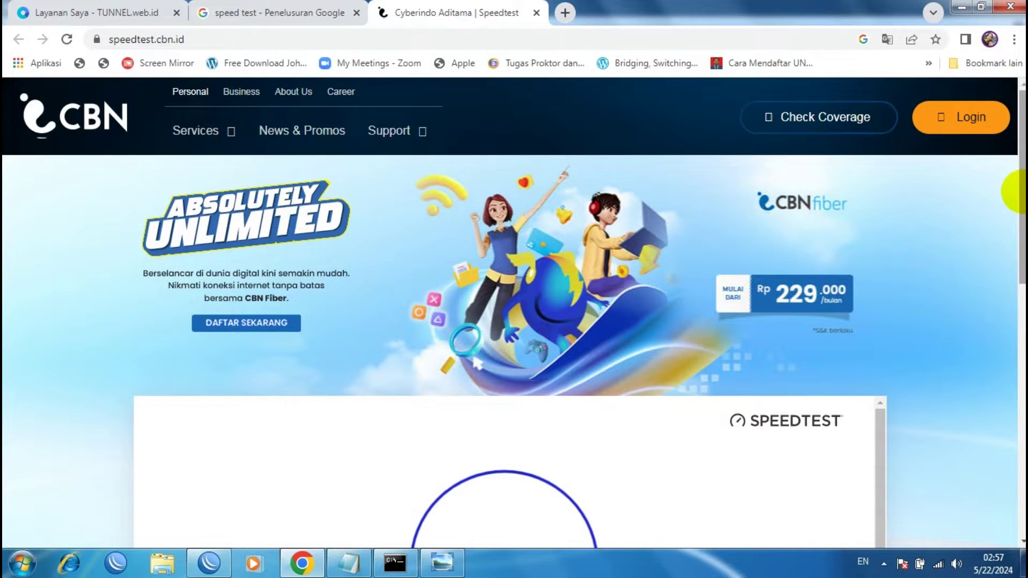
drag(1020, 176, 1020, 318)
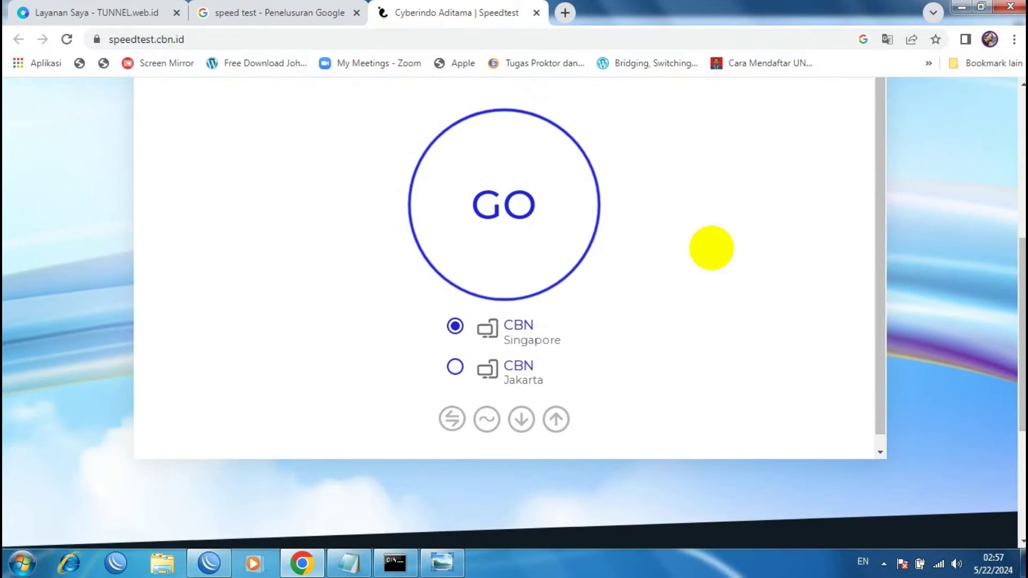
click(555, 217)
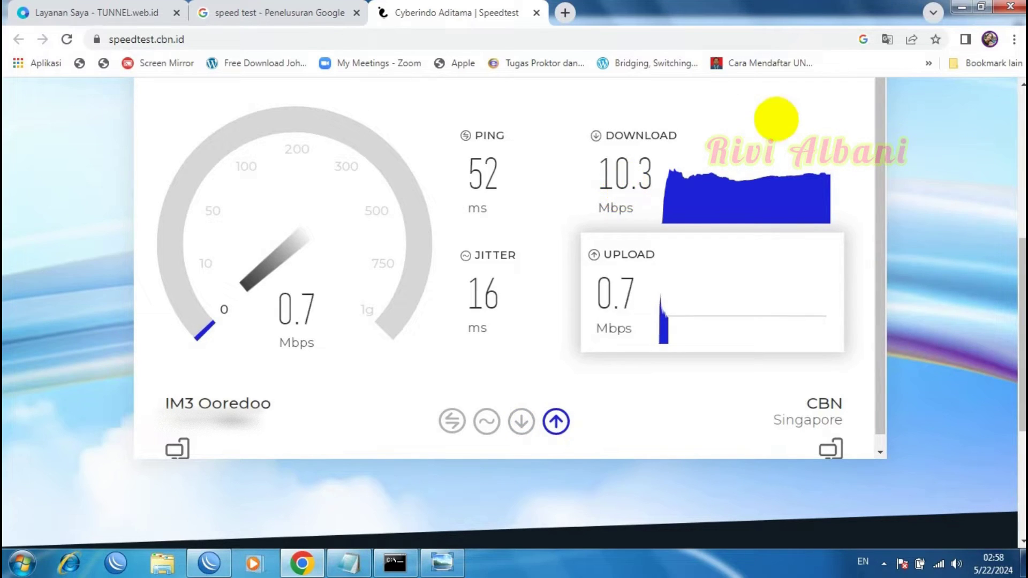
click(536, 12)
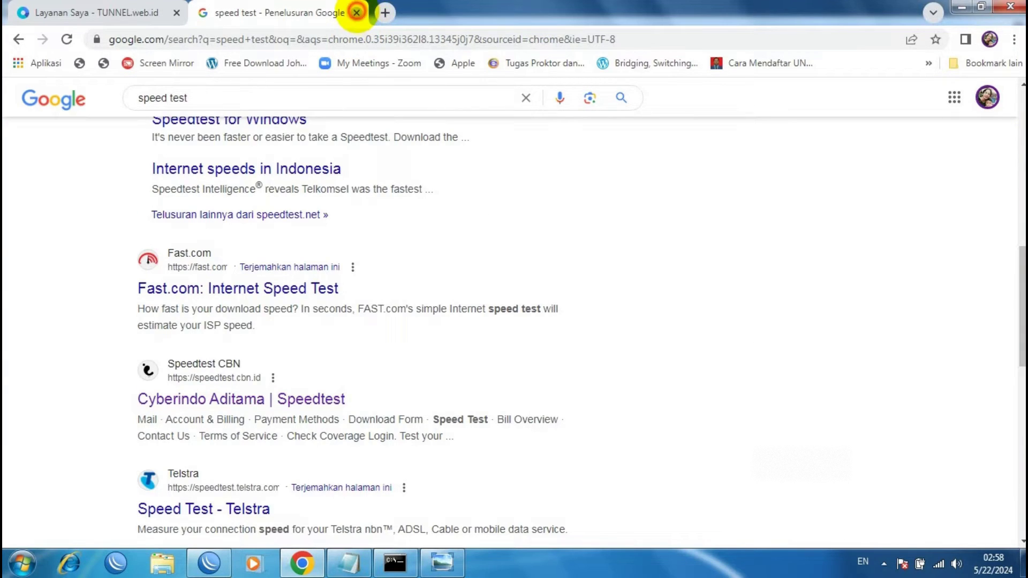
click(357, 12)
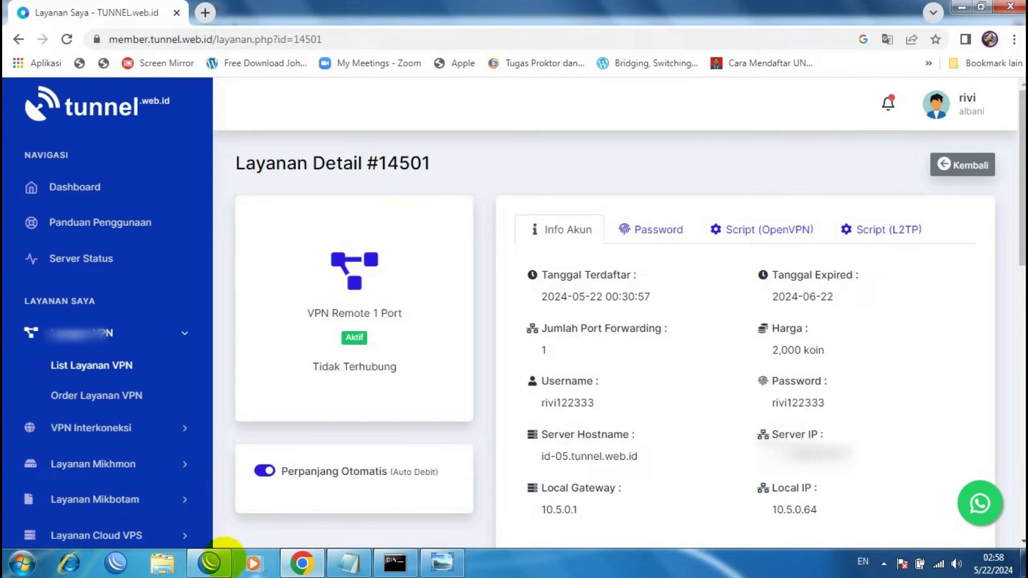
Switch to WinBox and connect to the router through its saved id-05 tunnel address, consulting the device list image.
click(208, 563)
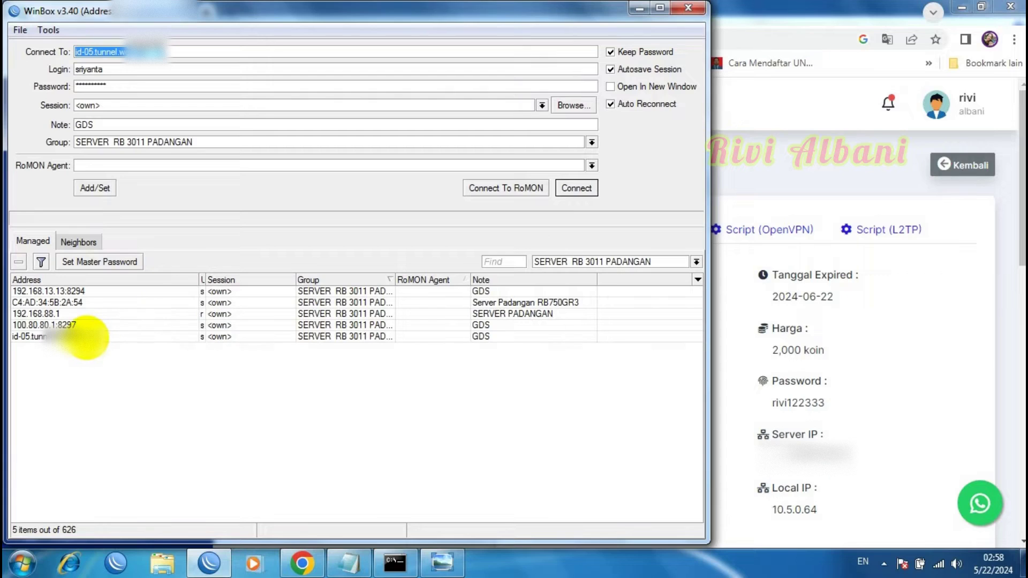
double_click(86, 337)
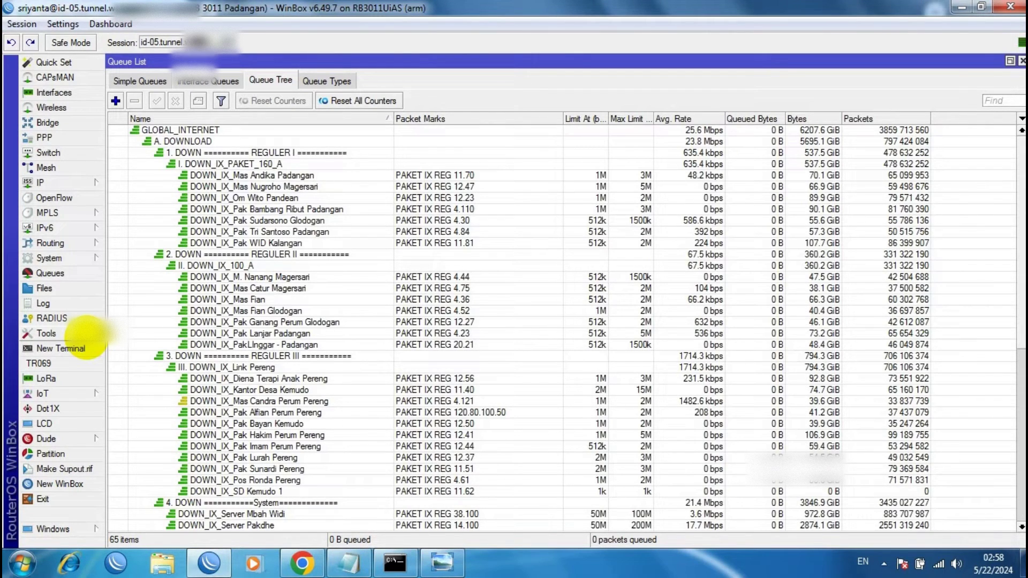
click(442, 562)
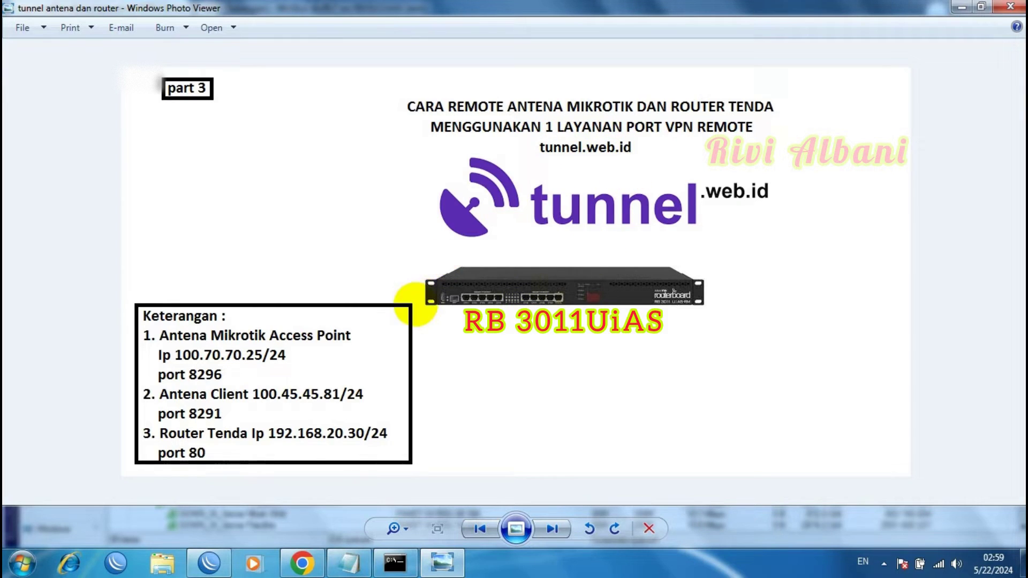
click(209, 564)
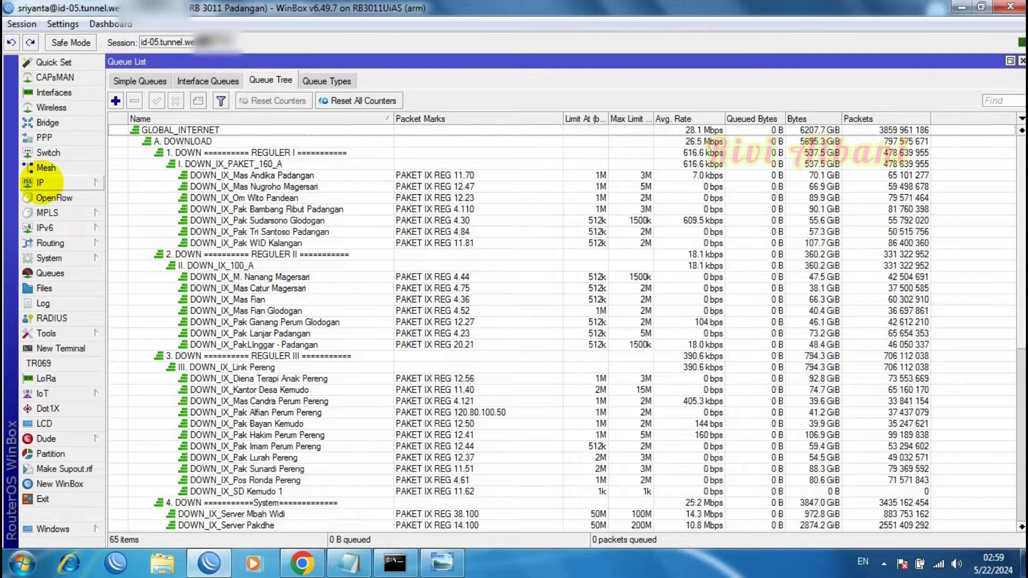
Open the firewall's dstnat rule for 10.5.0.64 with destination port 8297 and move its window aside.
click(40, 182)
click(138, 284)
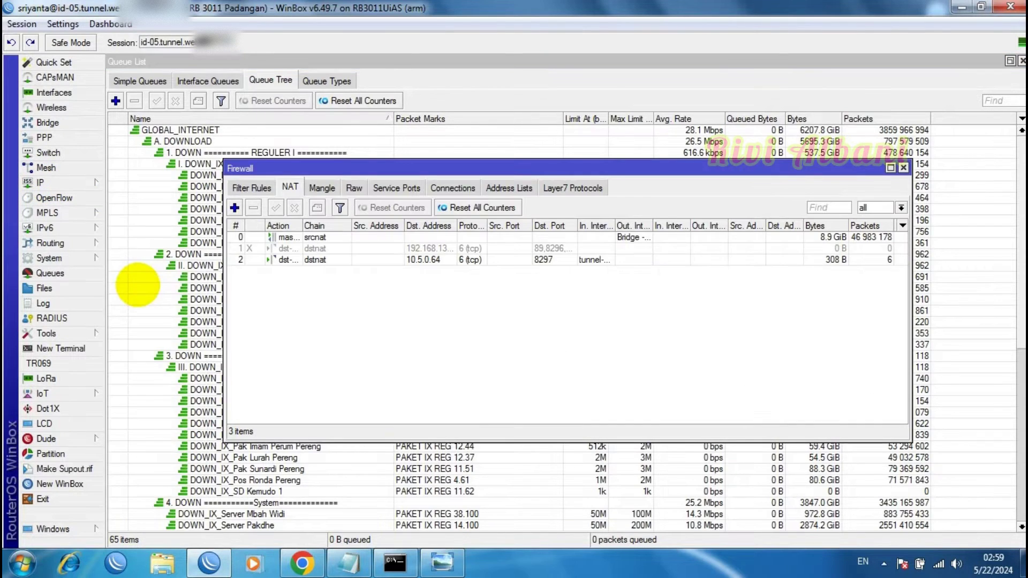
double_click(294, 260)
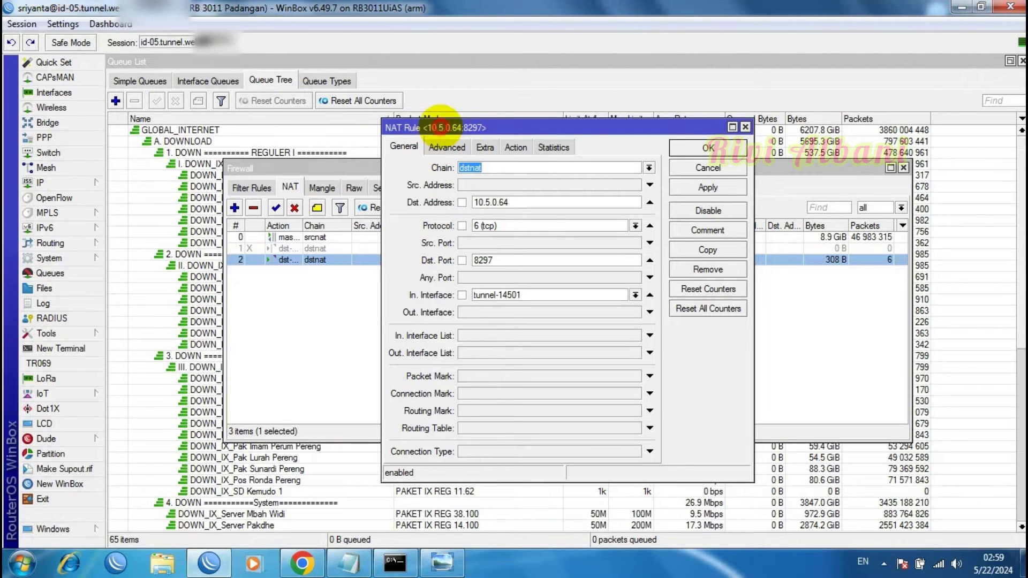
drag(439, 128, 602, 153)
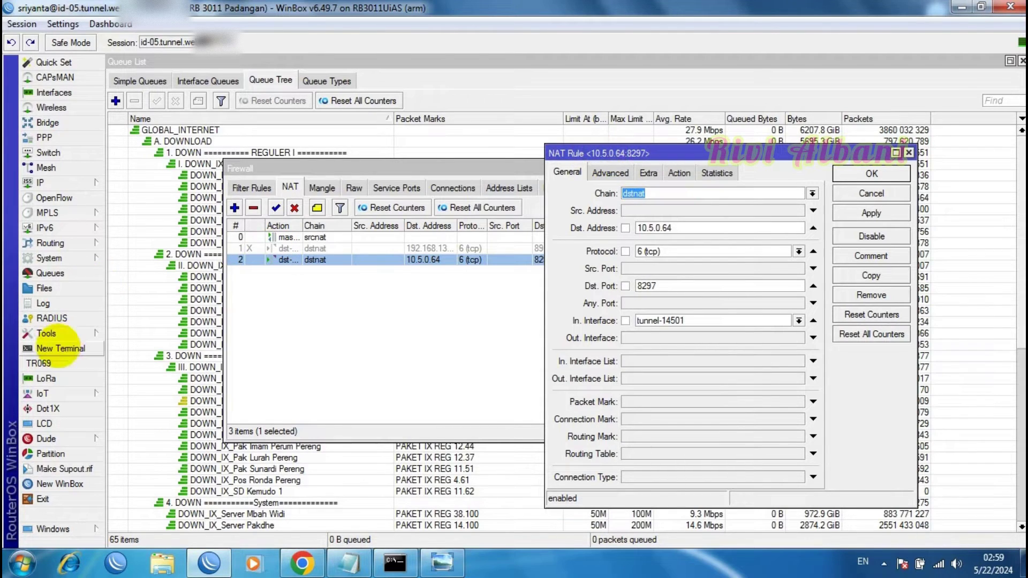
Ping the access point antenna at 100.70.70.25 from a new router terminal and move the terminal clear of the NAT rule.
click(48, 347)
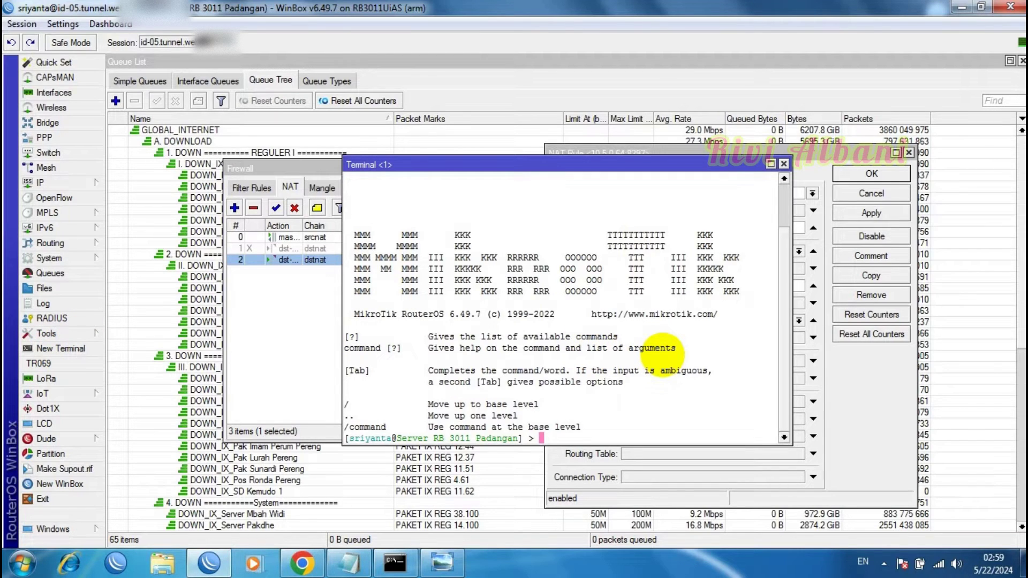
text(ping)
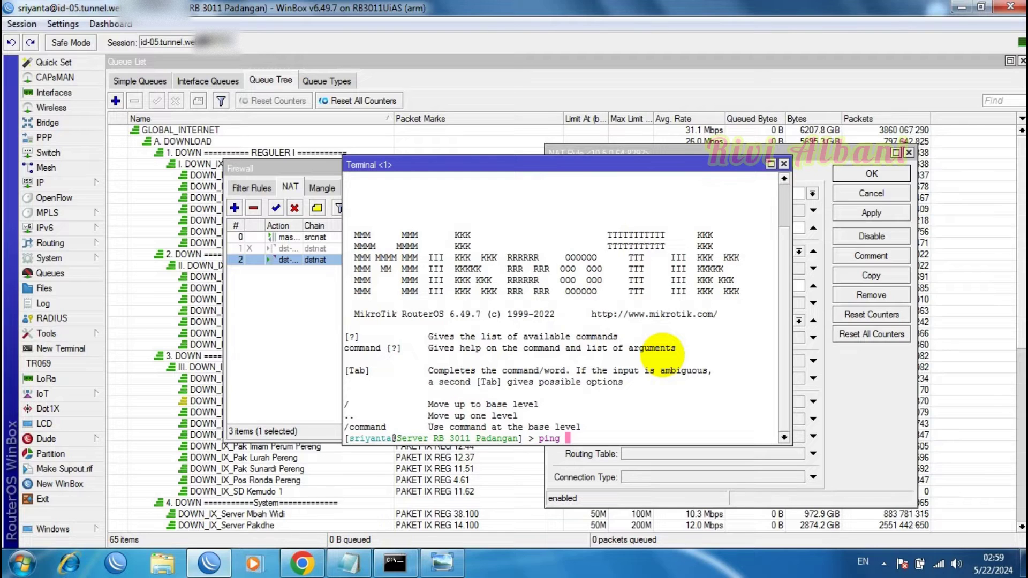
text( 100.)
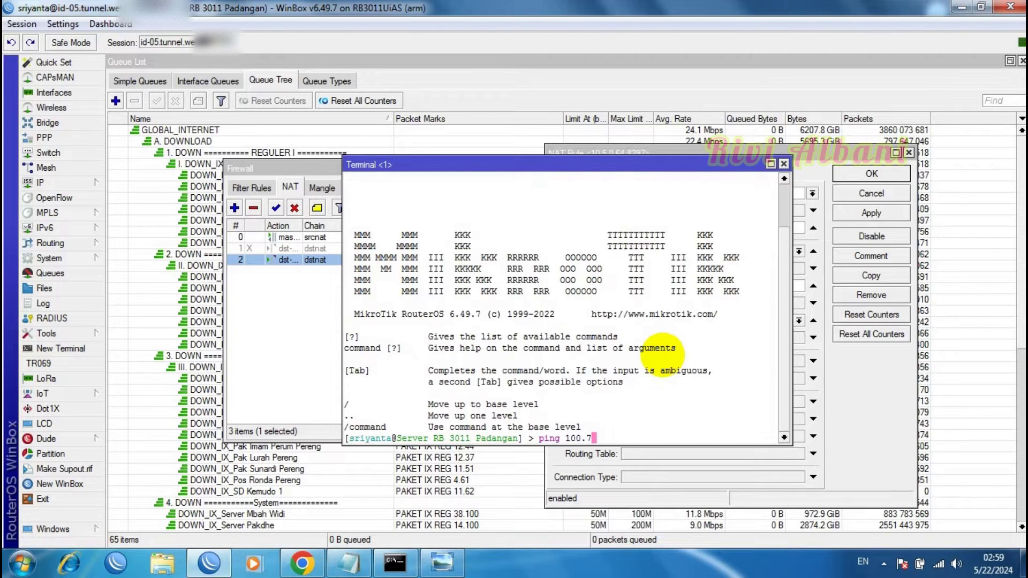
text(70.70.25)
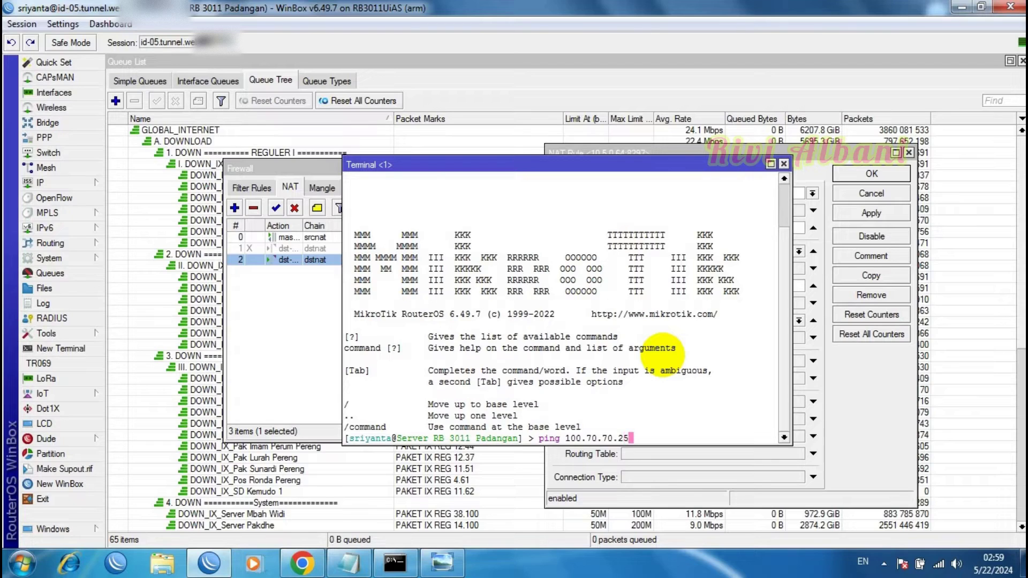
key(Return)
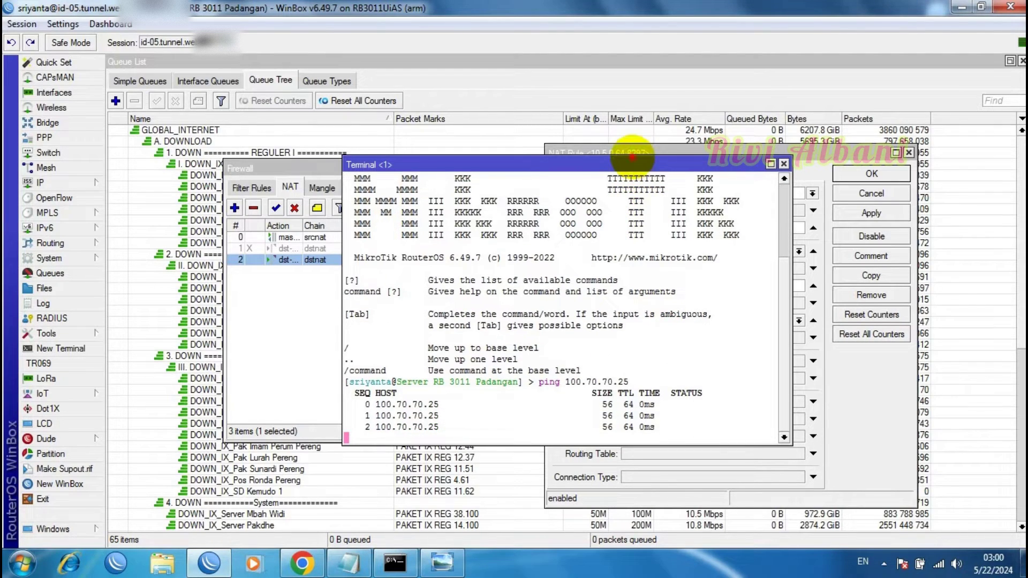
drag(632, 155, 389, 334)
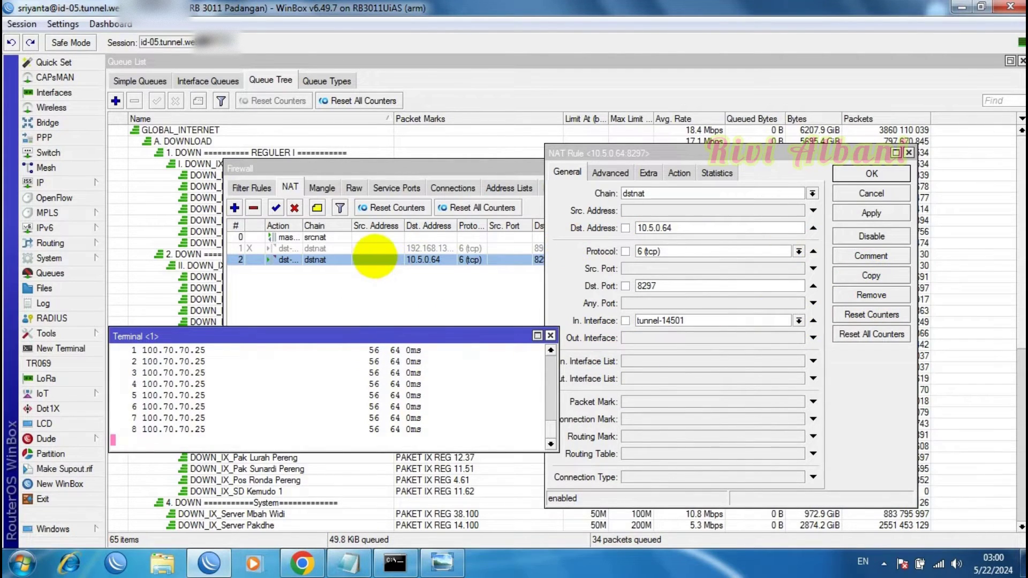
Duplicate the dstnat rule for 10.5.0.64 port 8297 and move the new rule's window aside.
click(375, 259)
double_click(375, 259)
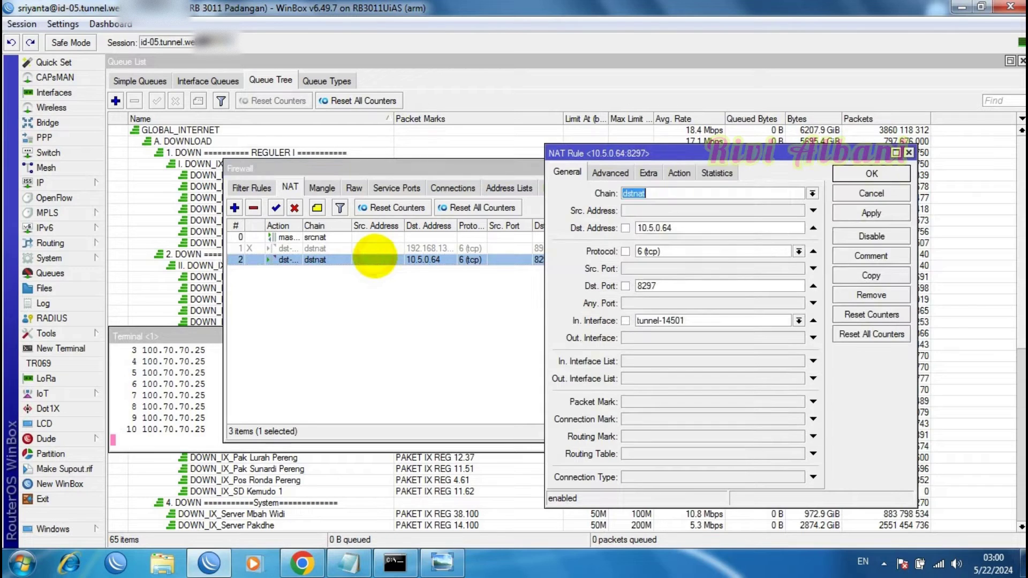
click(863, 277)
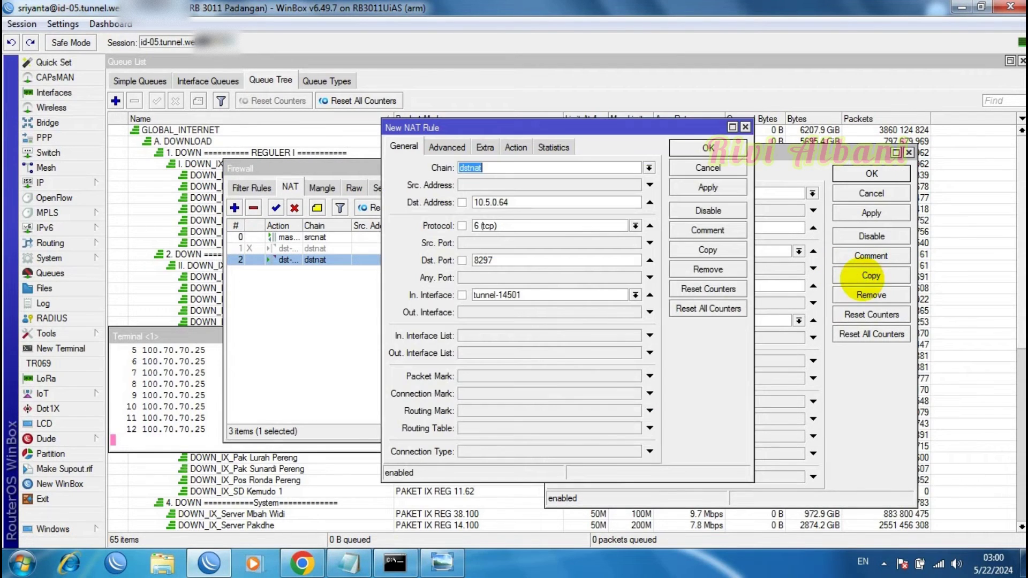
drag(615, 131, 861, 125)
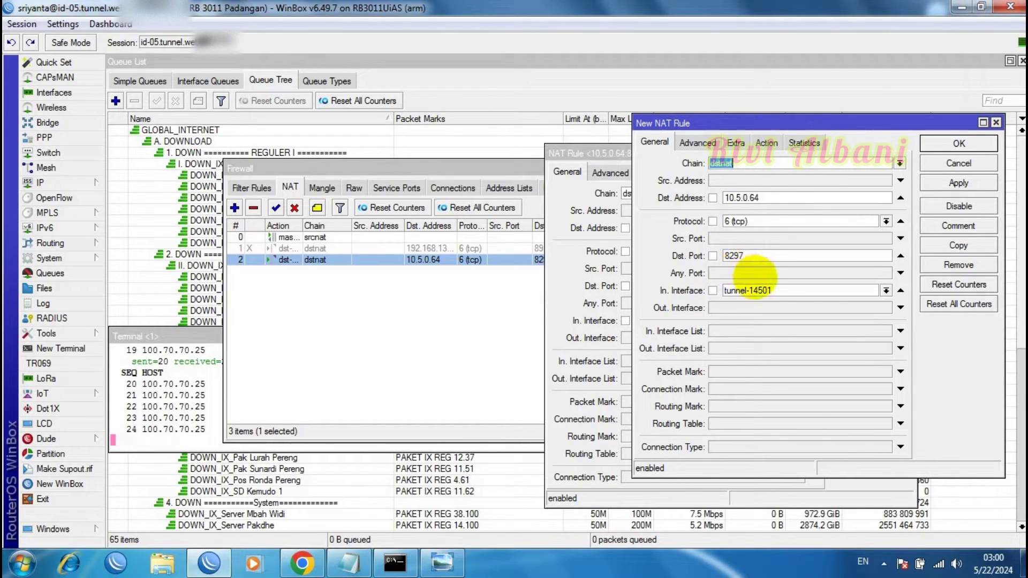
Set the new rule's dst-nat target address to 100.70.70.25, consulting the device list image for the access point's IP.
click(766, 143)
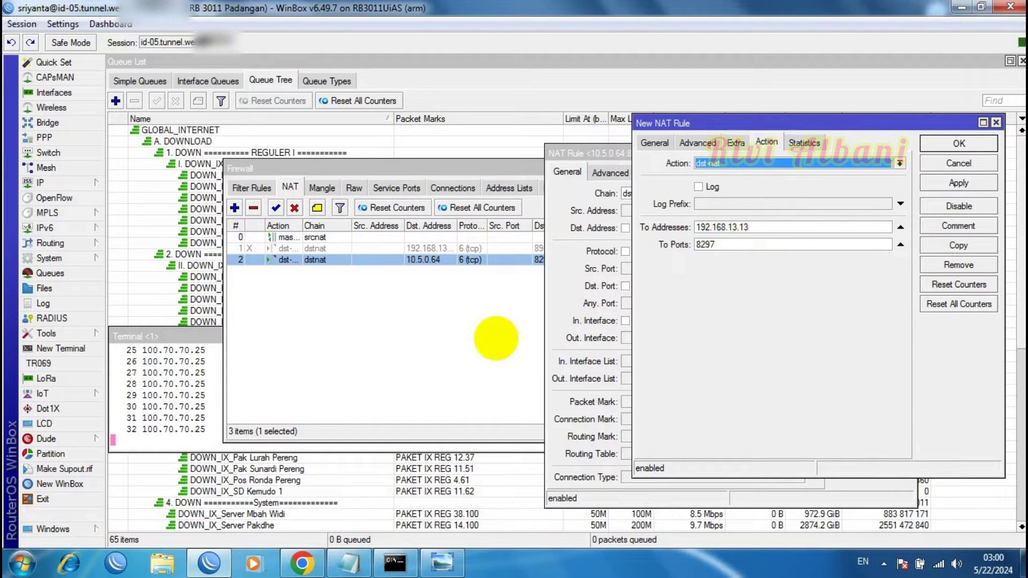
click(443, 563)
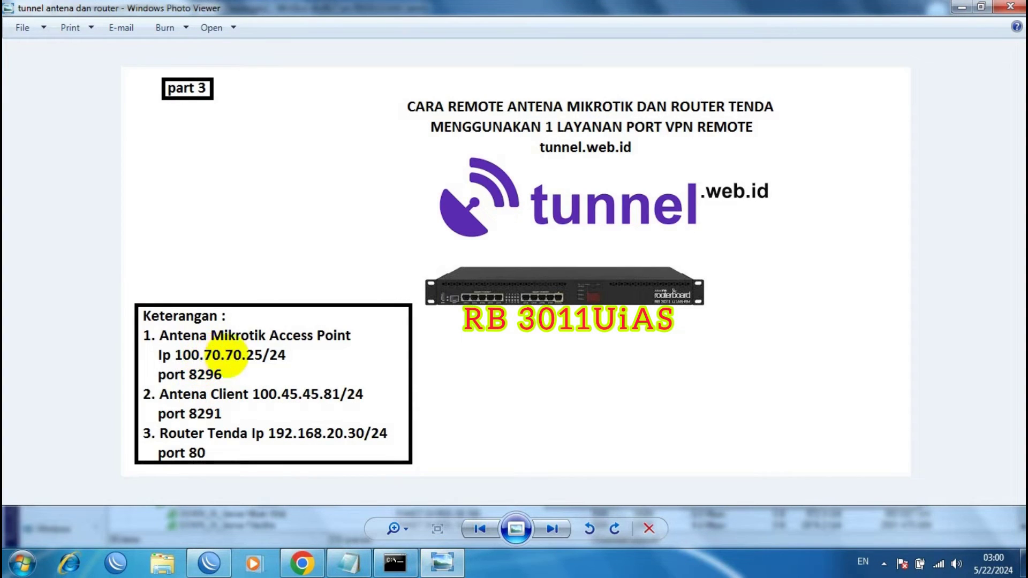
click(442, 563)
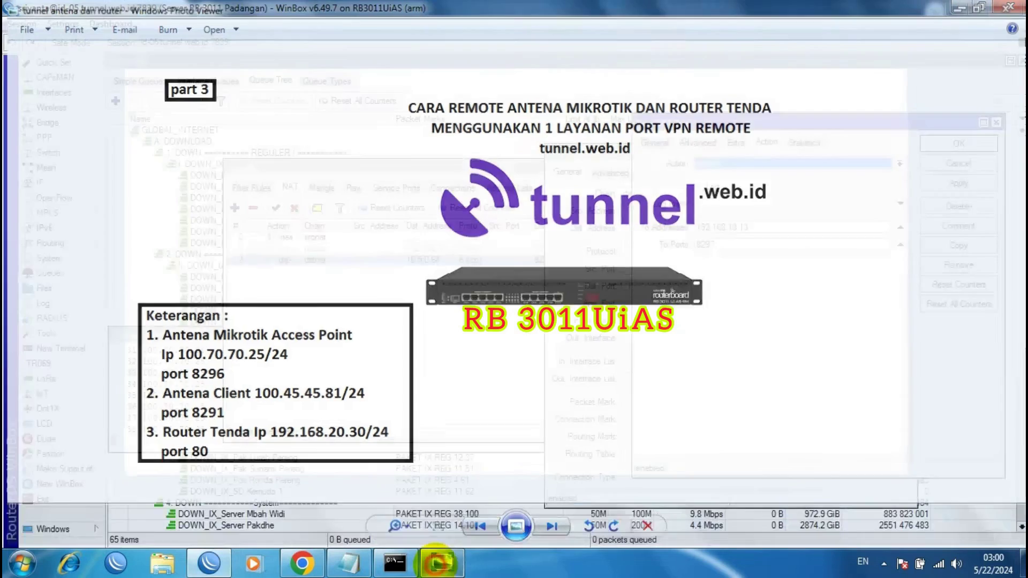
drag(748, 227, 677, 229)
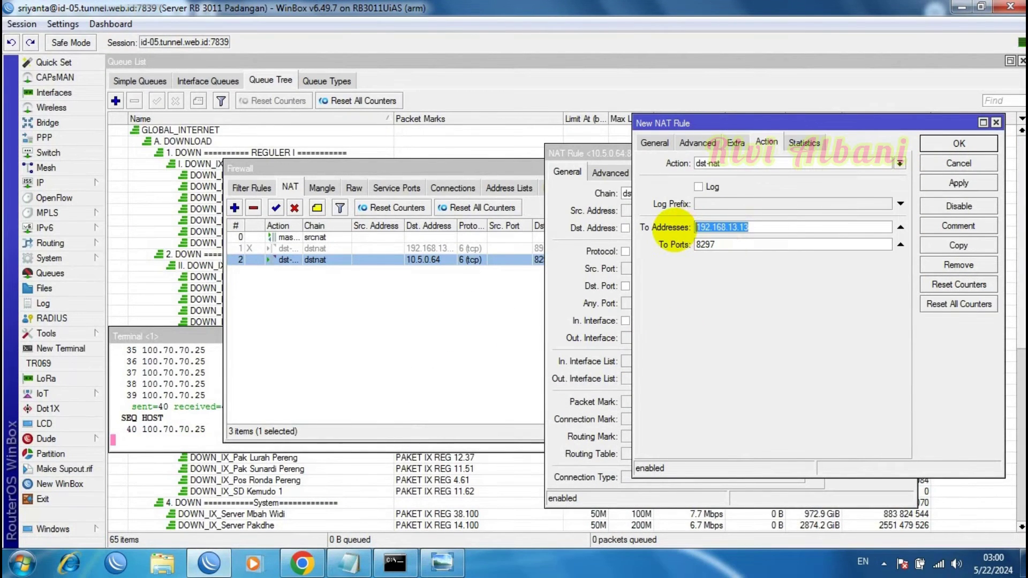
text(100.)
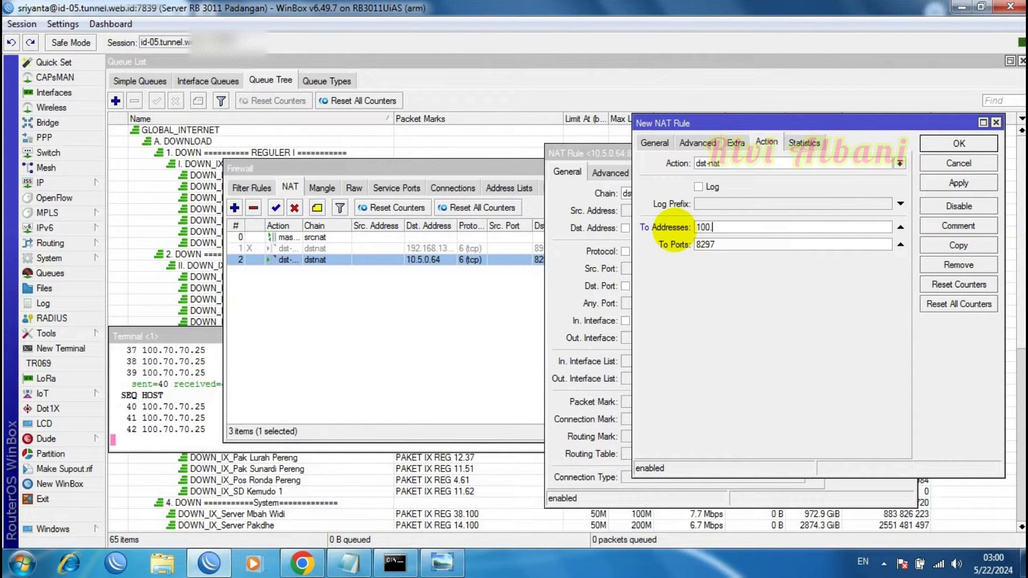
text(70.70.25)
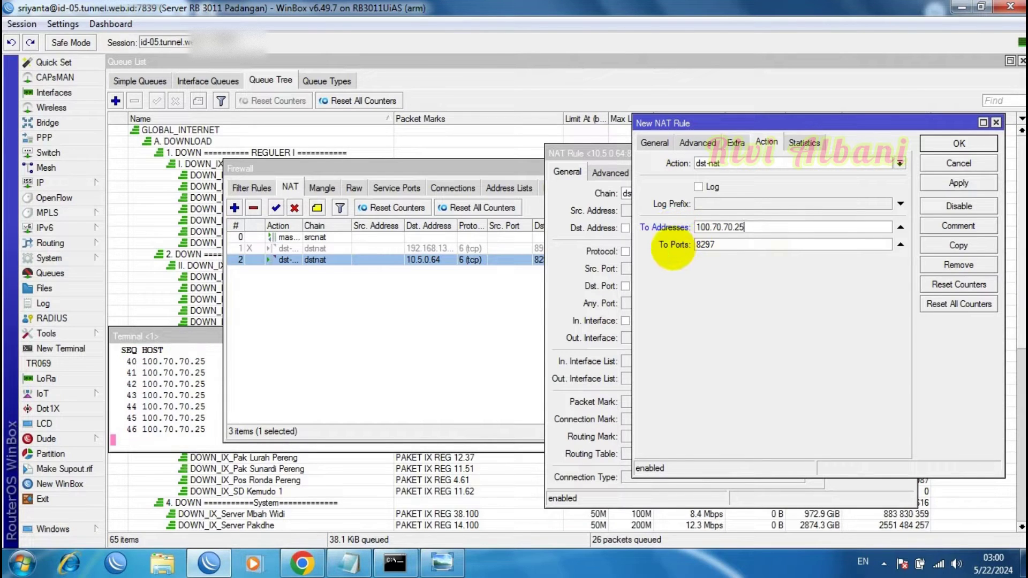
Set the new rule's target port to 8296, checking the access point's port in the device list image.
double_click(705, 245)
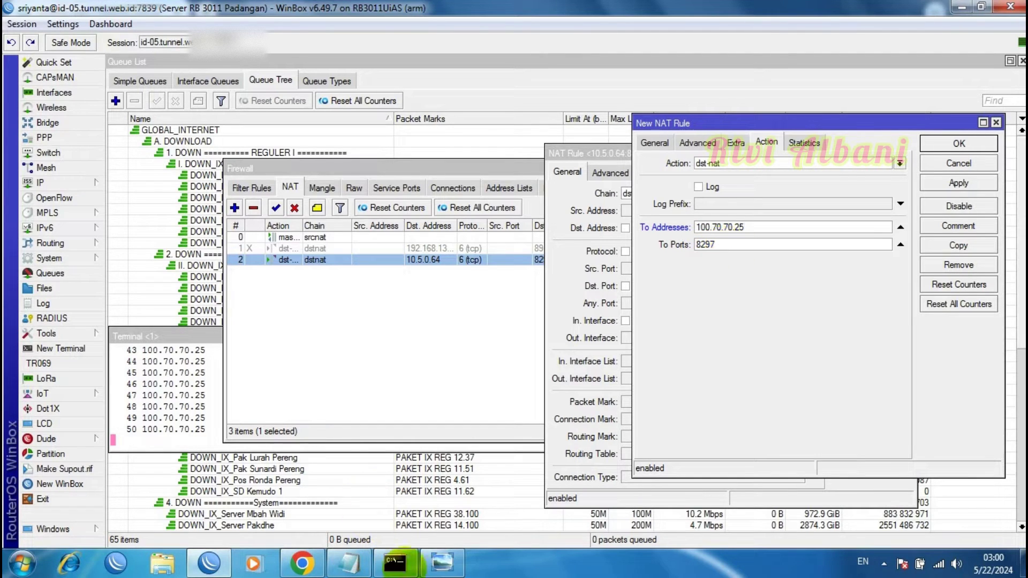
click(443, 562)
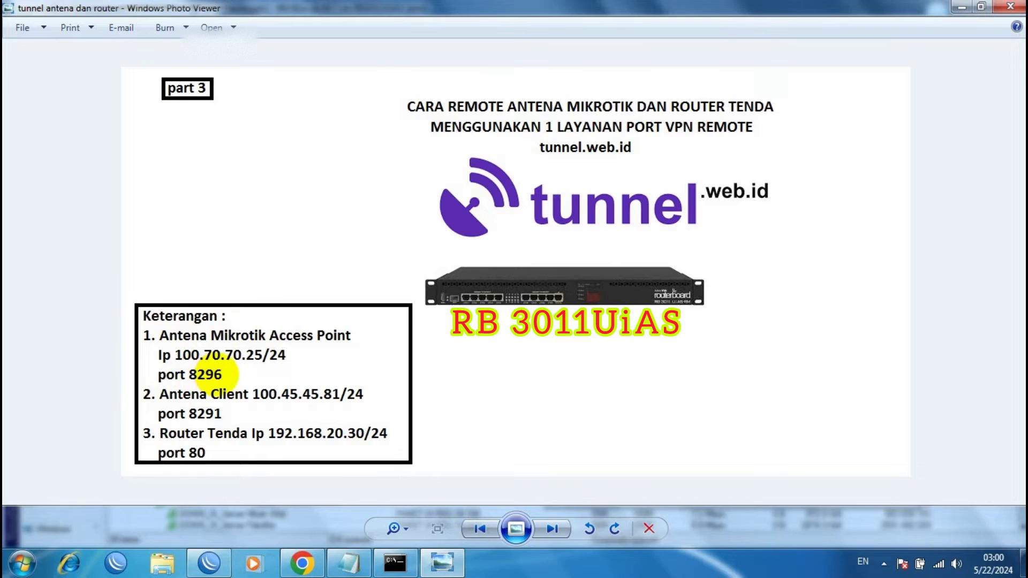
click(440, 562)
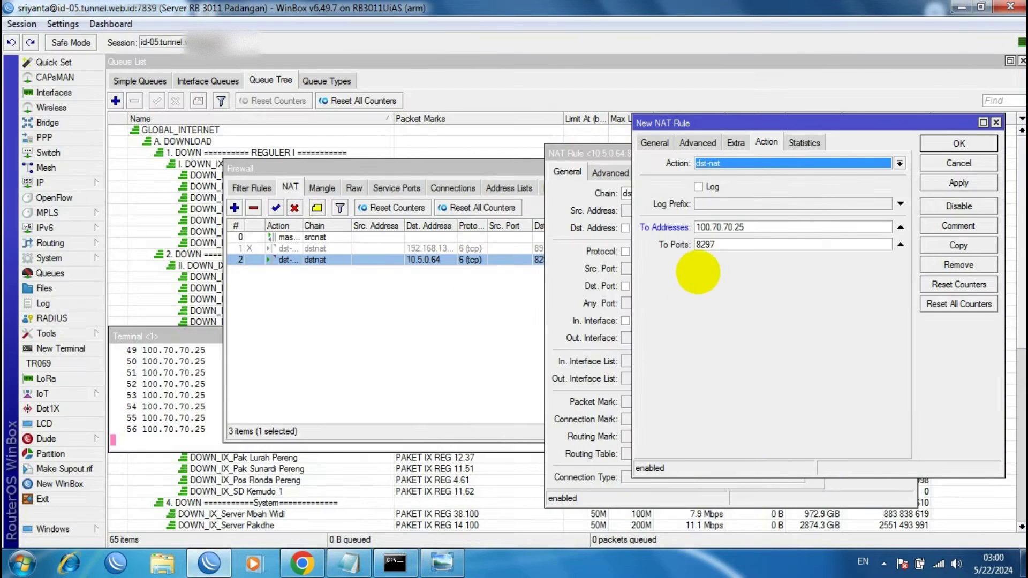
click(714, 245)
key(BackSpace)
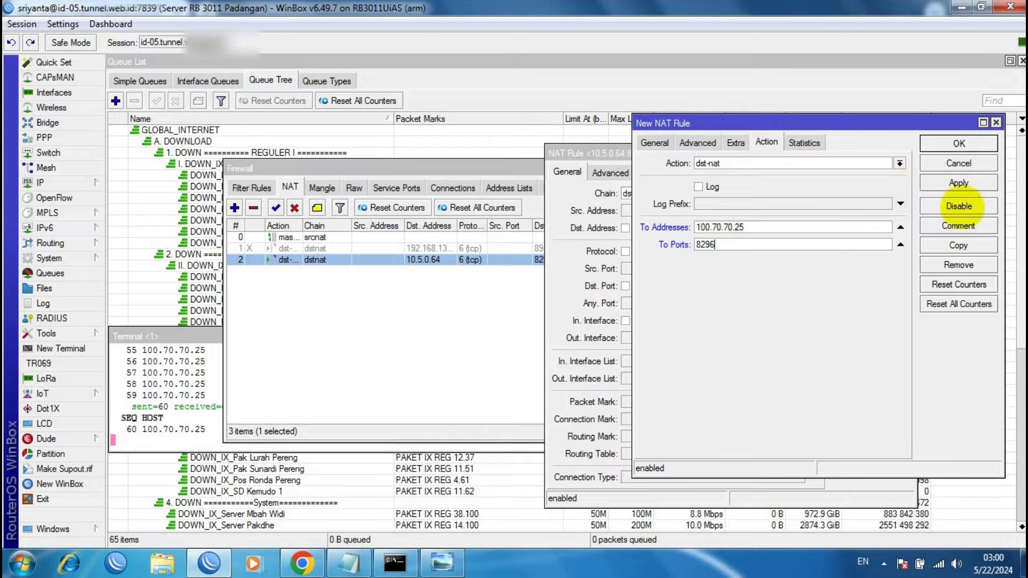
Comment the new NAT rule "Ap To Glodogan", save it, and close the original rule's window.
click(958, 225)
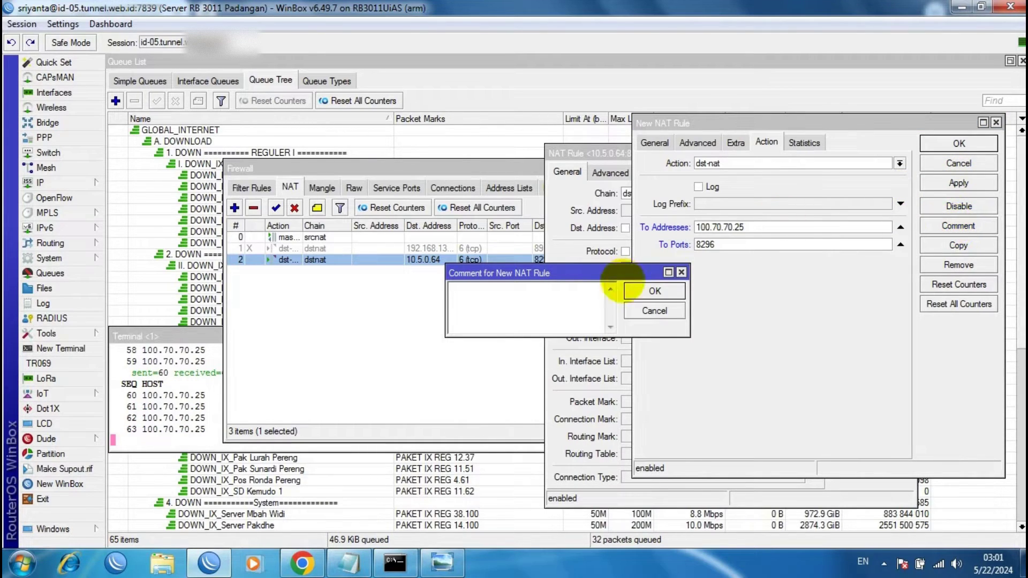
click(531, 301)
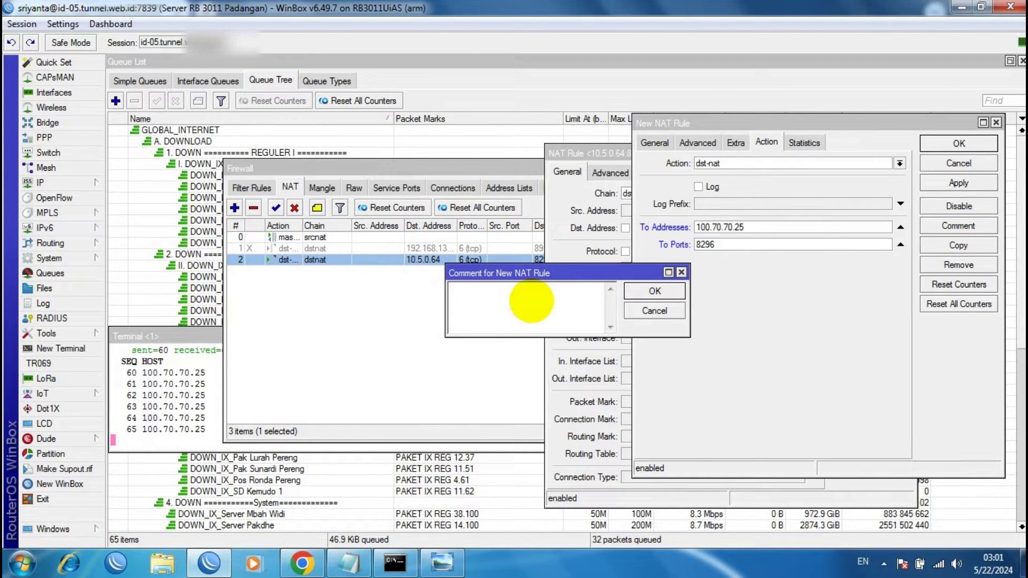
text(Ap )
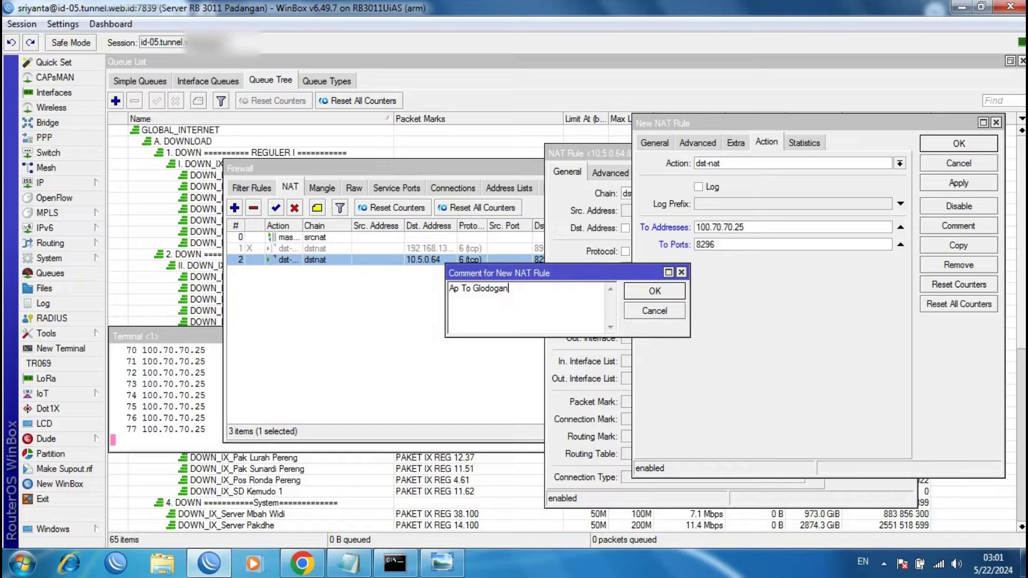
text(To Glodogan)
click(655, 291)
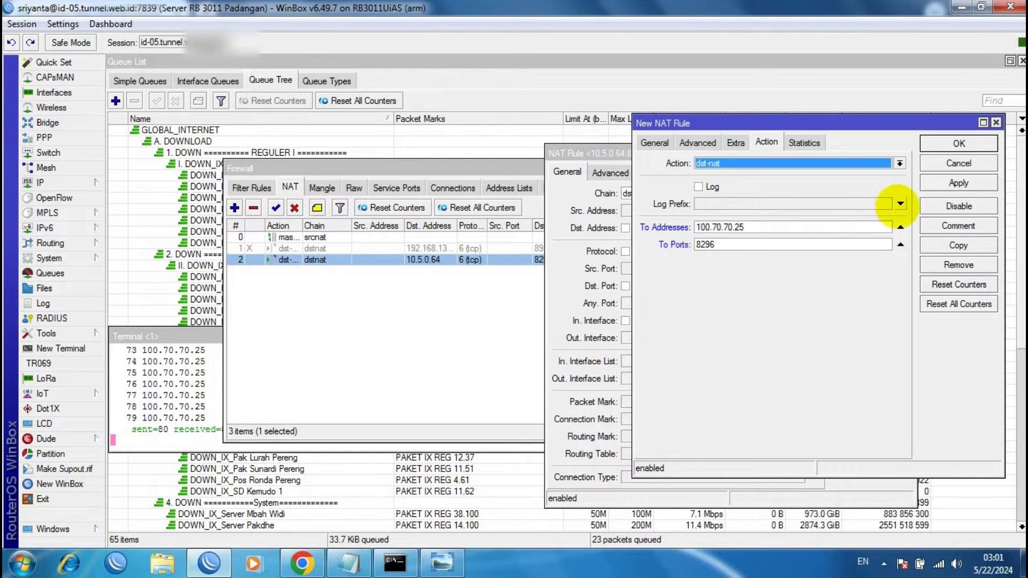
click(959, 182)
click(958, 143)
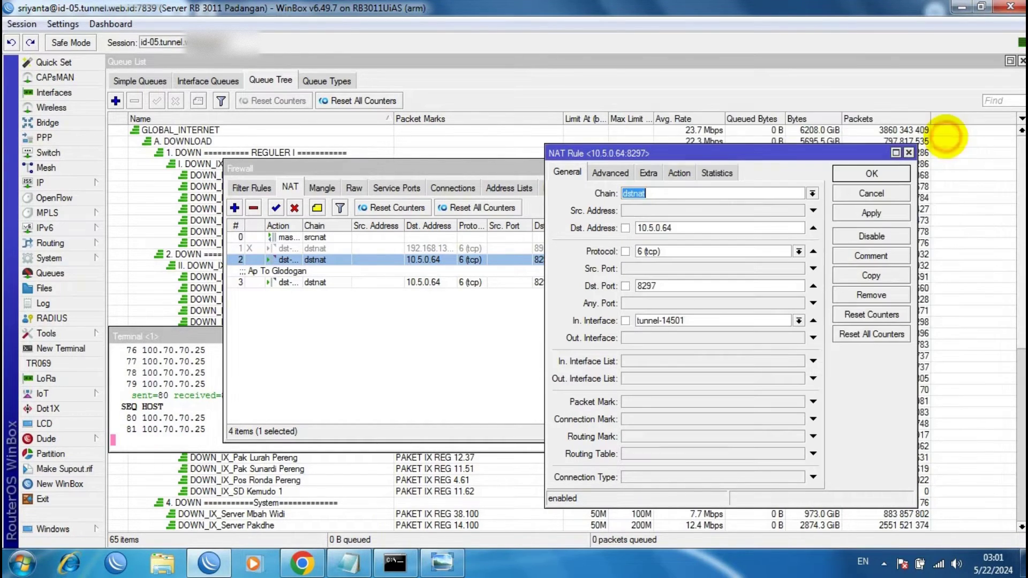
click(872, 173)
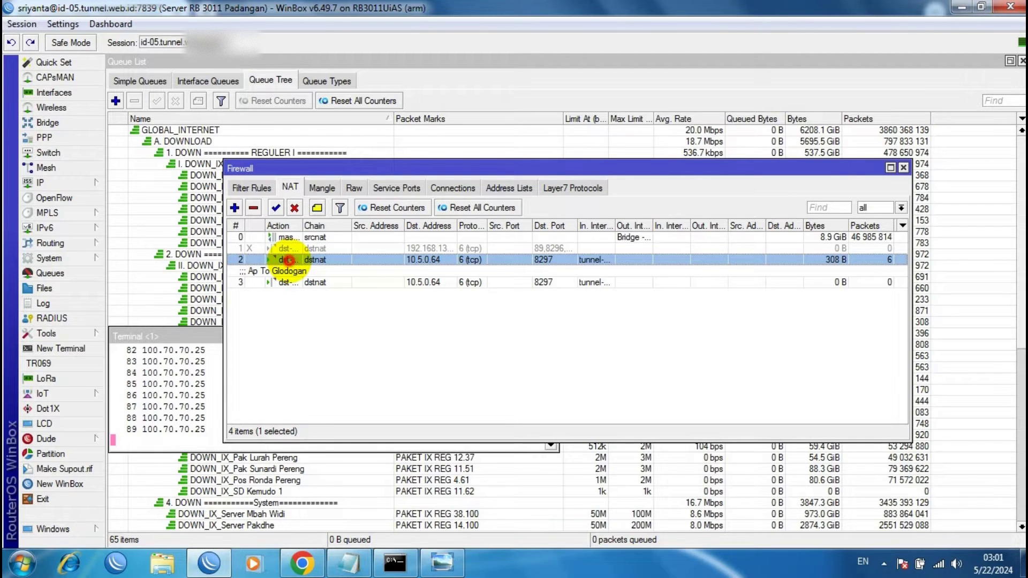
Open the original and the "Ap To Glodogan" NAT rules and check the latter's forwarding address and port.
click(288, 261)
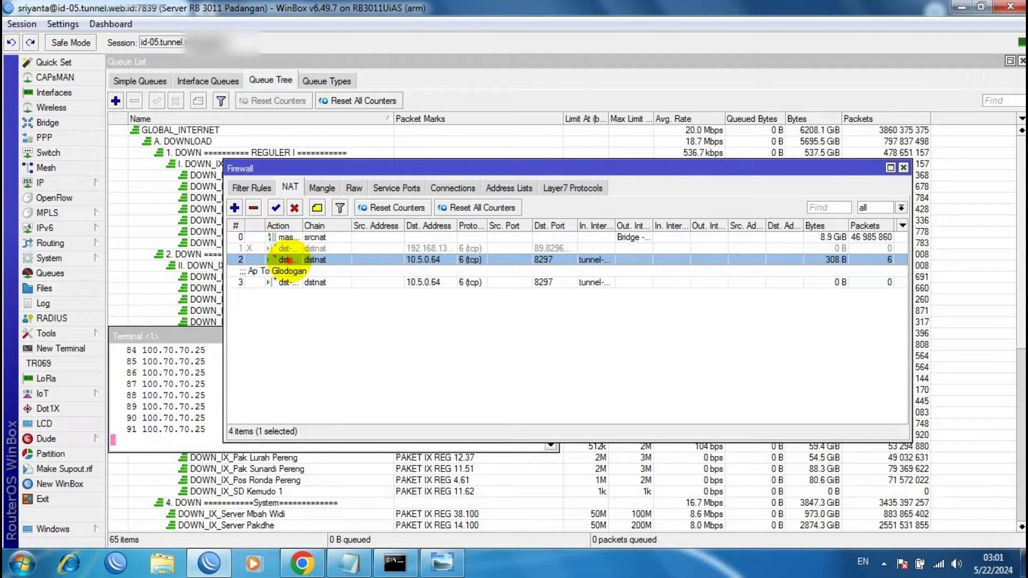
double_click(288, 260)
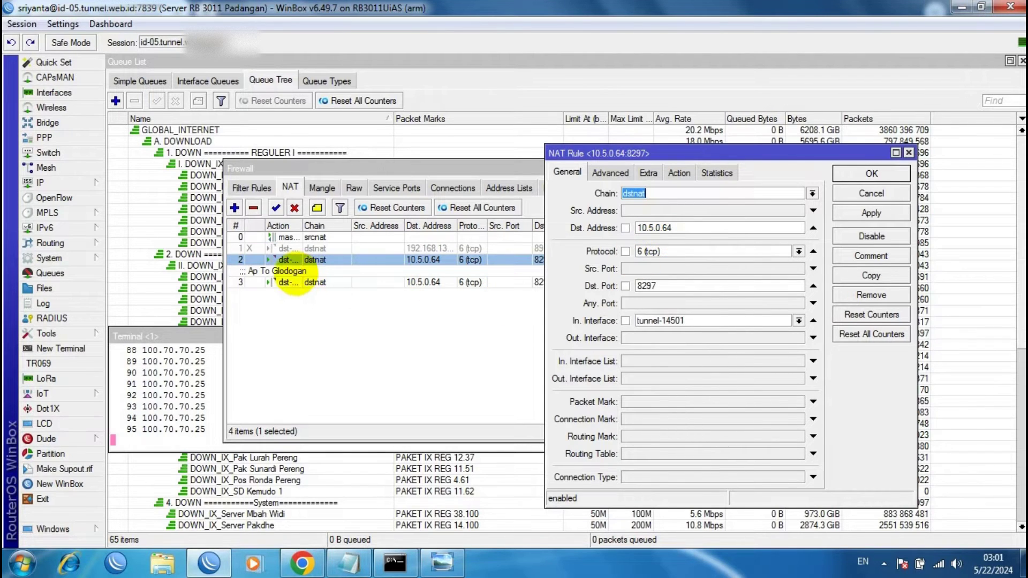
click(295, 274)
double_click(294, 278)
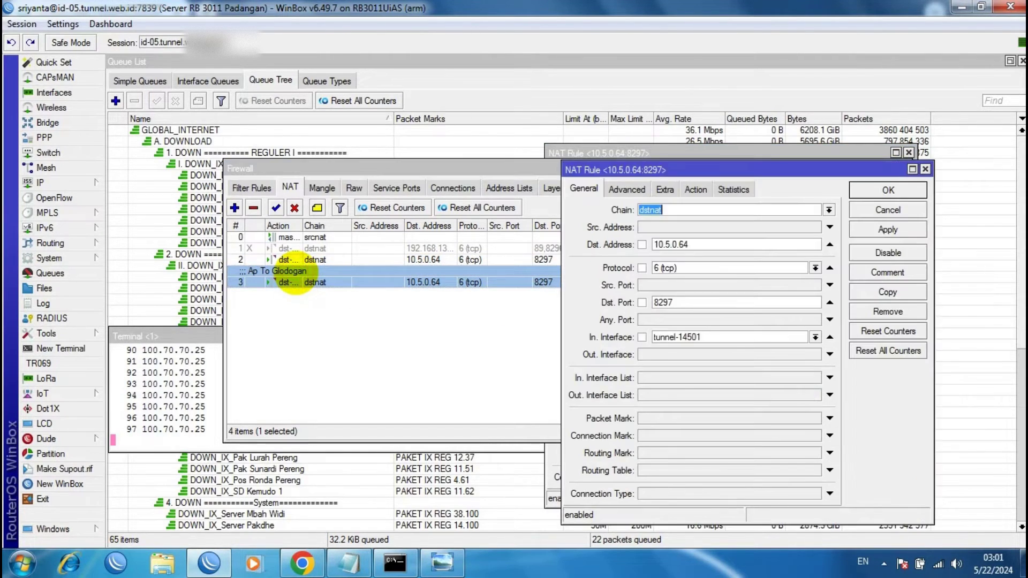
click(696, 189)
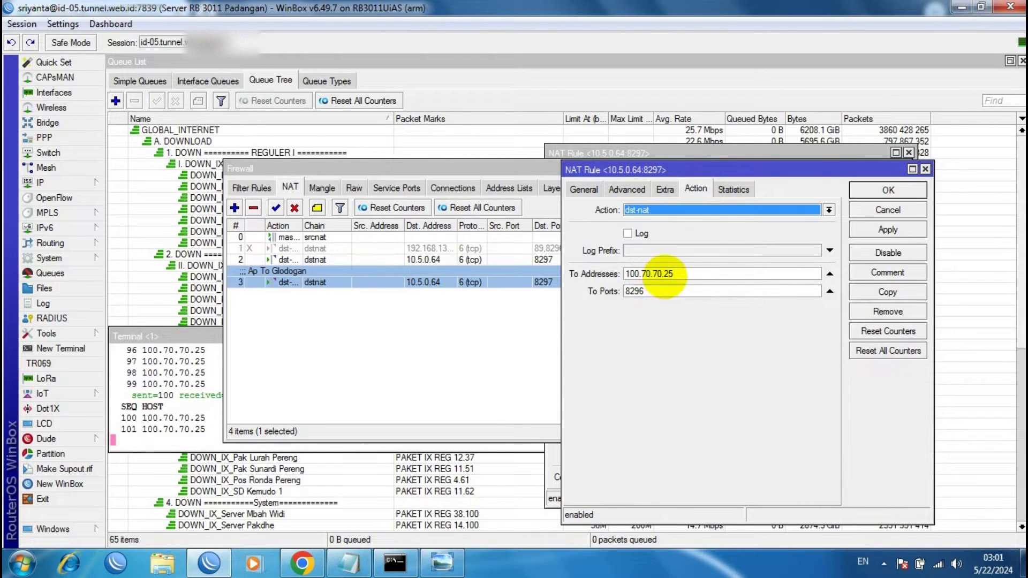
click(888, 190)
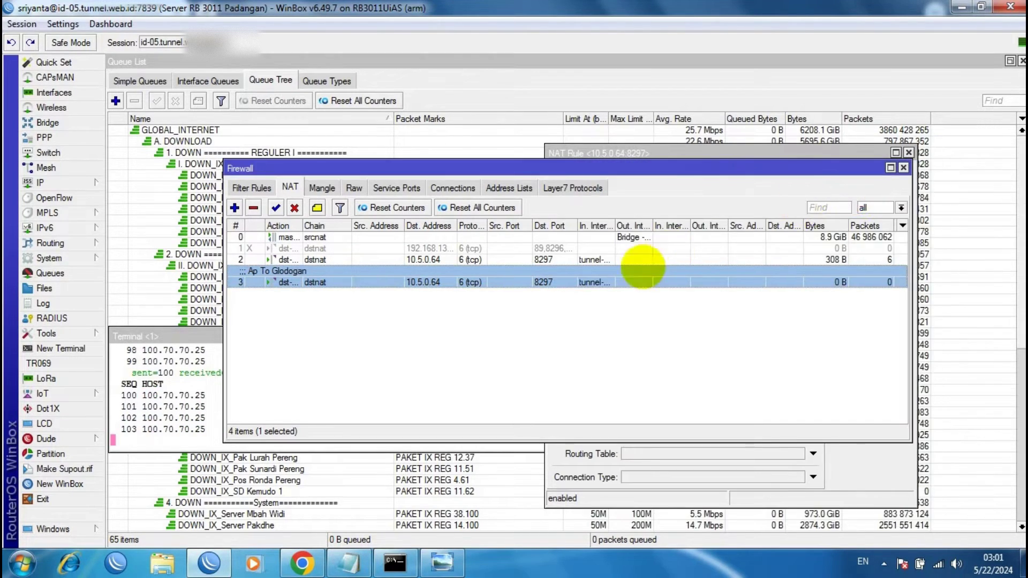
Disable the original uncommented dstnat rule for 10.5.0.64 port 8297.
click(321, 260)
double_click(322, 260)
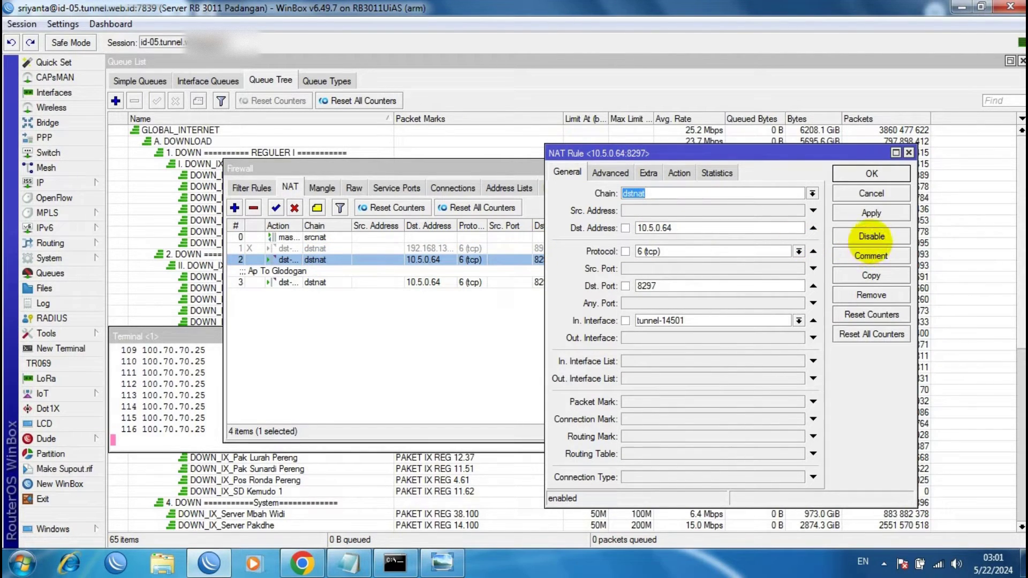
click(872, 236)
click(865, 173)
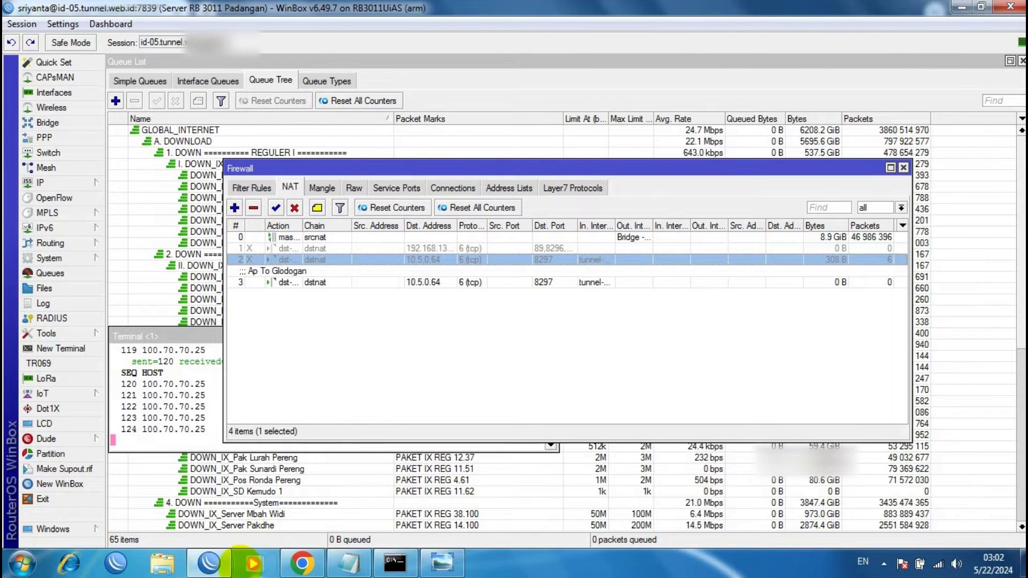
Switch to Chrome and copy the public address and port from the tunnel.web.id service's Port Forwarding table.
click(302, 563)
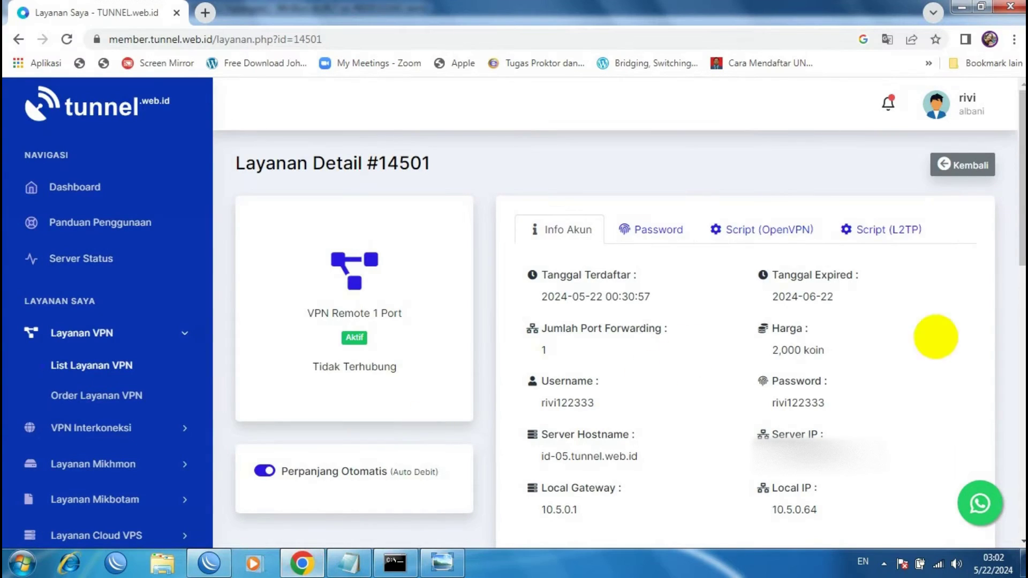
drag(1021, 202, 1021, 204)
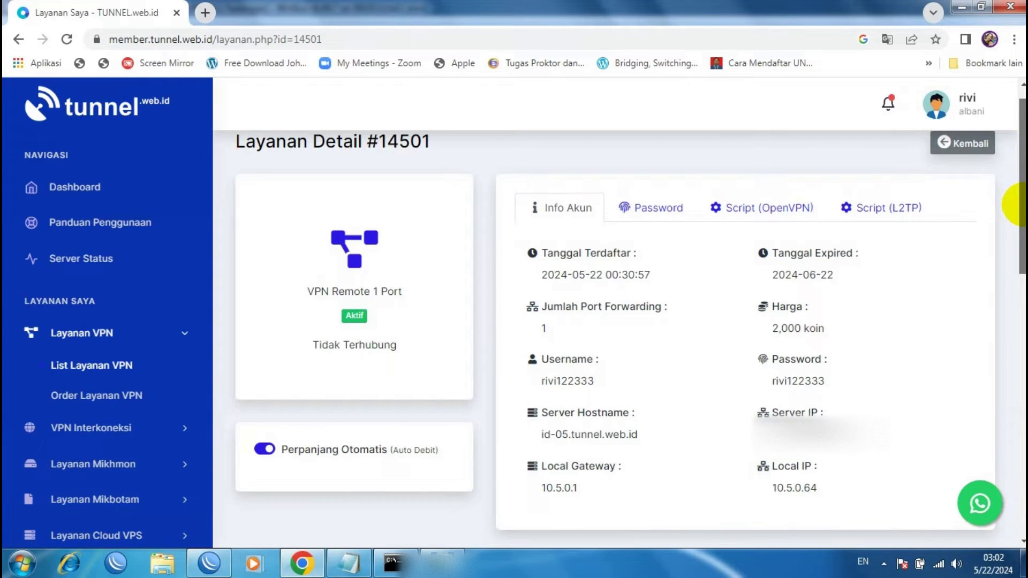
scroll(1017, 204, down, 5)
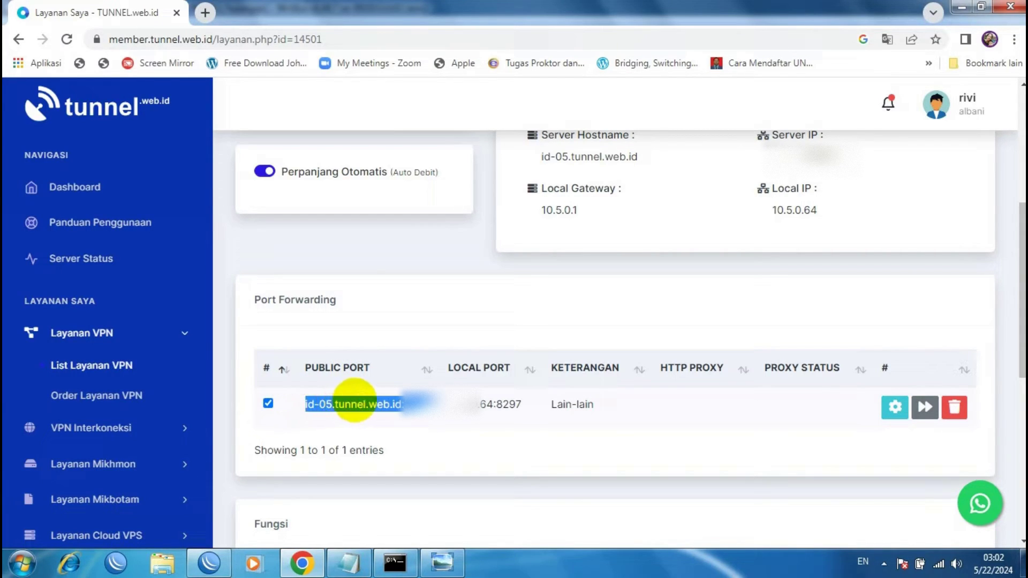
click(354, 401)
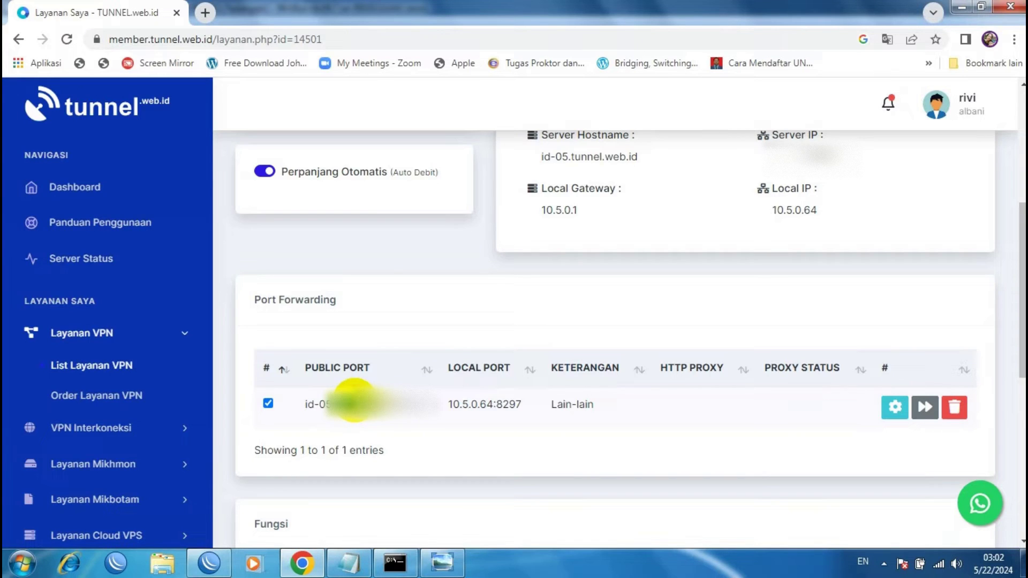
drag(306, 403, 437, 410)
right_click(418, 407)
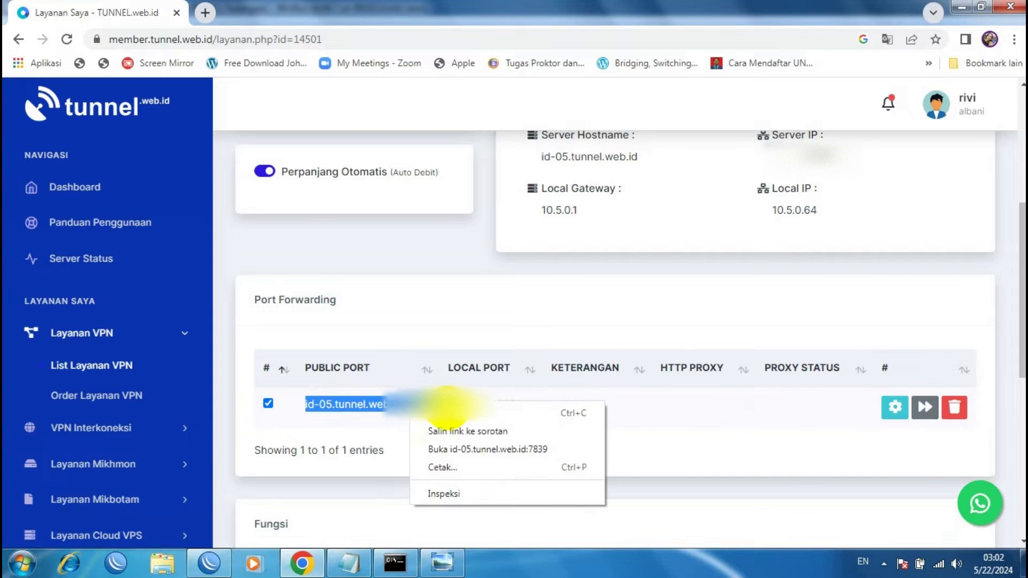
click(426, 413)
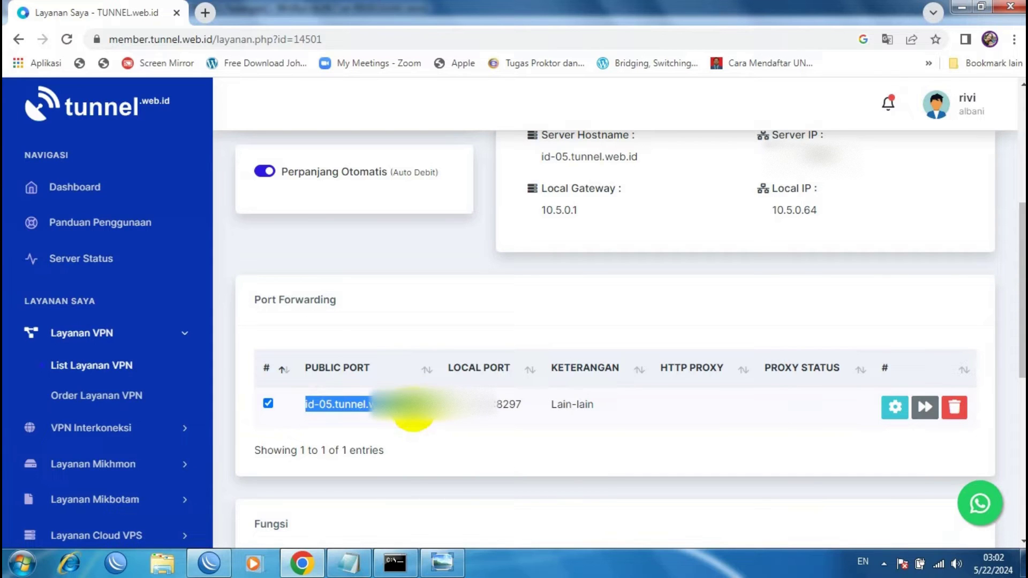
scroll(1011, 342, up, 2)
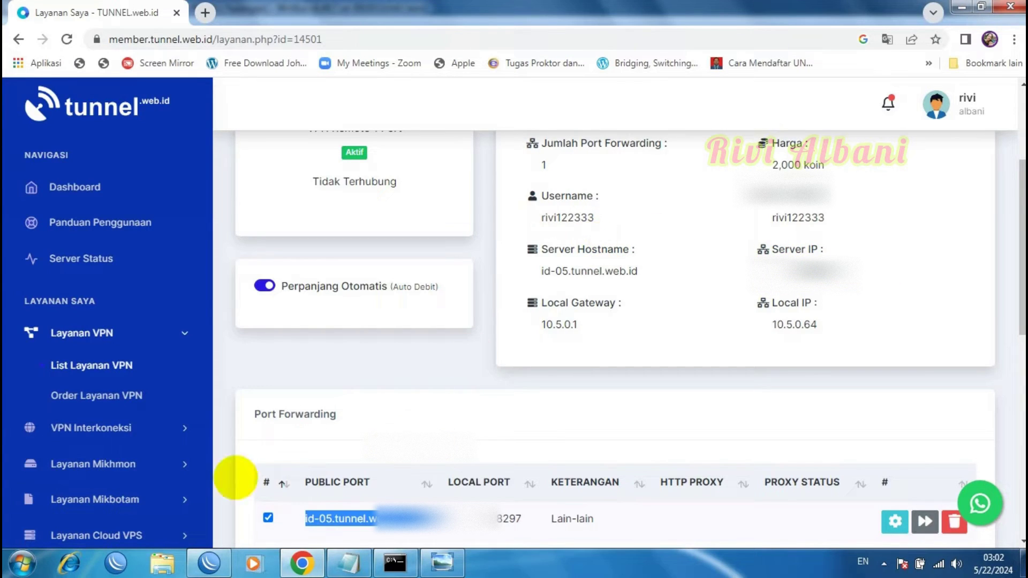
In WinBox Loader, load the saved 100.70.70.25:8296 entry, replace its address with the copied tunnel address and connect.
click(117, 562)
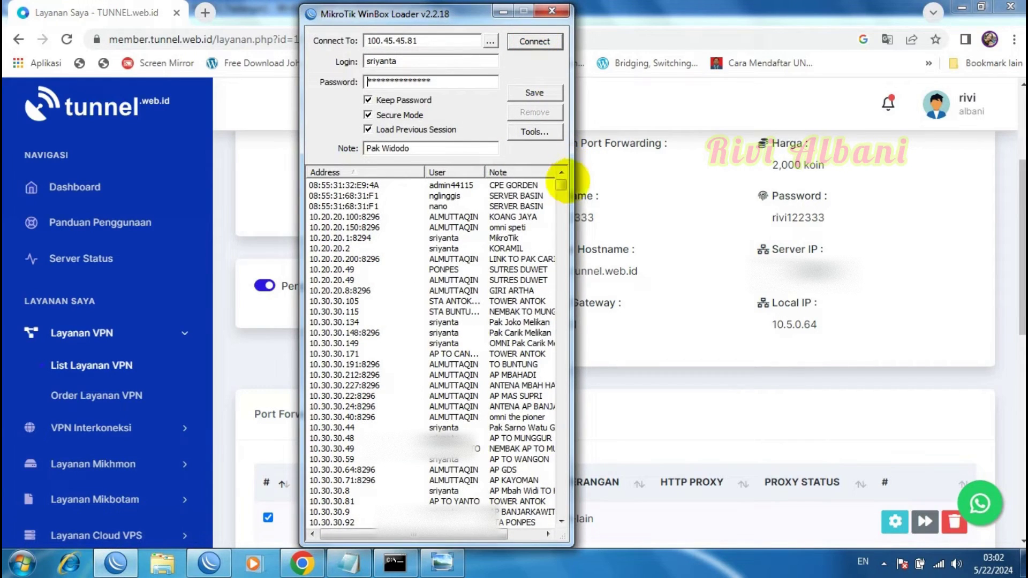
drag(561, 184, 562, 395)
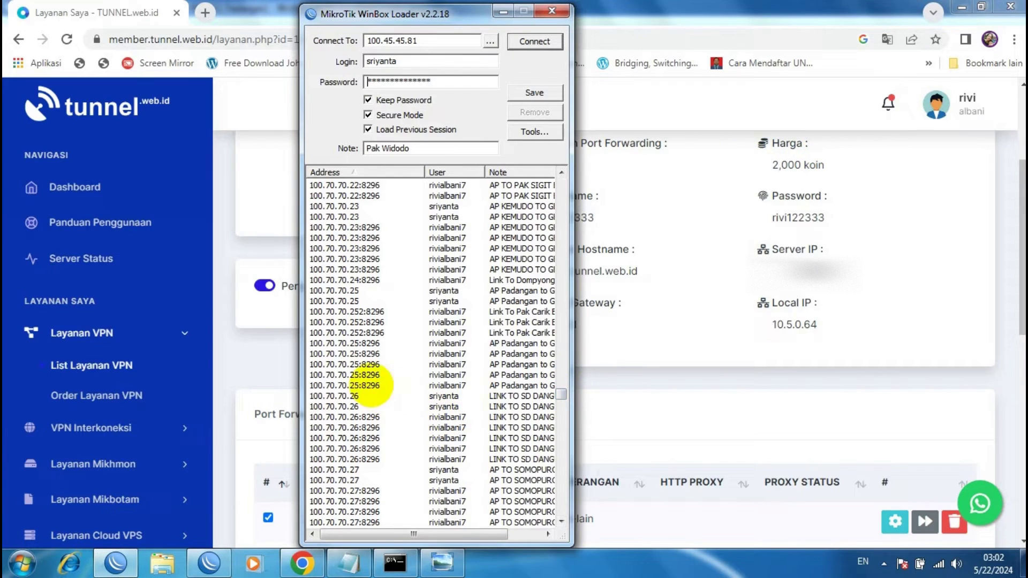
click(358, 375)
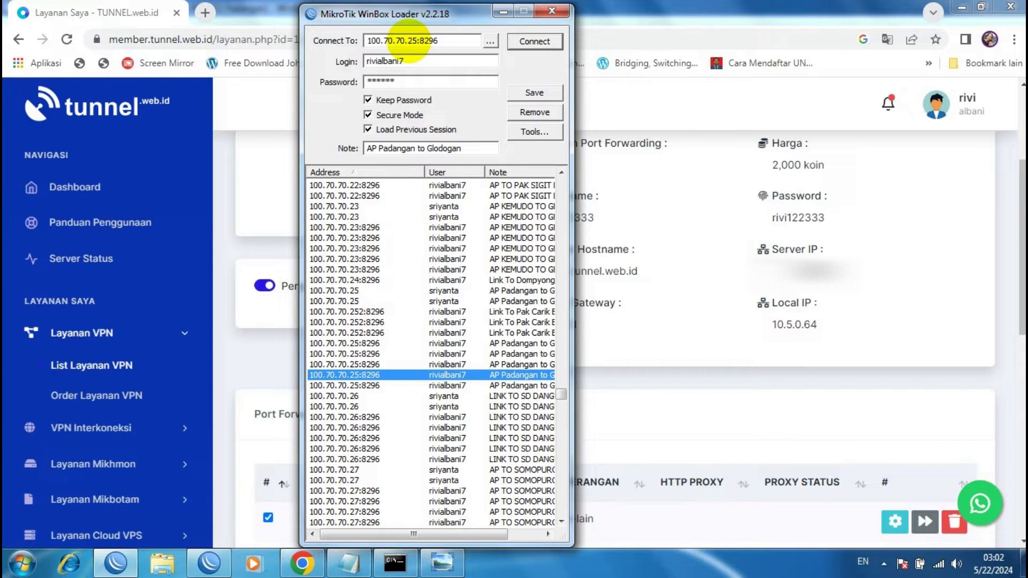
double_click(408, 41)
right_click(404, 38)
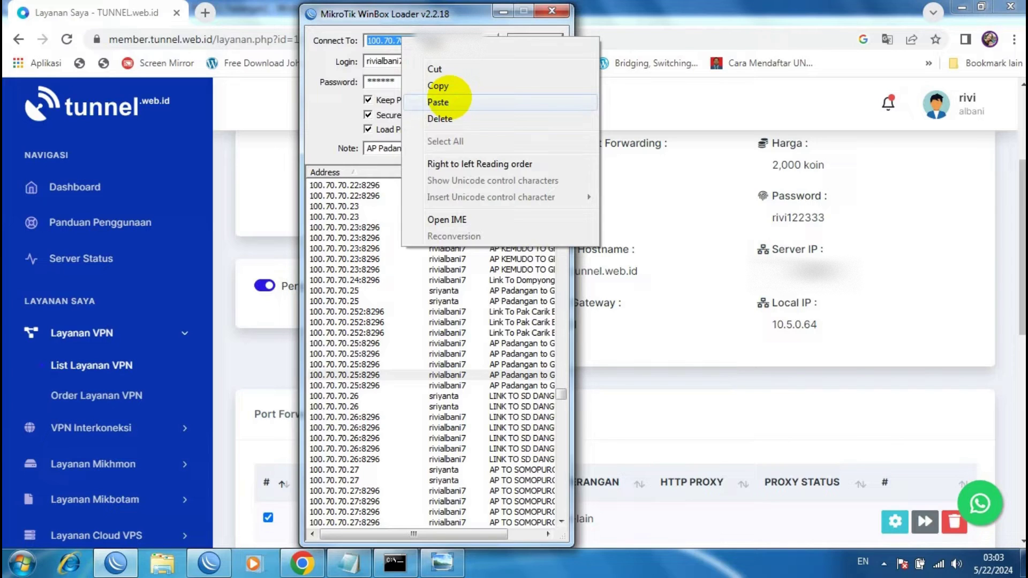
click(438, 101)
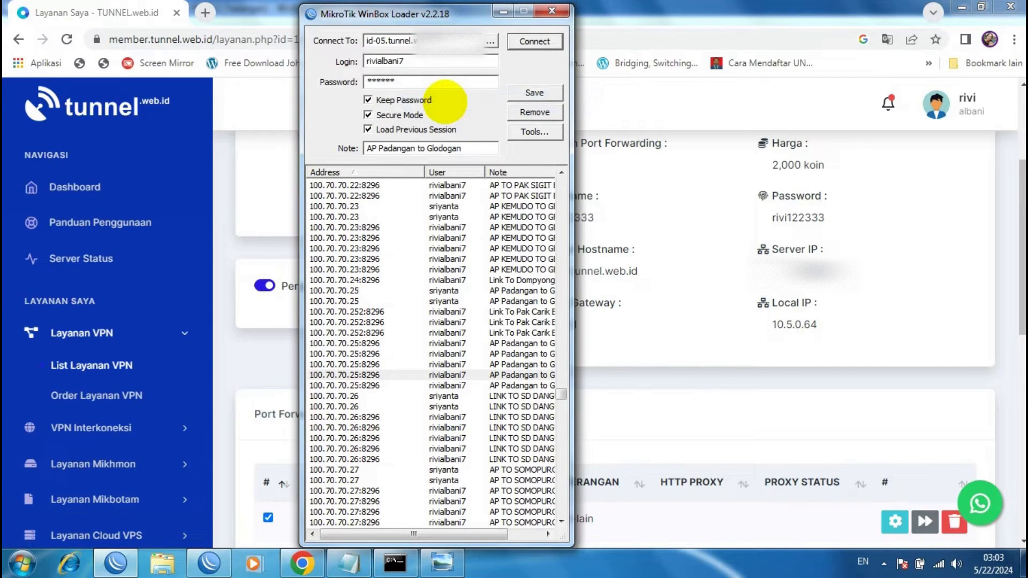
click(536, 43)
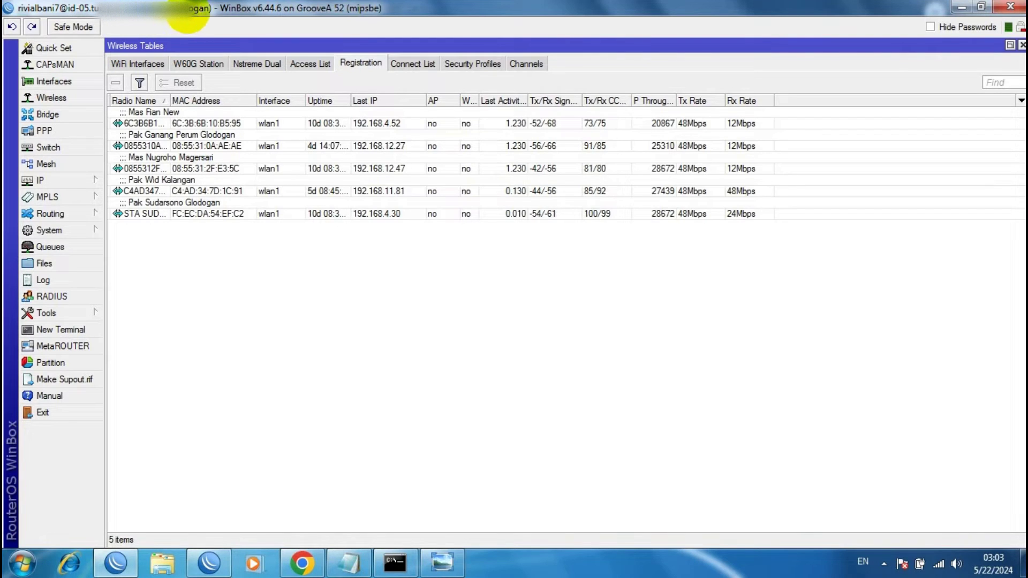
Open the access point's IP address list, widen its Address column and compare the address with the device list image.
click(43, 182)
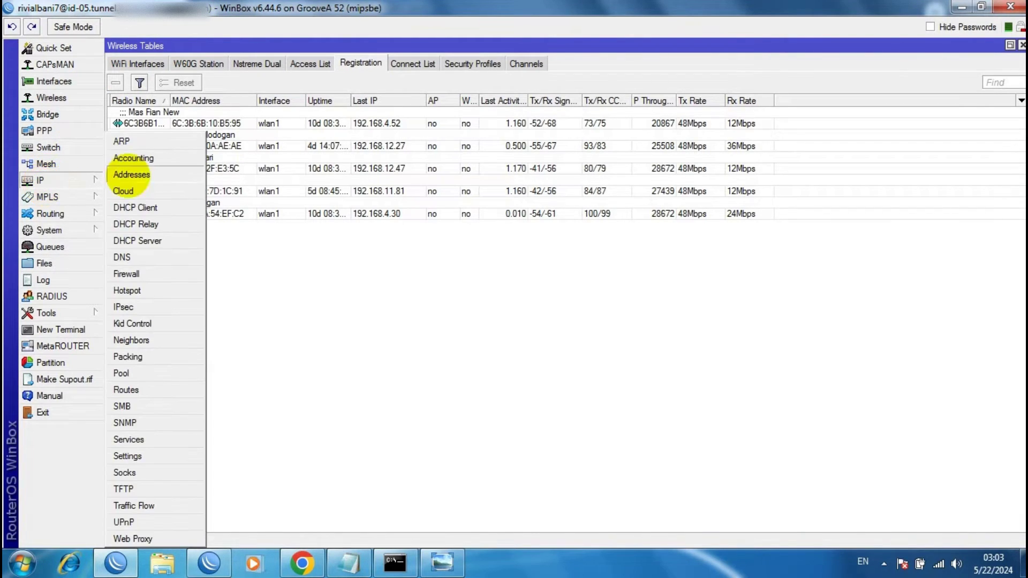
click(137, 175)
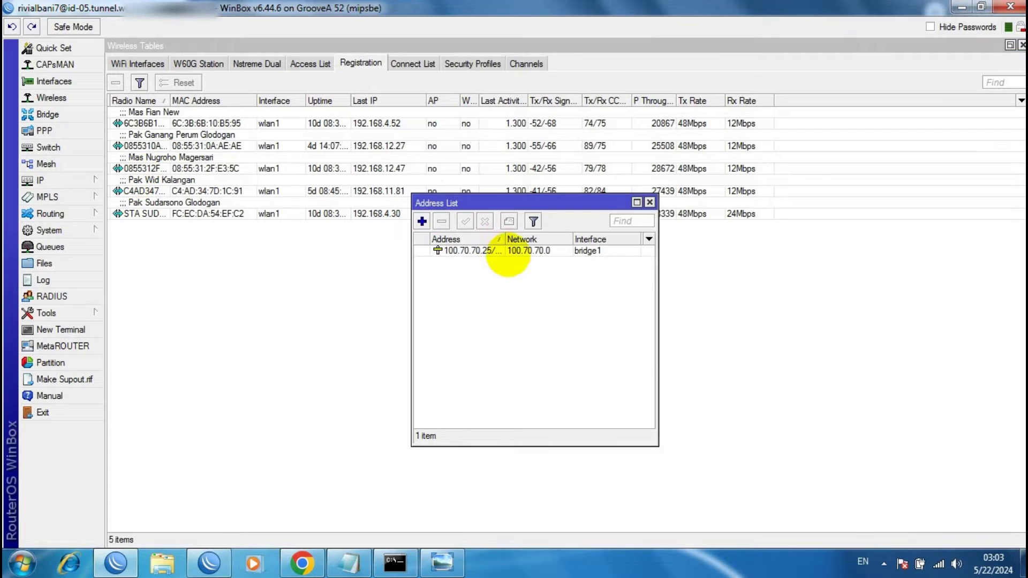
drag(503, 239, 529, 240)
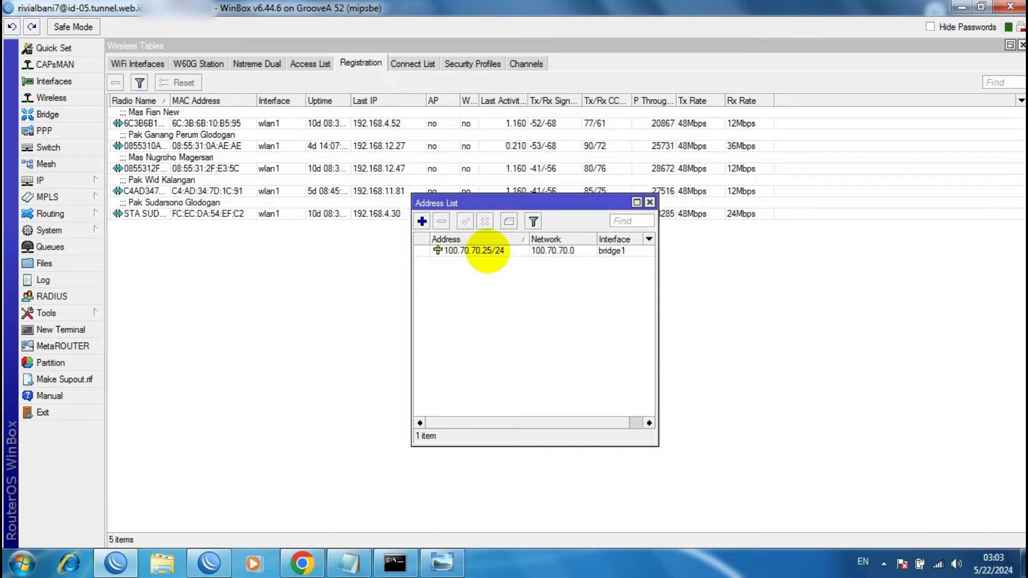
drag(467, 198, 199, 266)
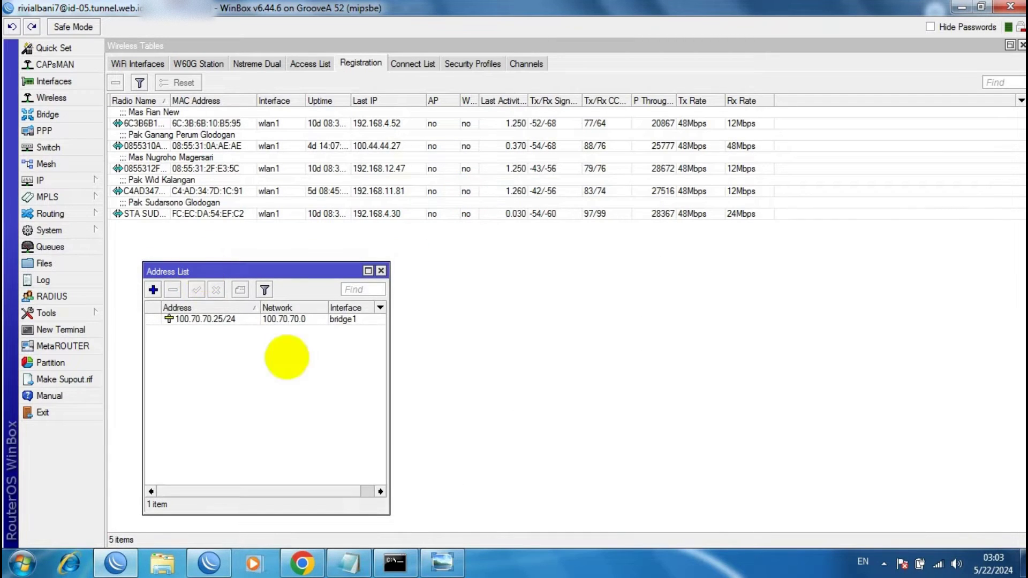
click(438, 561)
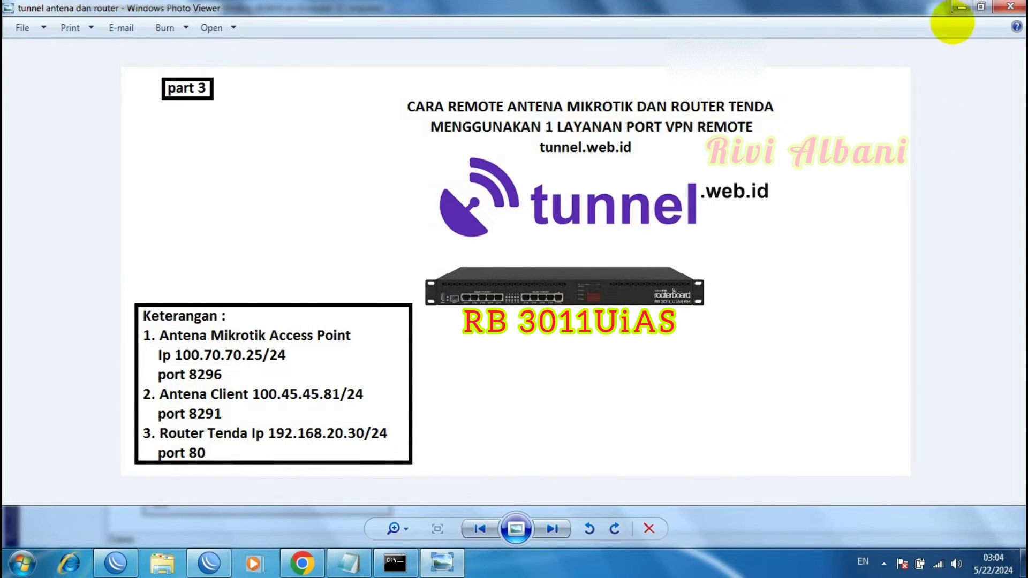
click(962, 7)
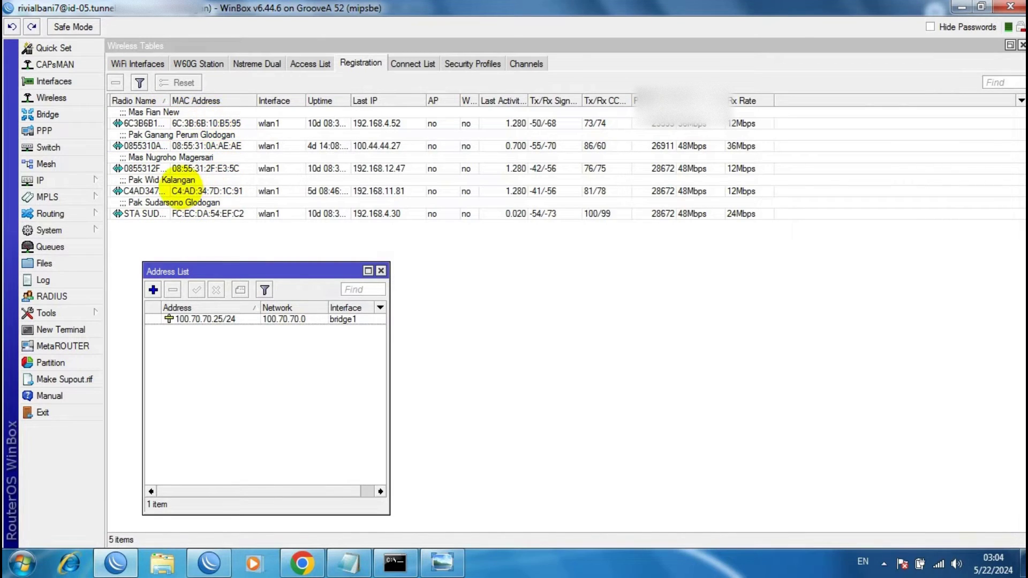
Select the fourth client in the wireless registration table and check the client antenna's address and port in the device list image.
click(181, 180)
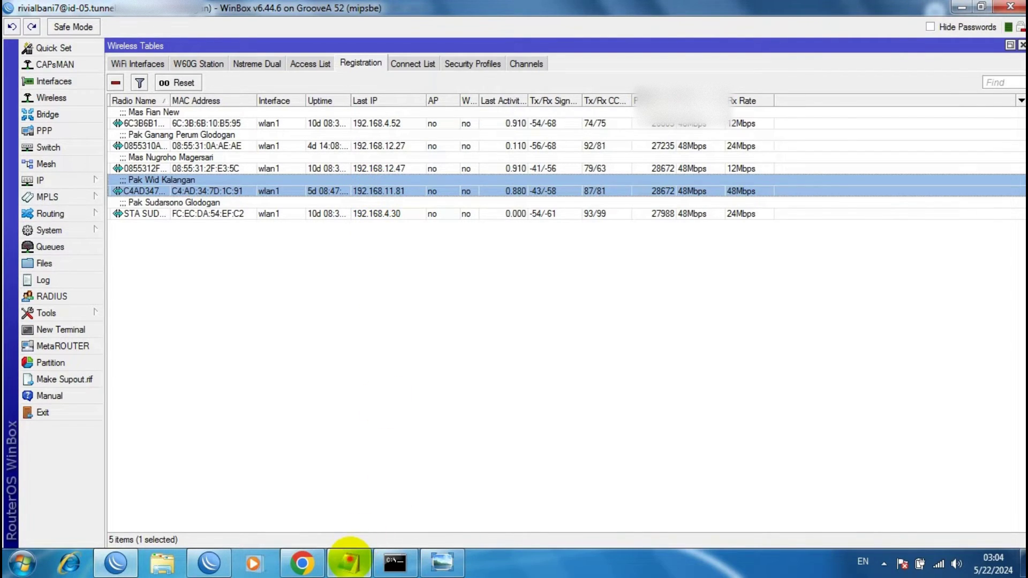
click(349, 562)
click(349, 562)
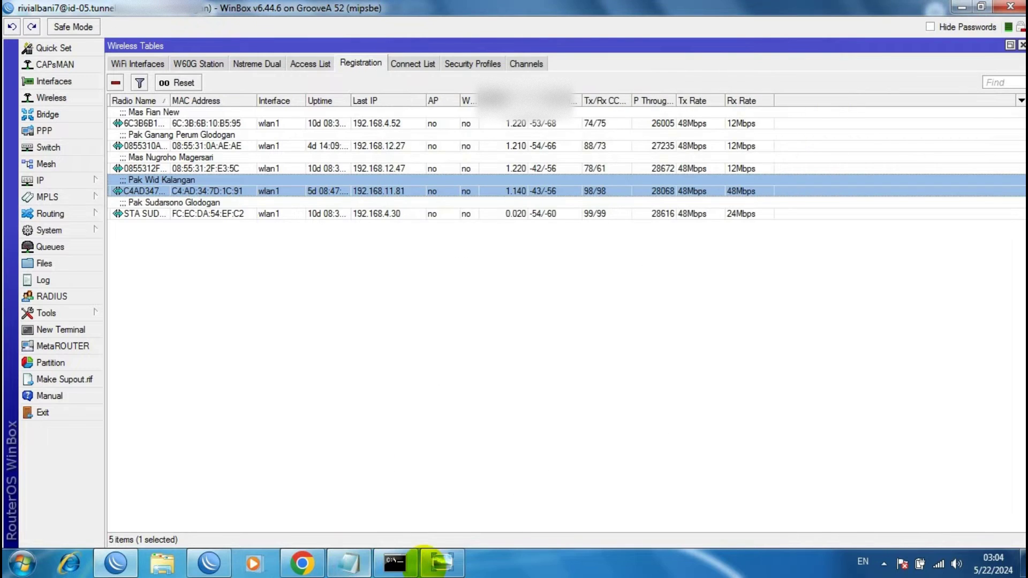
click(442, 562)
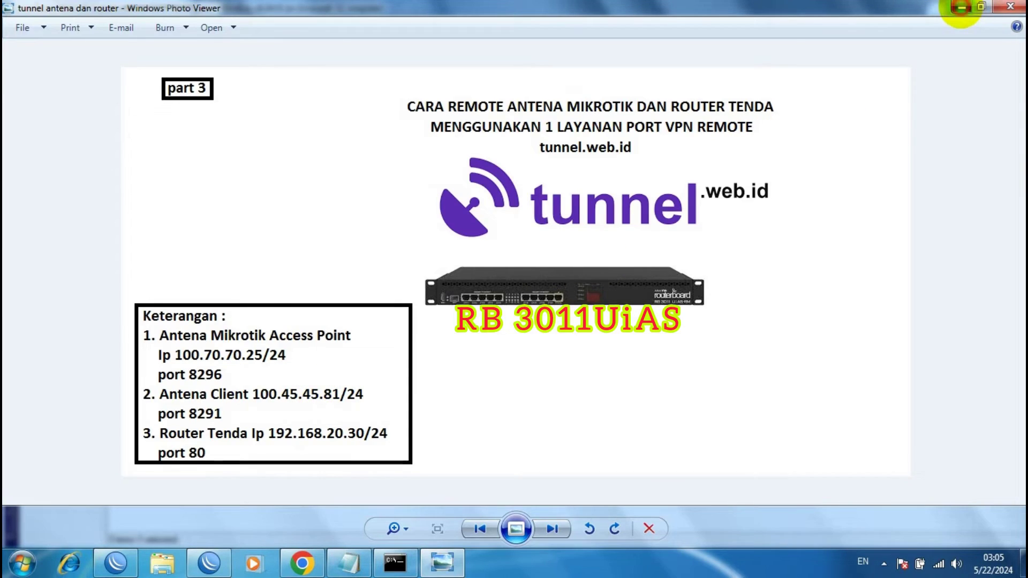
click(963, 8)
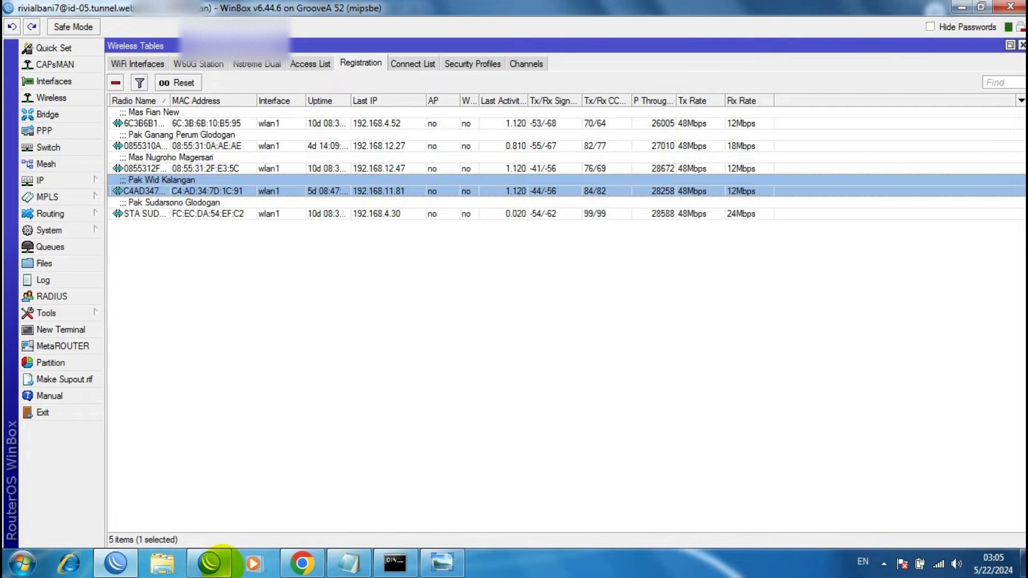
In the RB3011 WinBox window, copy the "Ap To Glodogan" NAT rule and set the copy's target address to 100.45.45.81.
click(210, 562)
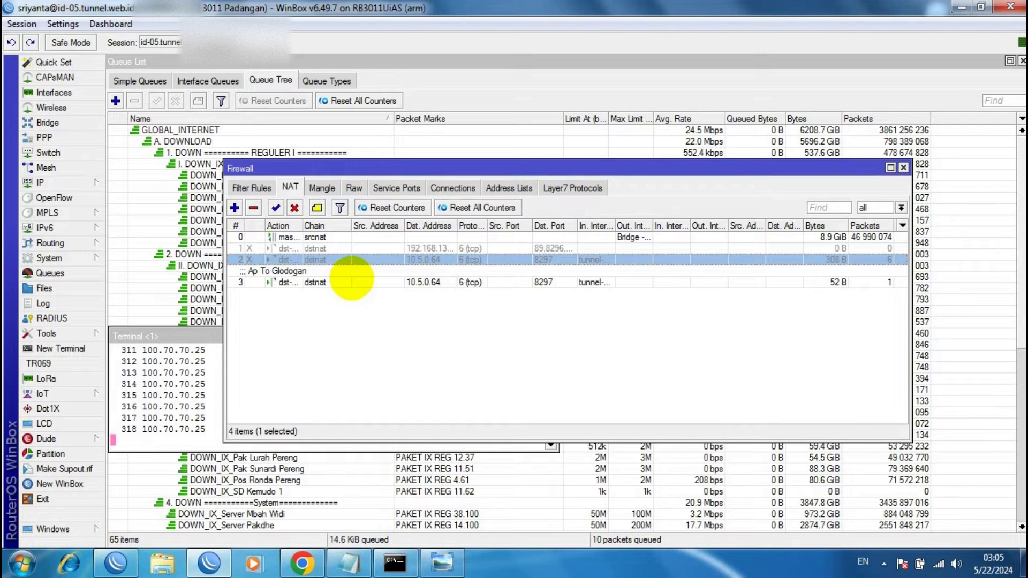
double_click(351, 281)
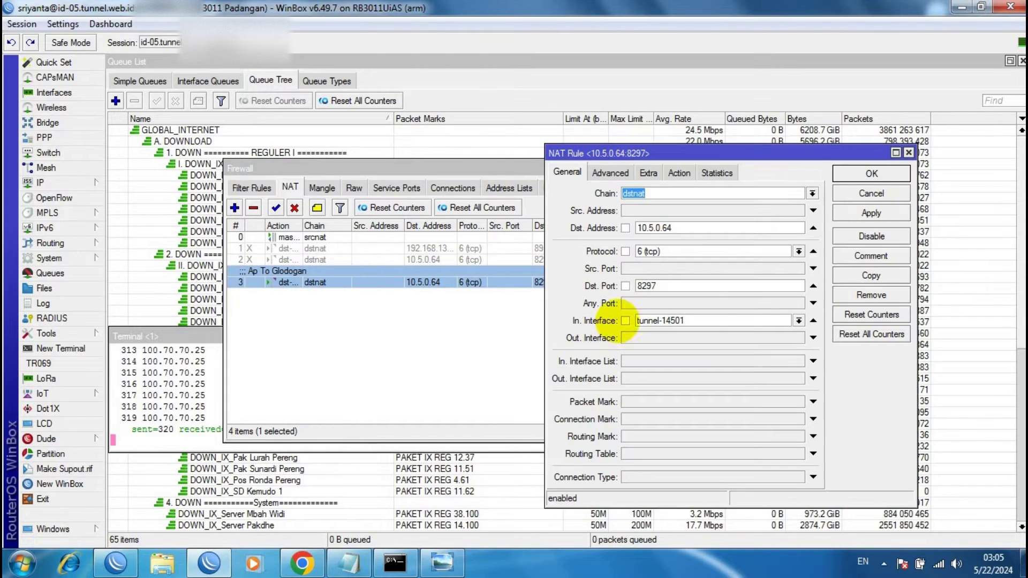
click(872, 276)
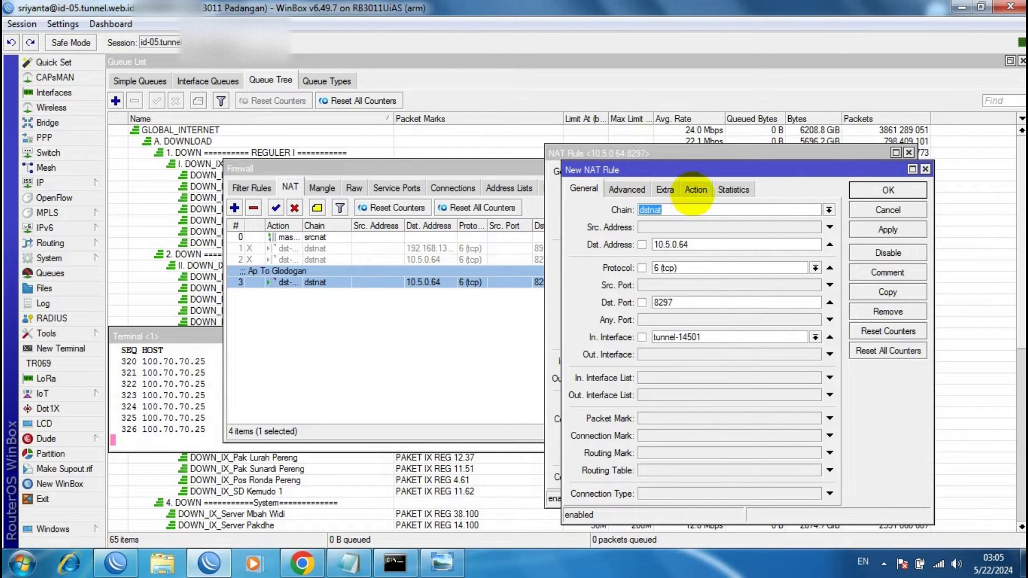
click(696, 190)
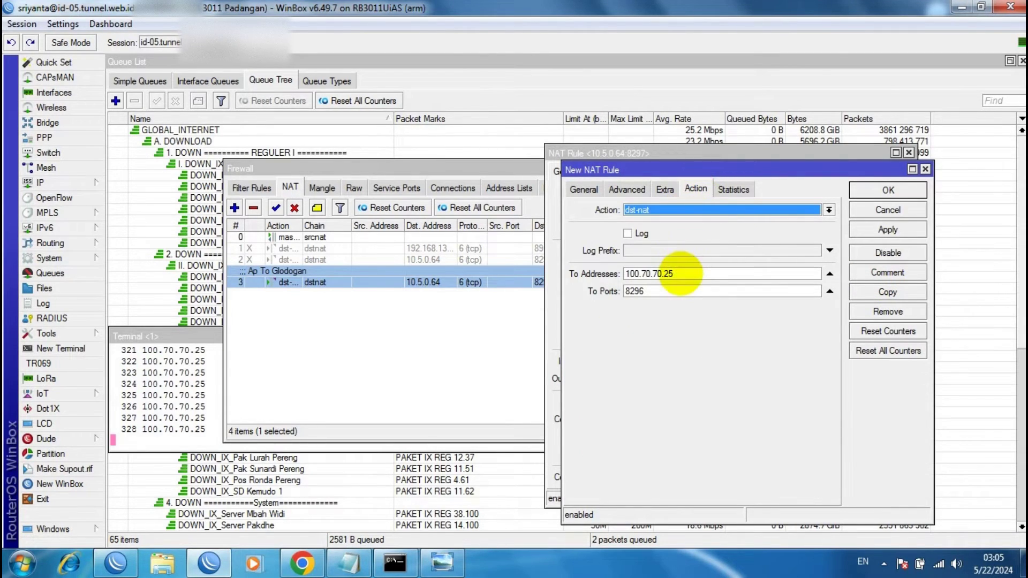
double_click(680, 273)
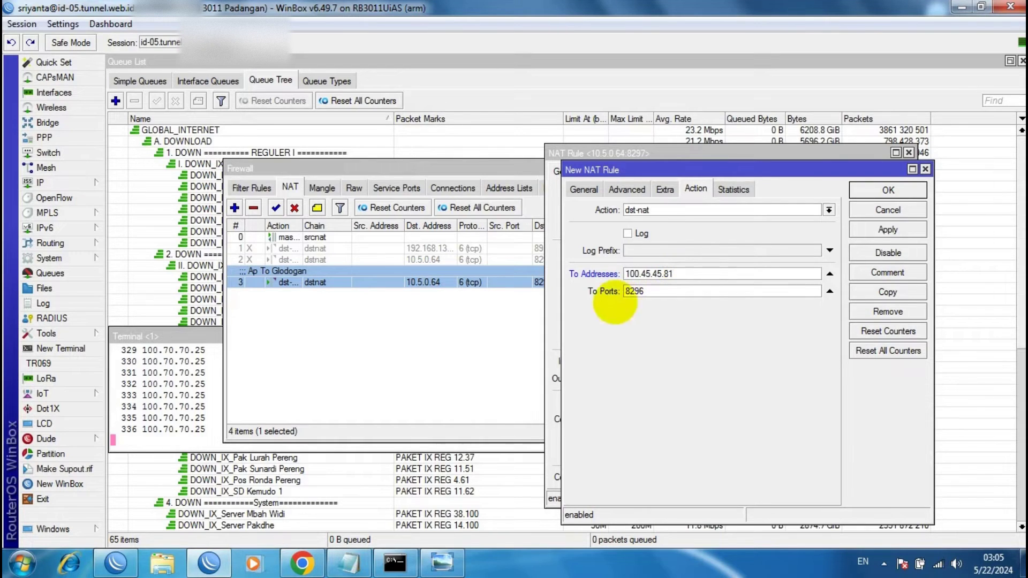
Set the copied rule's target port to 8291, checking the client antenna's port in the device list image.
click(442, 562)
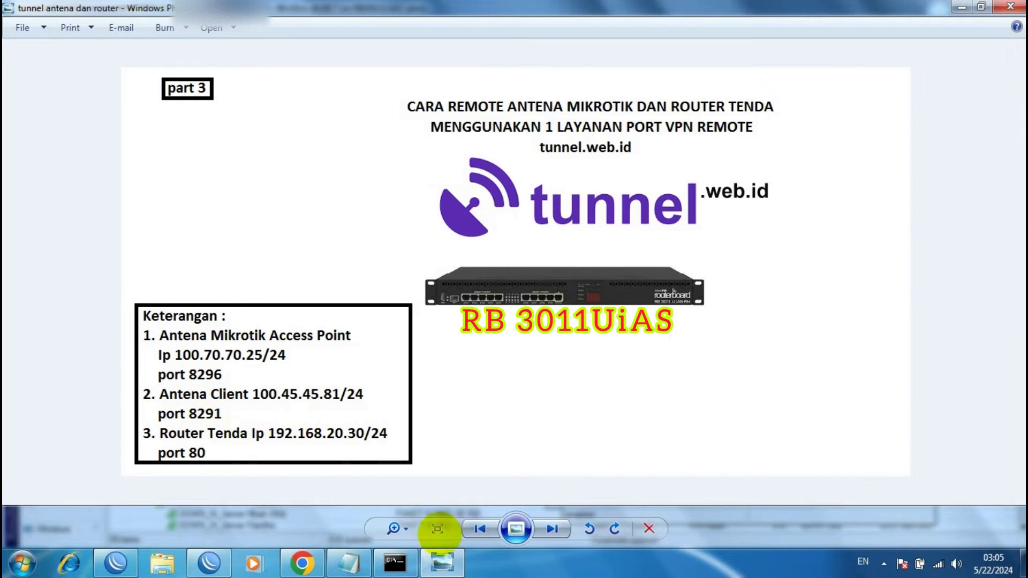
click(439, 561)
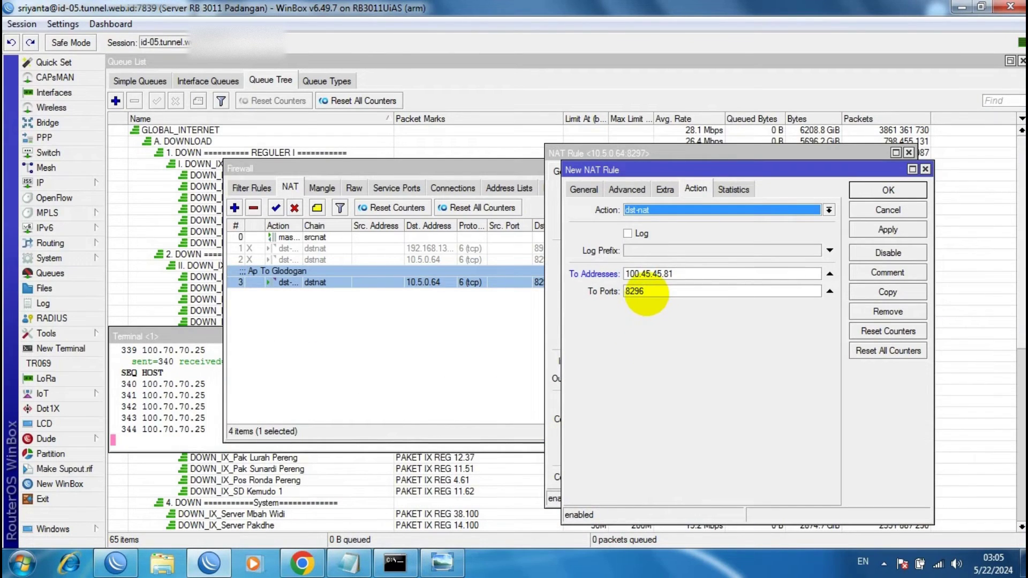
click(647, 294)
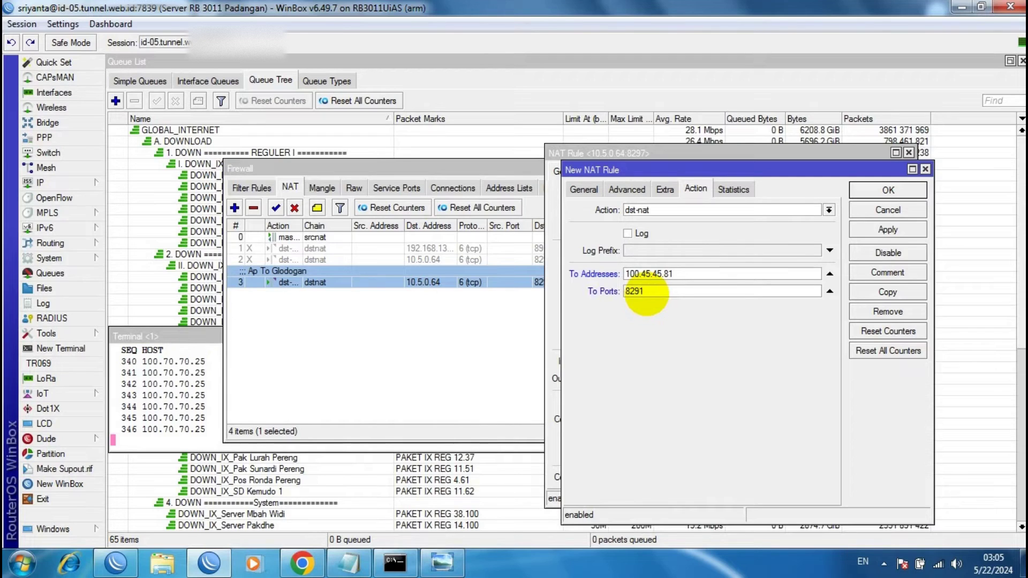
Replace the copied NAT rule's comment with the client's name and save the rule.
click(883, 267)
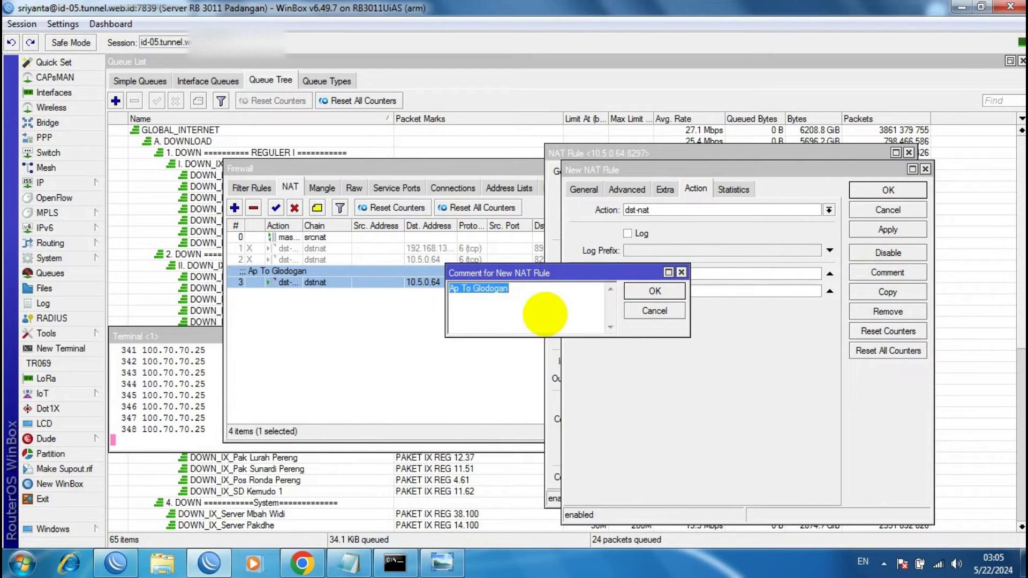
text(Pak Widodo)
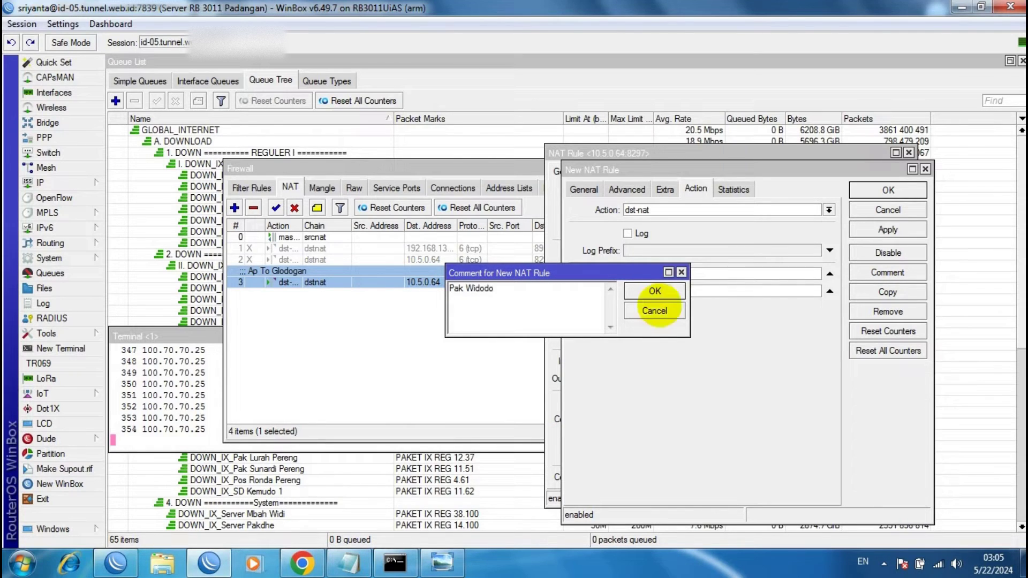
click(655, 290)
click(885, 228)
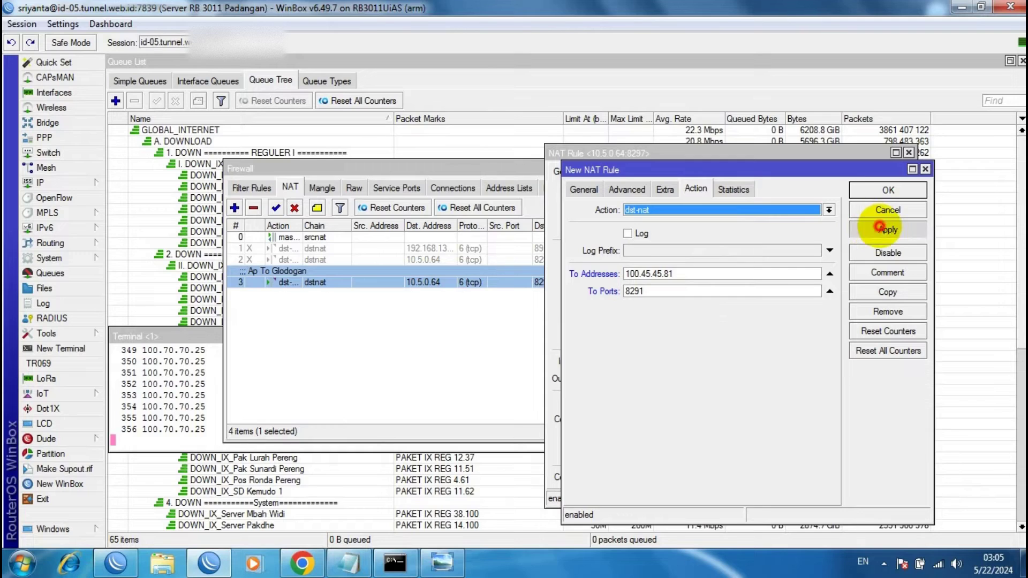
click(888, 191)
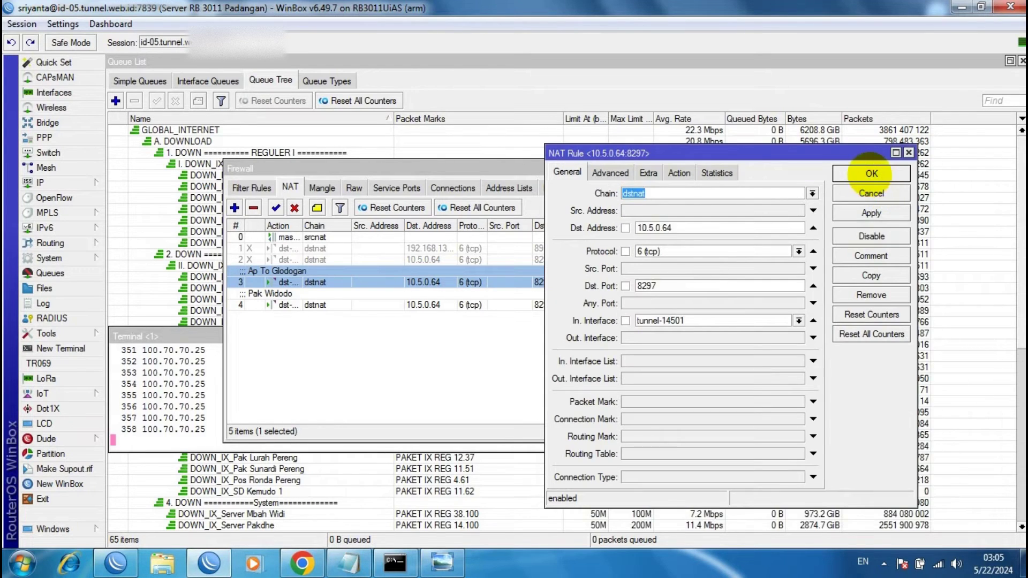
Close the open NAT rule, check the client antenna in the device list image, and disable the "Ap To Glodogan" rule.
click(871, 174)
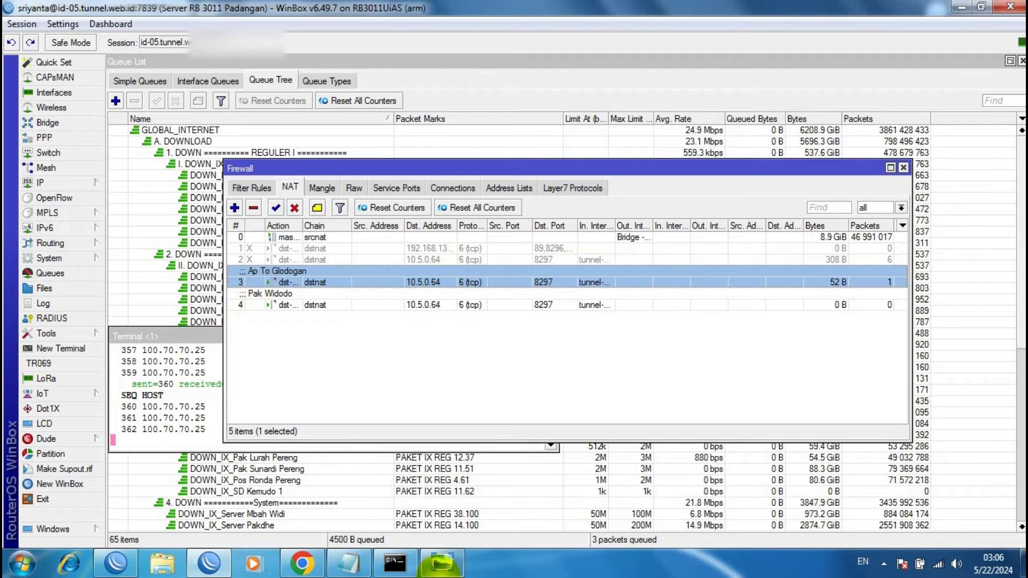
click(438, 562)
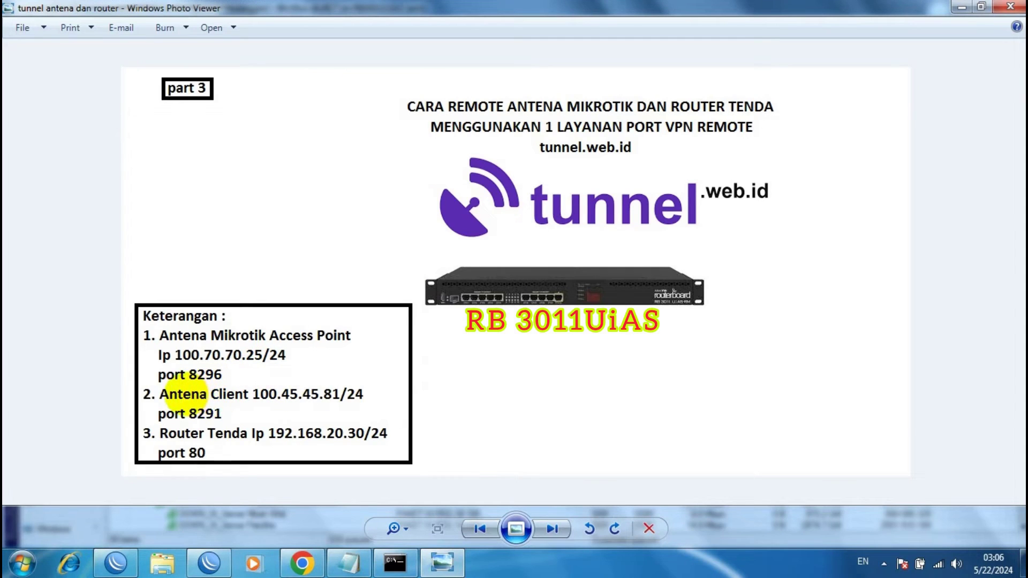
click(446, 560)
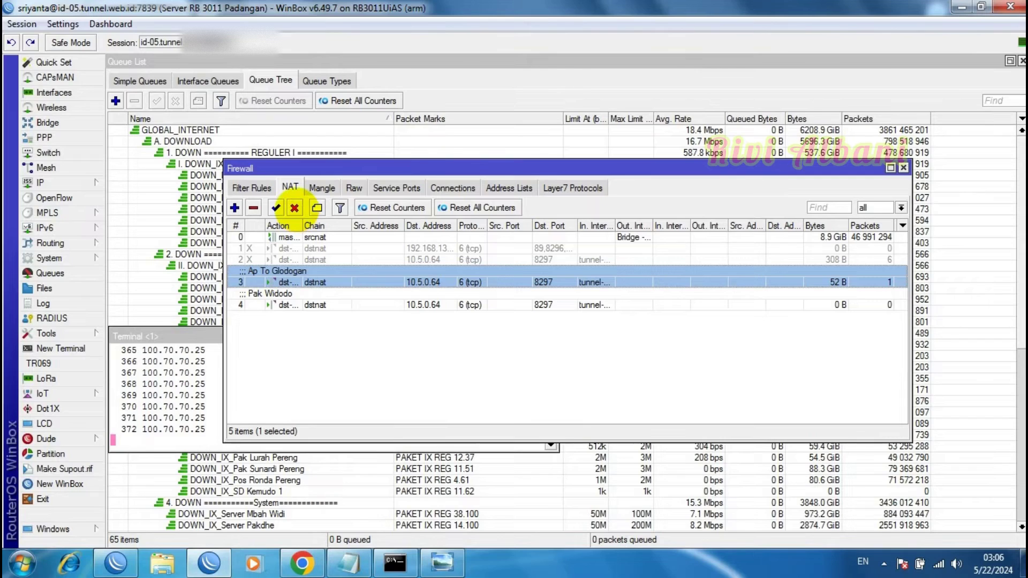
click(294, 208)
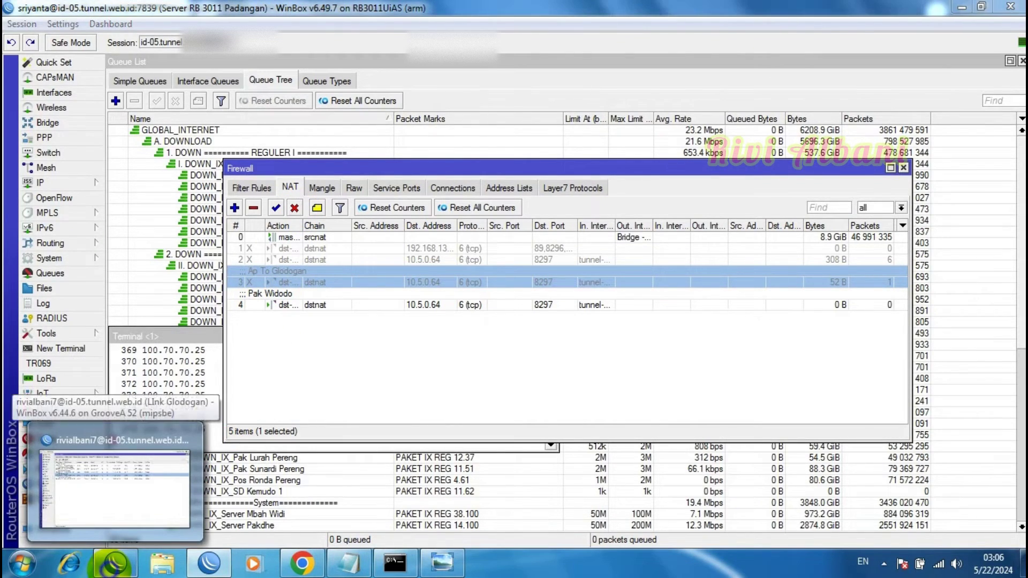
In a new WinBox loader, load the saved 100.45.45.81 client login, replace its address with the copied tunnel address, and connect.
right_click(114, 562)
click(114, 489)
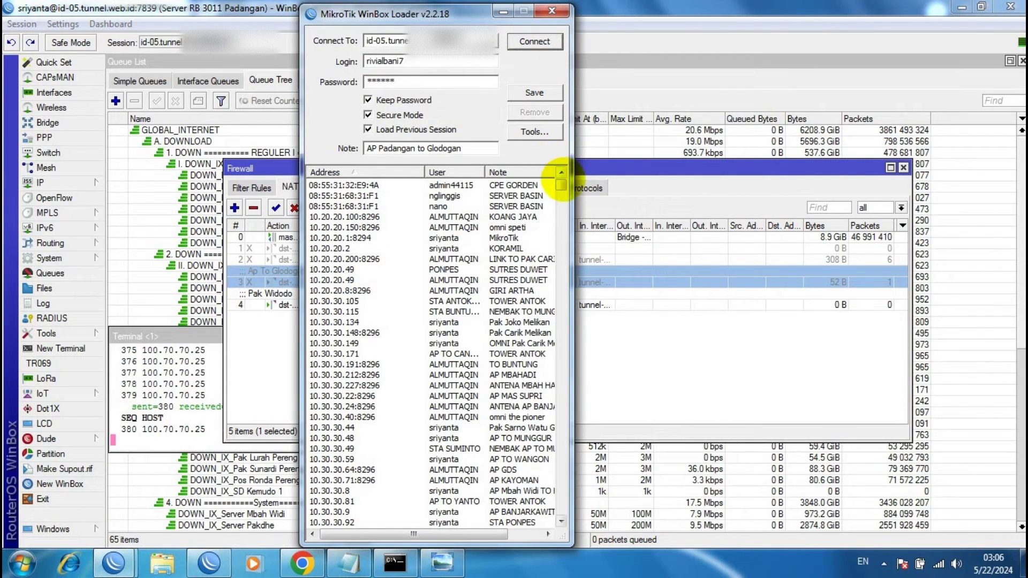
drag(561, 184, 560, 311)
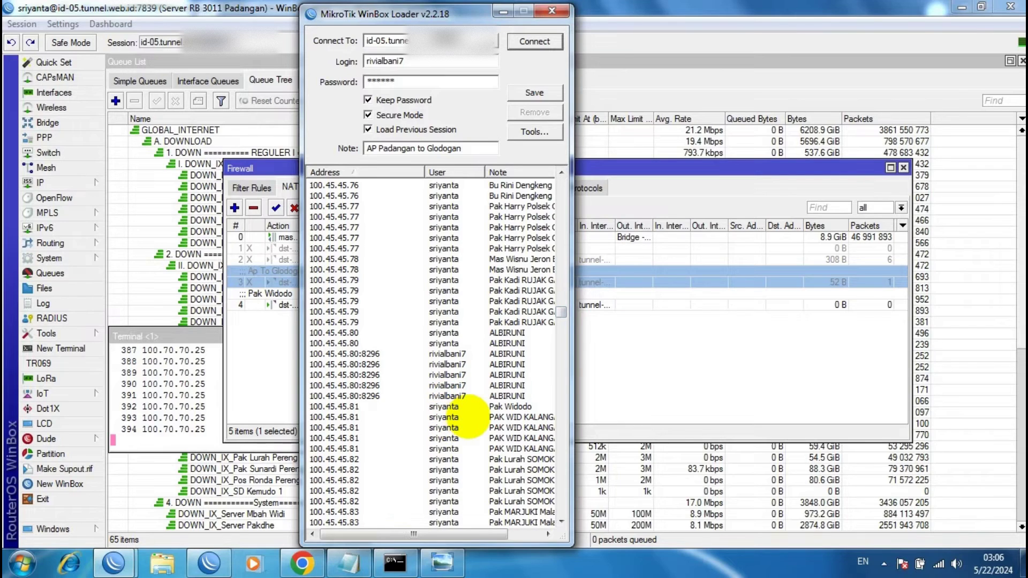
click(475, 408)
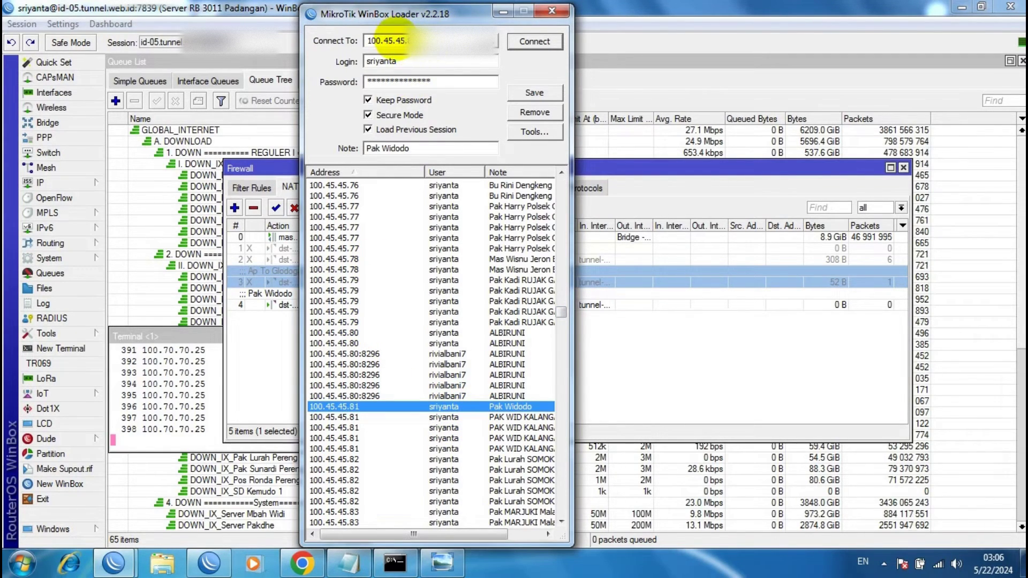
double_click(395, 40)
right_click(395, 40)
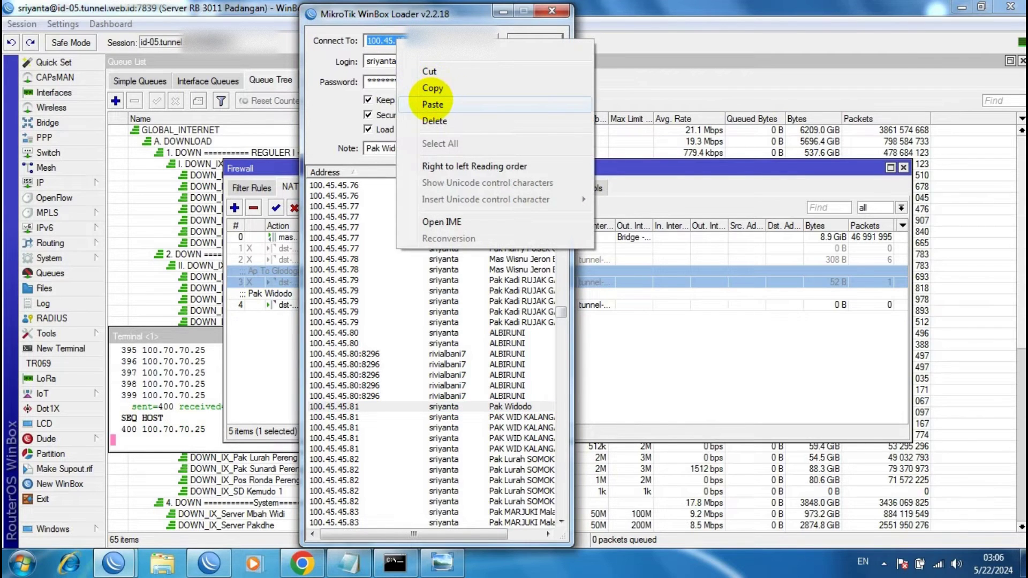
click(431, 104)
click(535, 42)
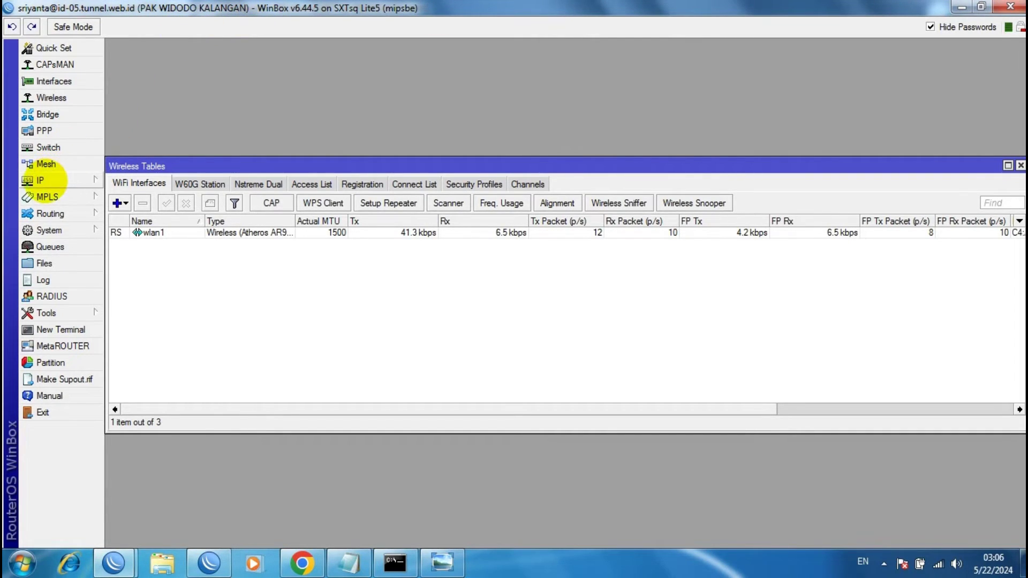
Open the client antenna's IP address list and compare it with the device list image and the RB3011's NAT rules.
click(73, 181)
click(133, 174)
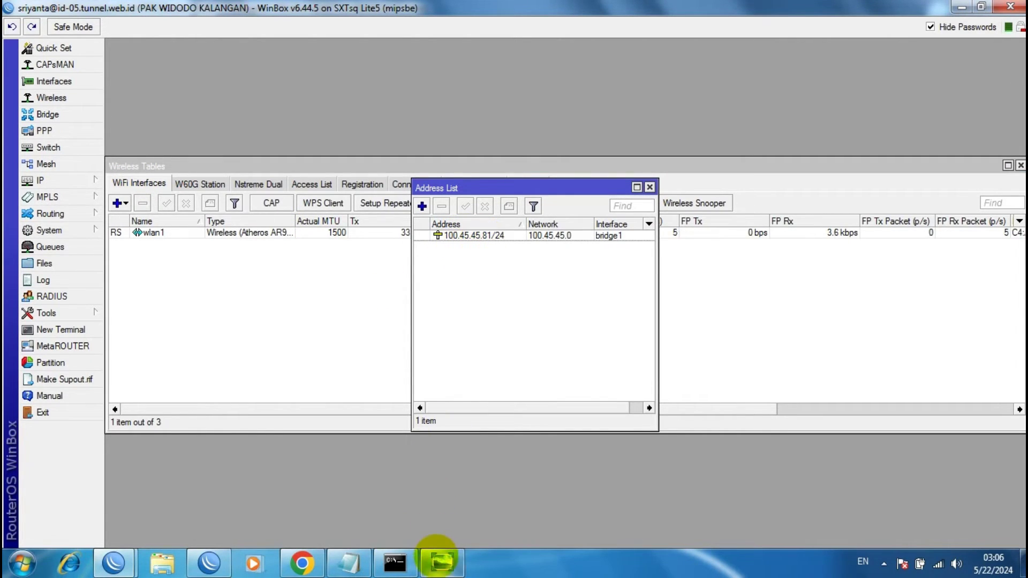
click(440, 562)
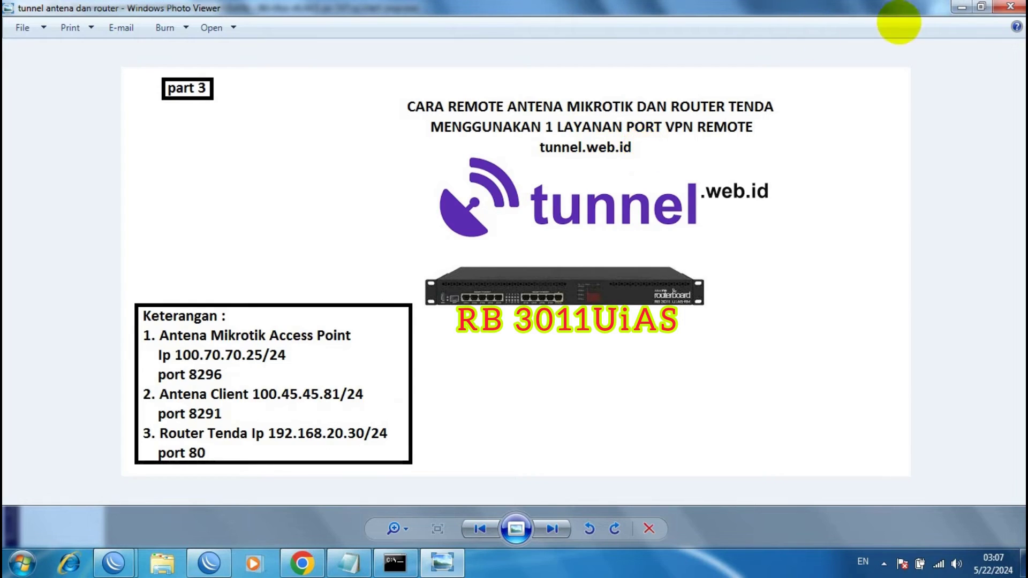
click(962, 8)
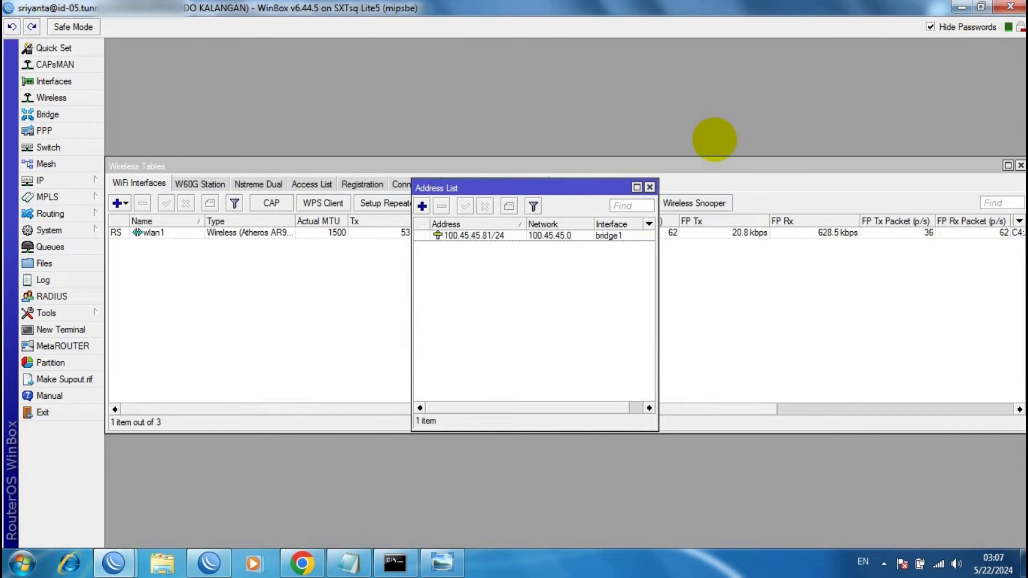
click(209, 561)
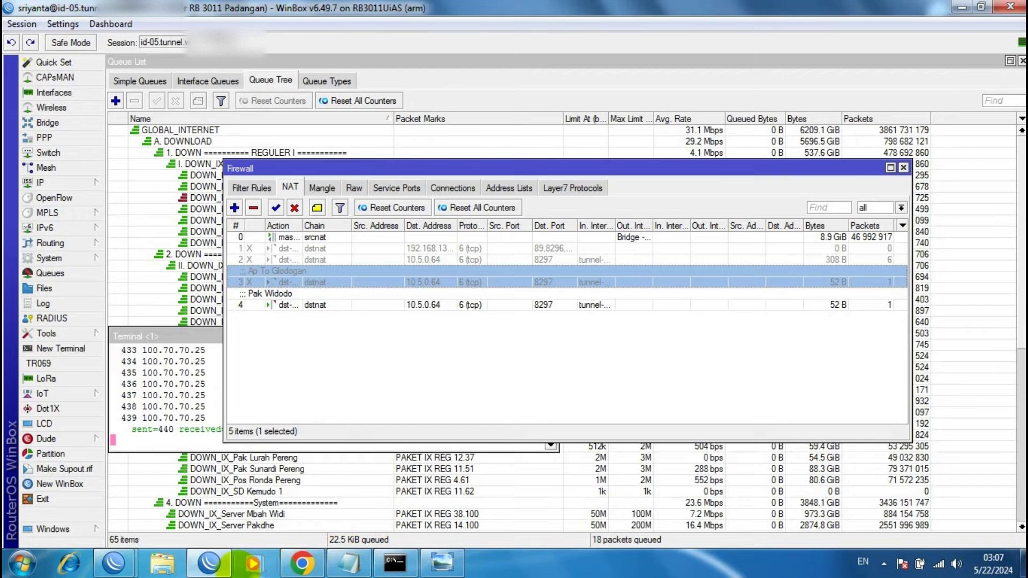
click(210, 561)
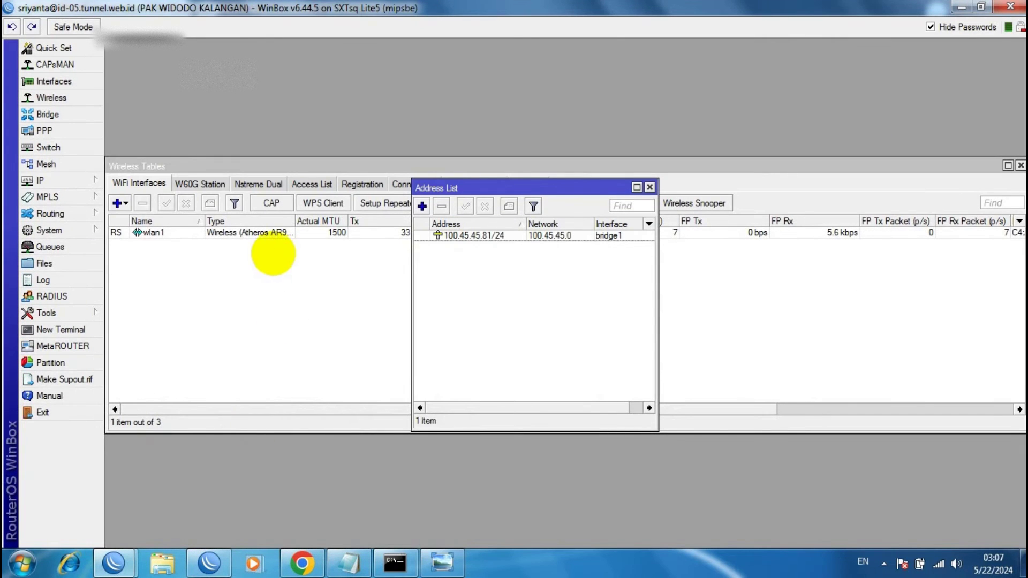
Examine the client antenna's wlan1 wireless settings and the signal and general details of its registered access point.
double_click(138, 233)
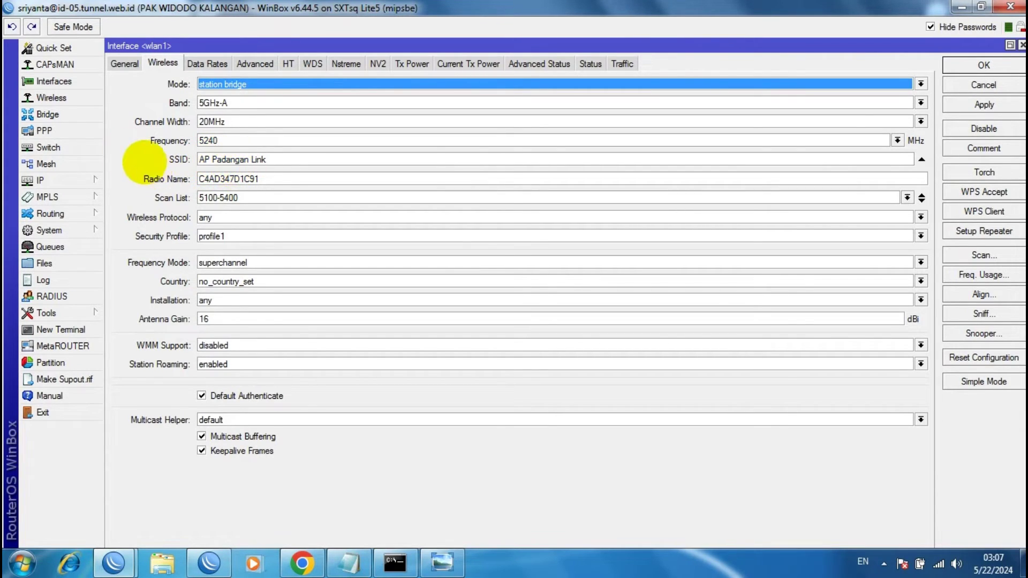
click(77, 98)
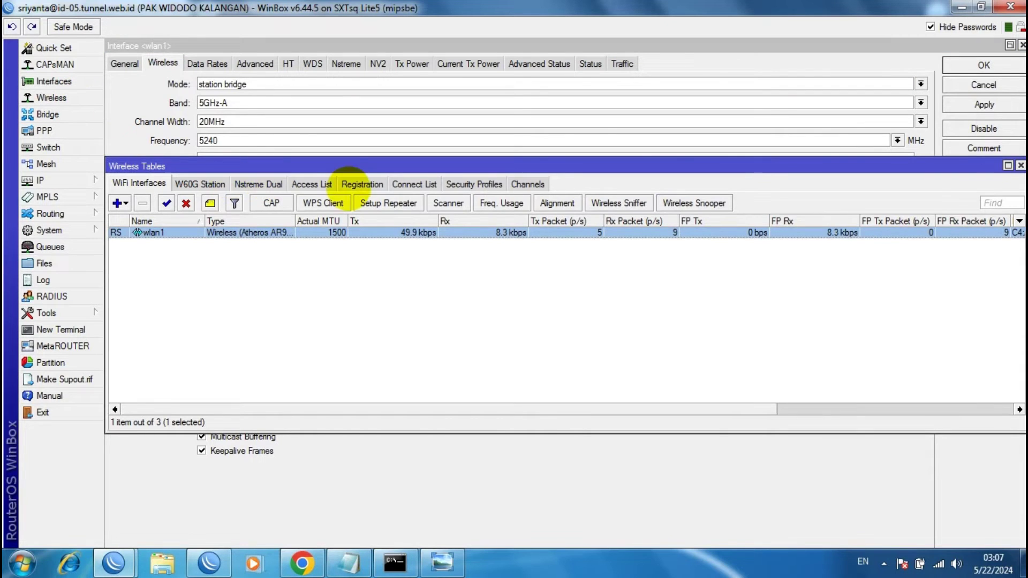
click(354, 182)
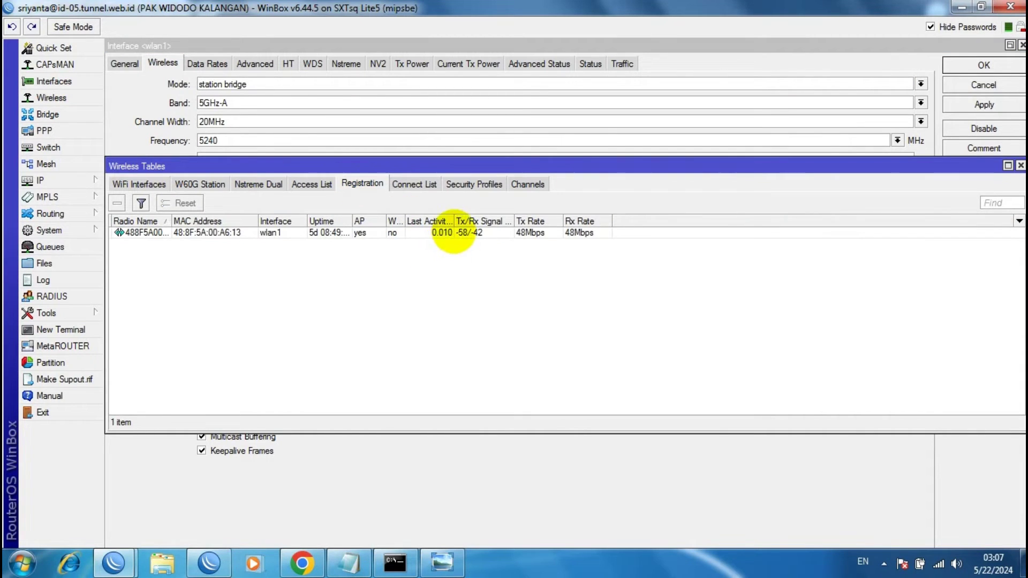
click(454, 234)
double_click(454, 234)
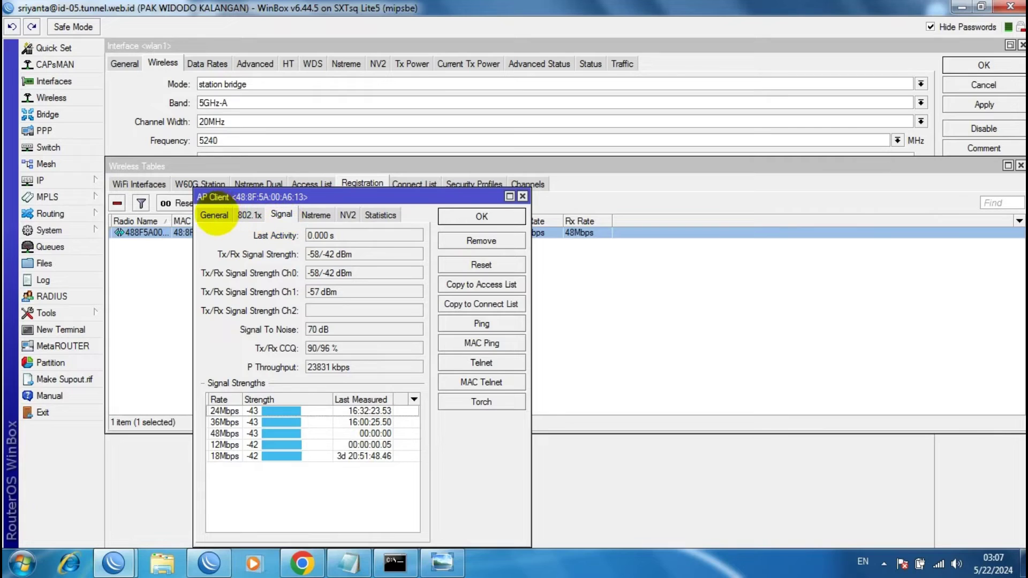
click(214, 214)
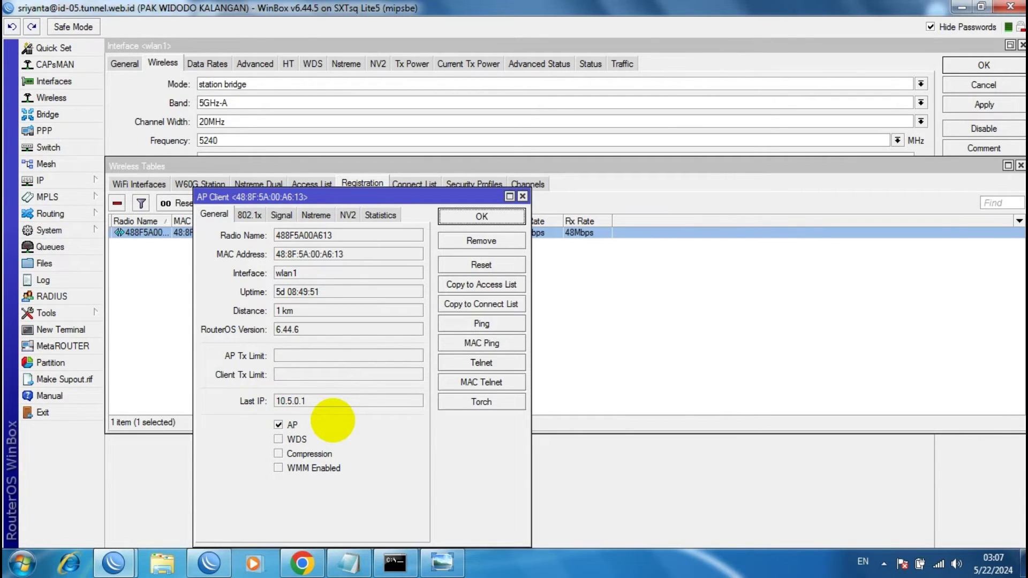
Switch to the Link Glodogan access point's WinBox window and open its wlan1 wireless settings.
mouse_move(132, 559)
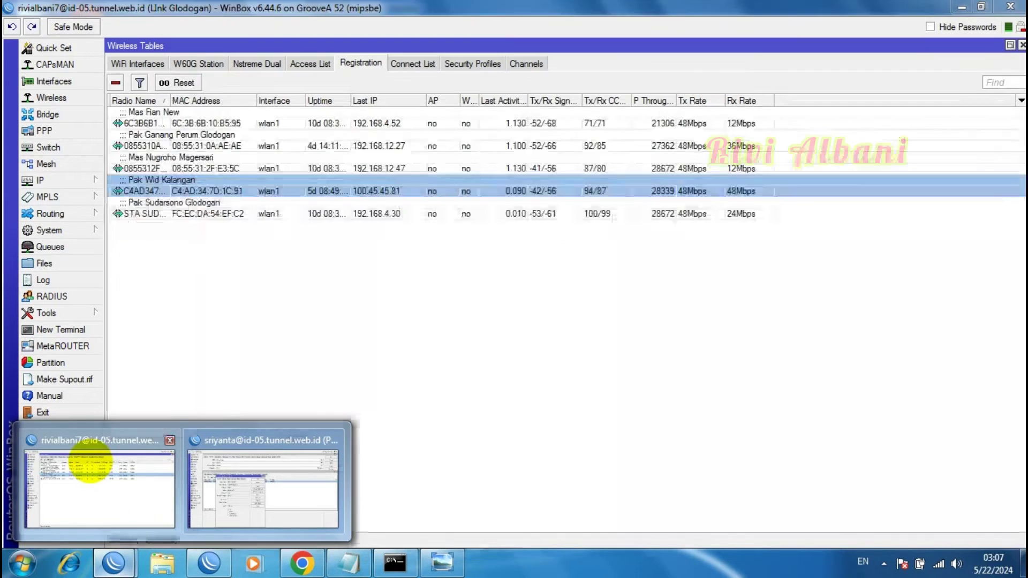
click(90, 461)
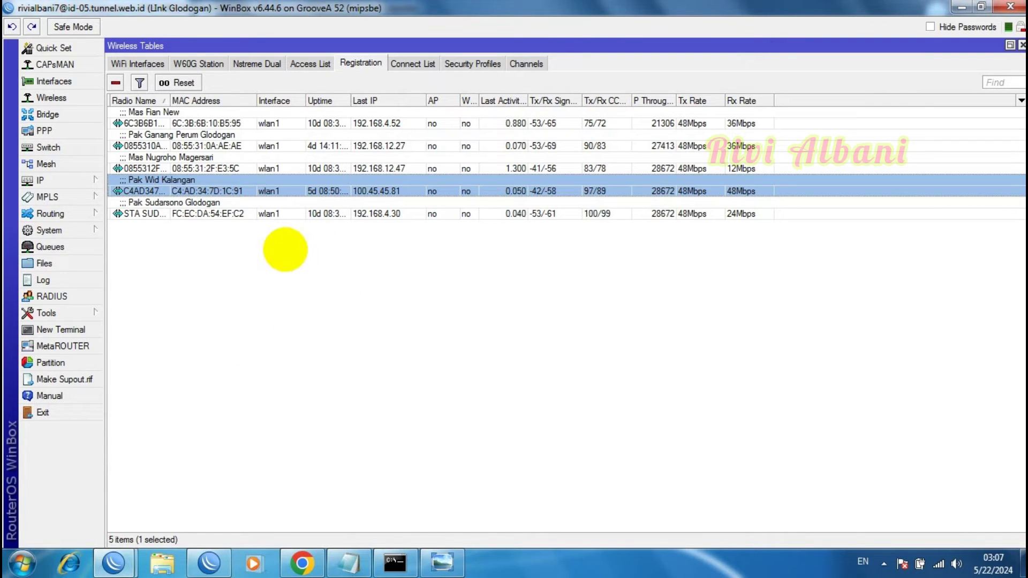
click(130, 67)
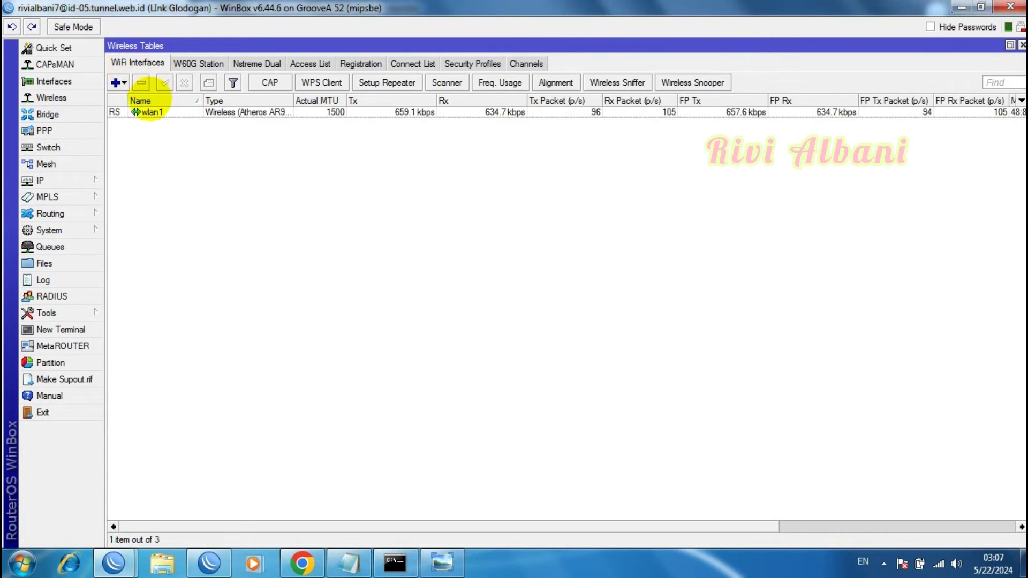
double_click(141, 110)
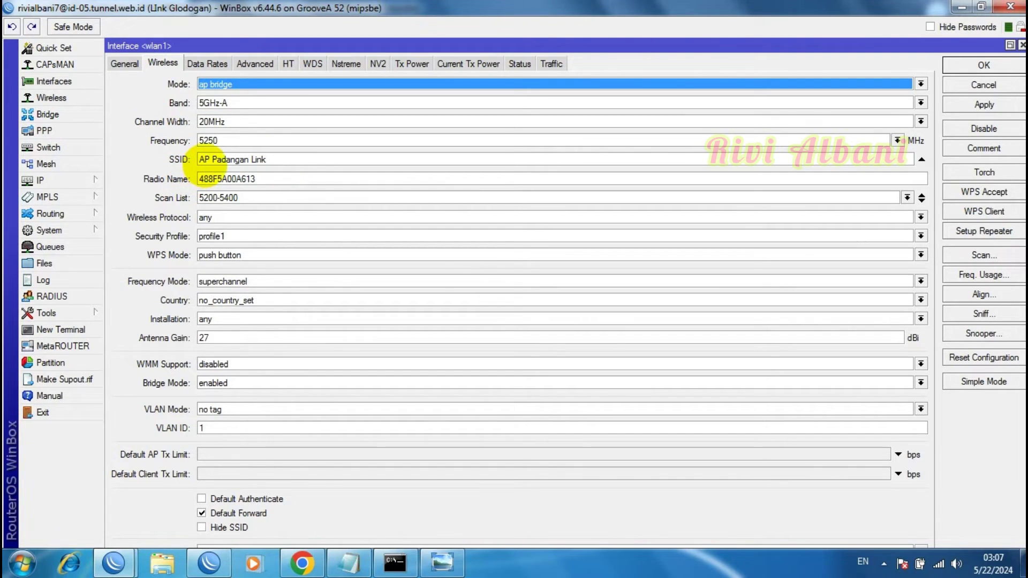
Arrange the access point and client antenna windows side by side and compare their wlan1 wireless settings.
drag(241, 10, 321, 168)
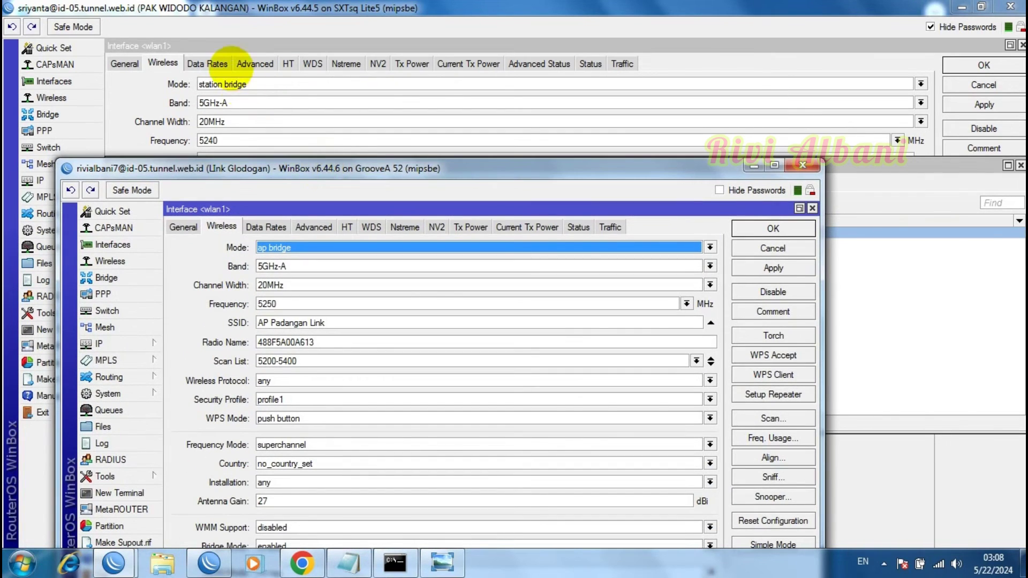
drag(179, 8, 490, 100)
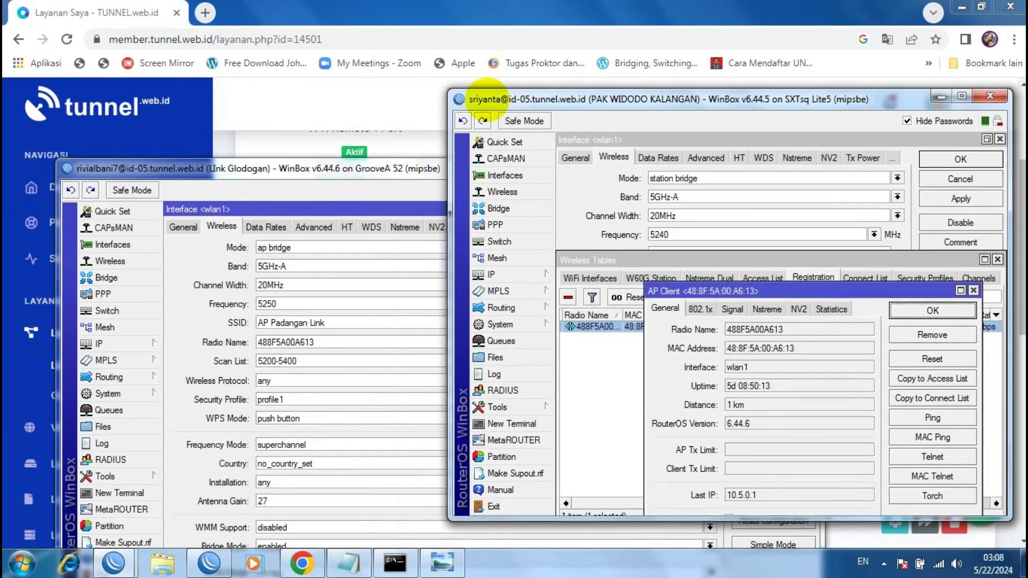
drag(248, 168, 87, 131)
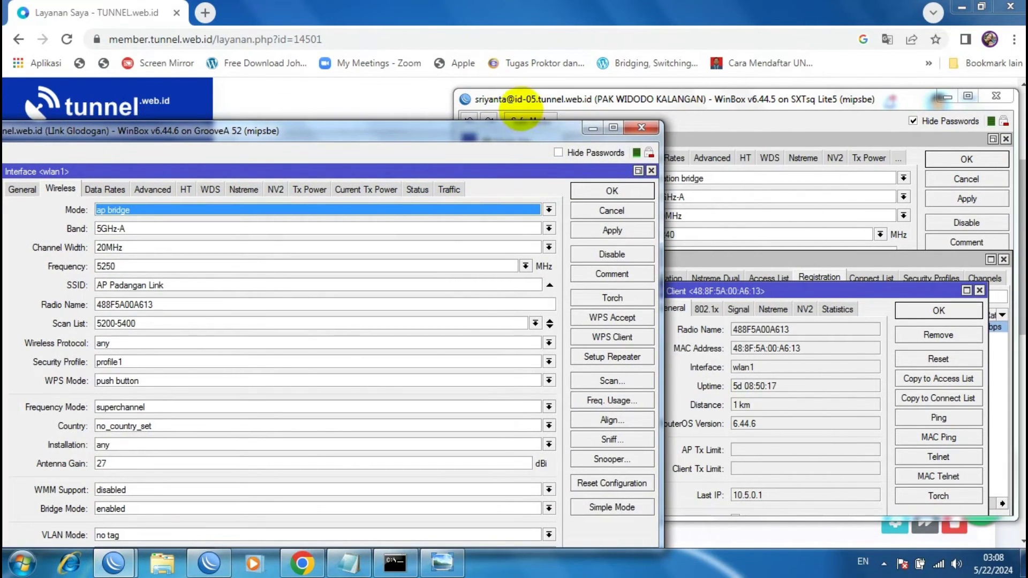
click(522, 99)
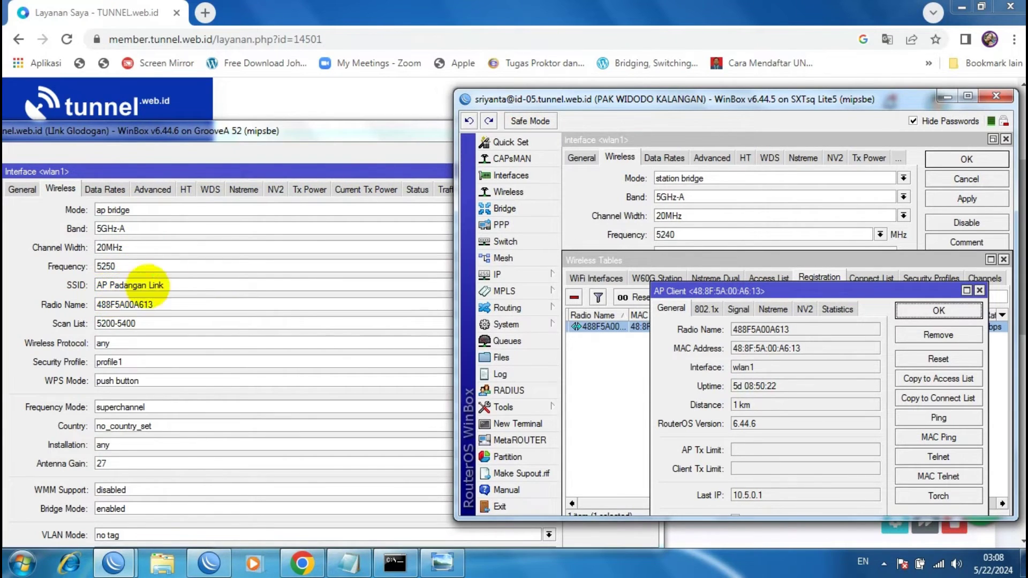
click(621, 157)
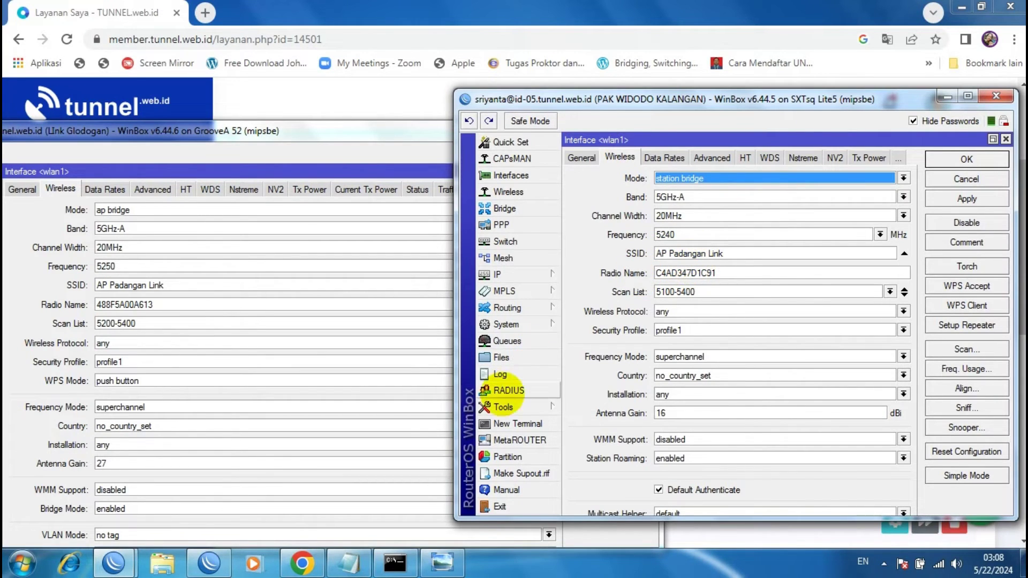
After checking the device list image, copy the client antenna's NAT rule on the RB3011 and set the copy's target address to 192.168.20.30.
click(440, 564)
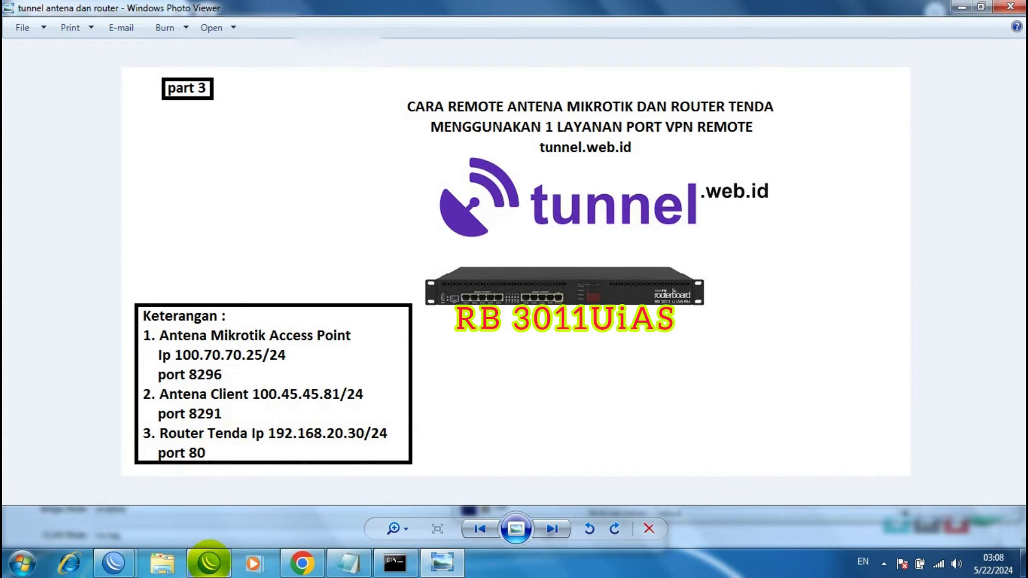
click(209, 562)
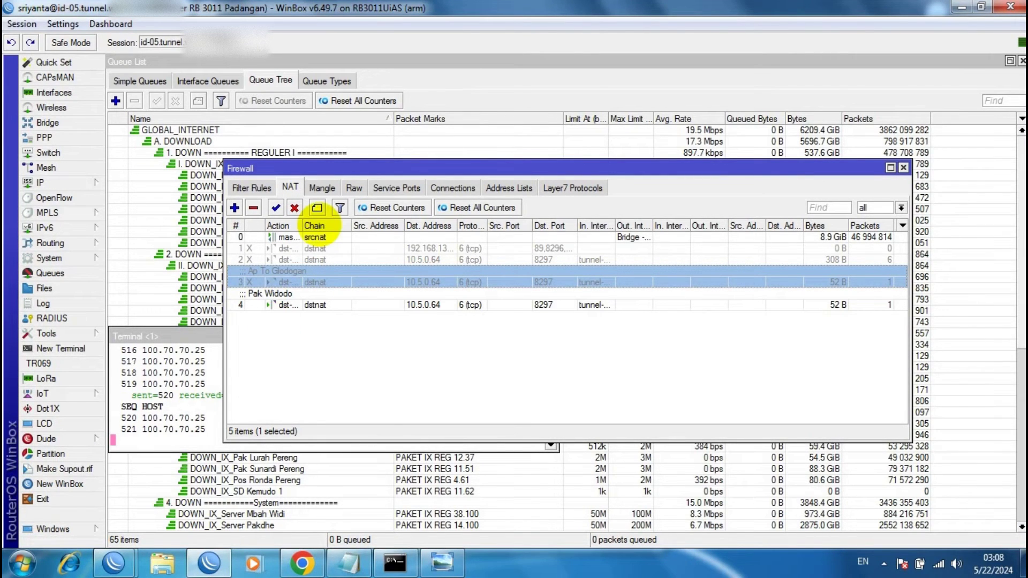
double_click(276, 305)
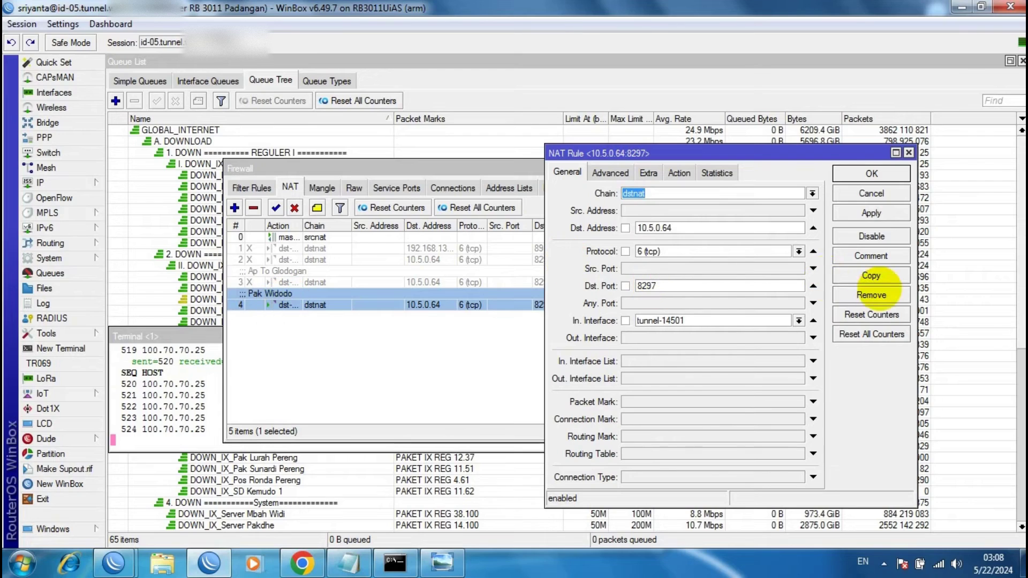
click(871, 276)
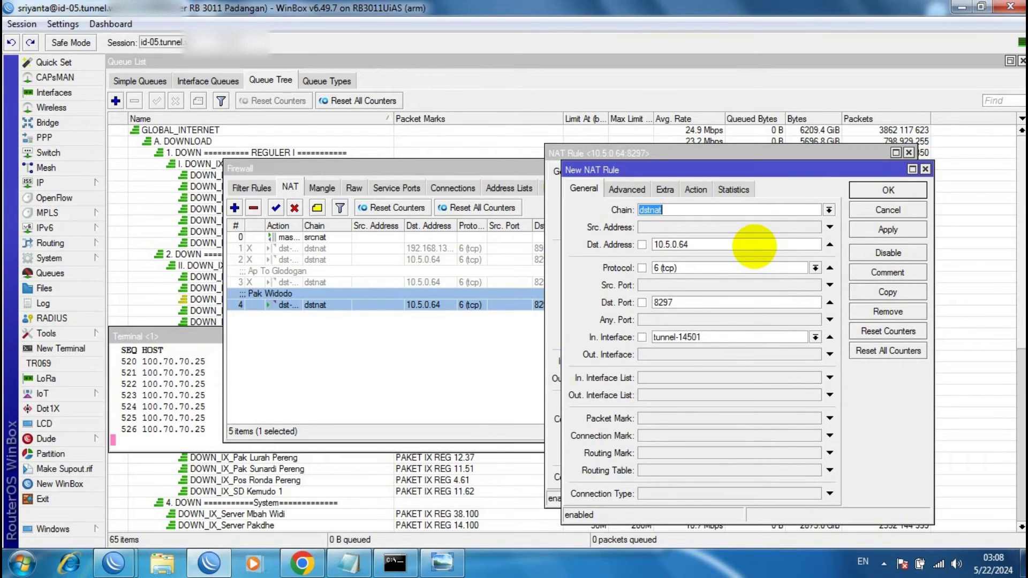
click(696, 190)
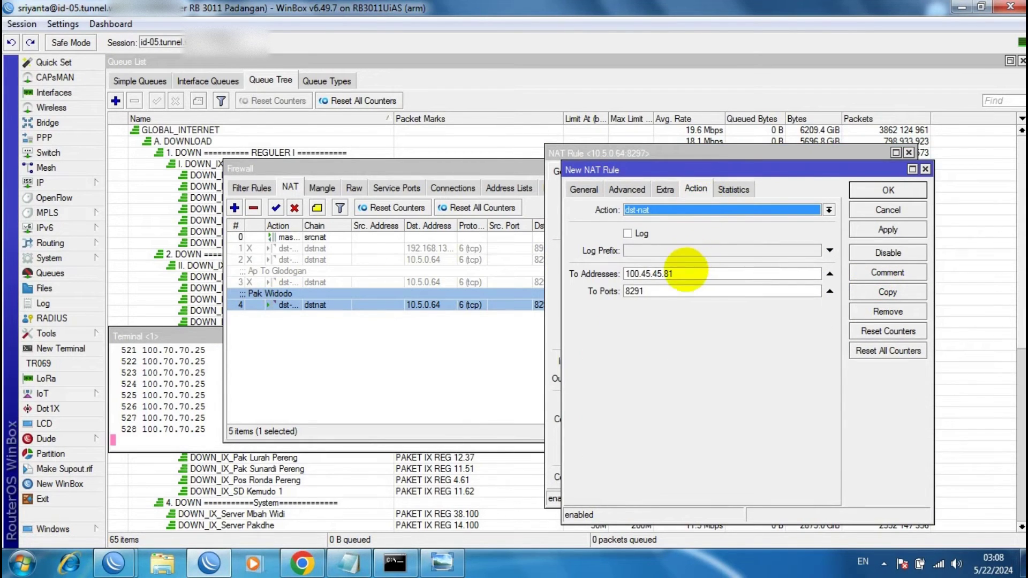
double_click(684, 274)
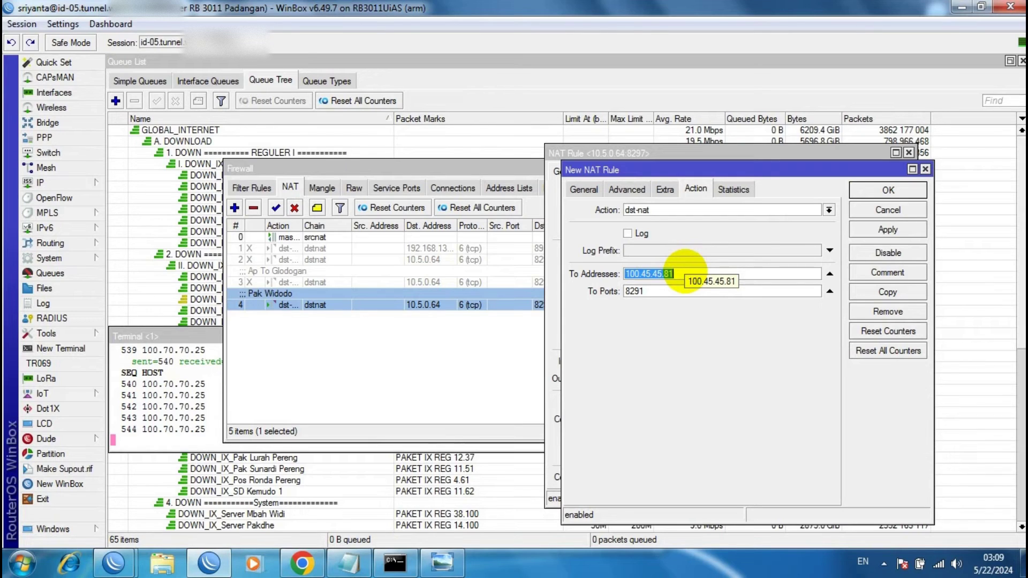
text(192.168.20.30)
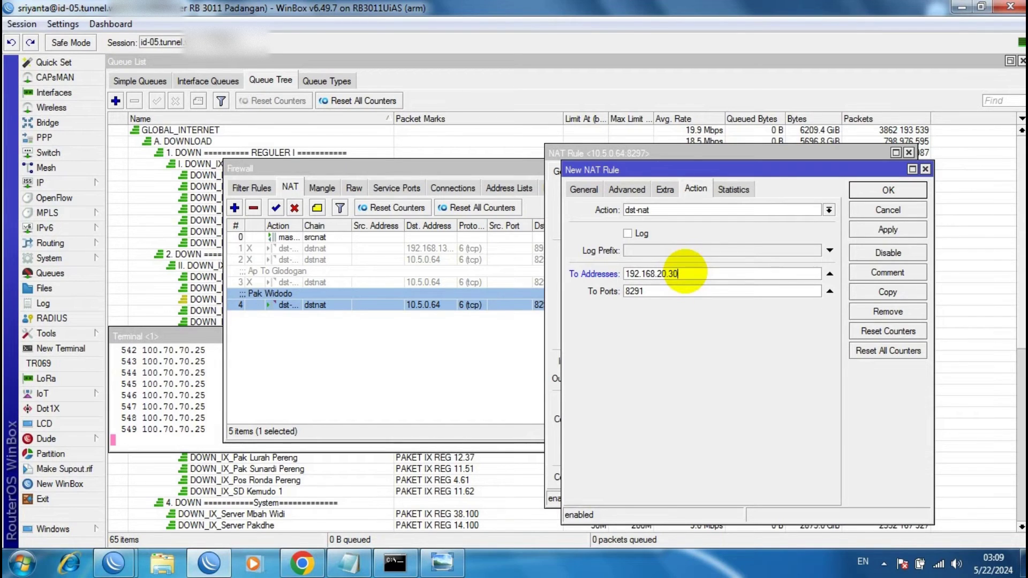
Set the copied NAT rule's target port to 80 and change its comment to Router Tenda.
double_click(653, 289)
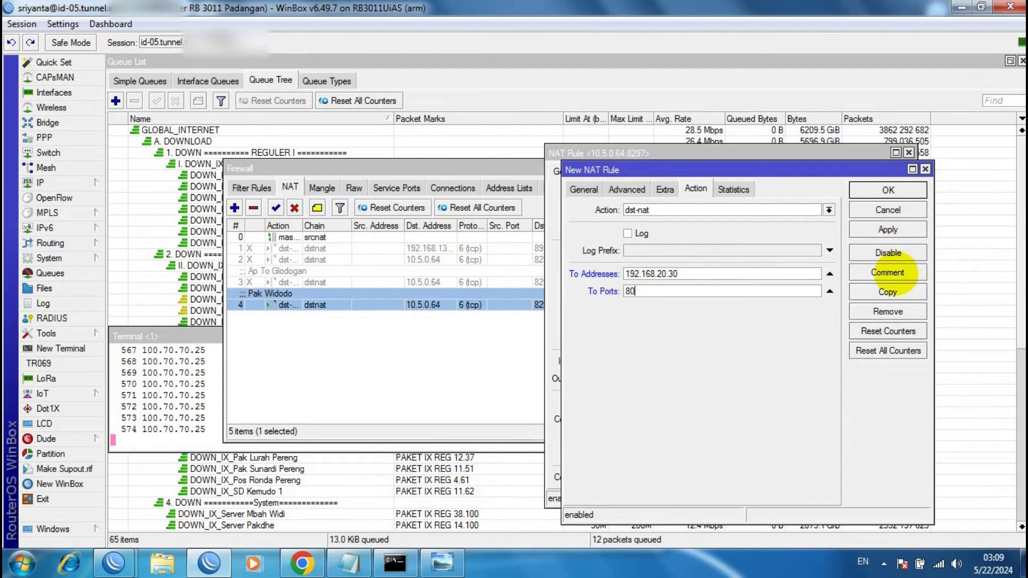
click(888, 272)
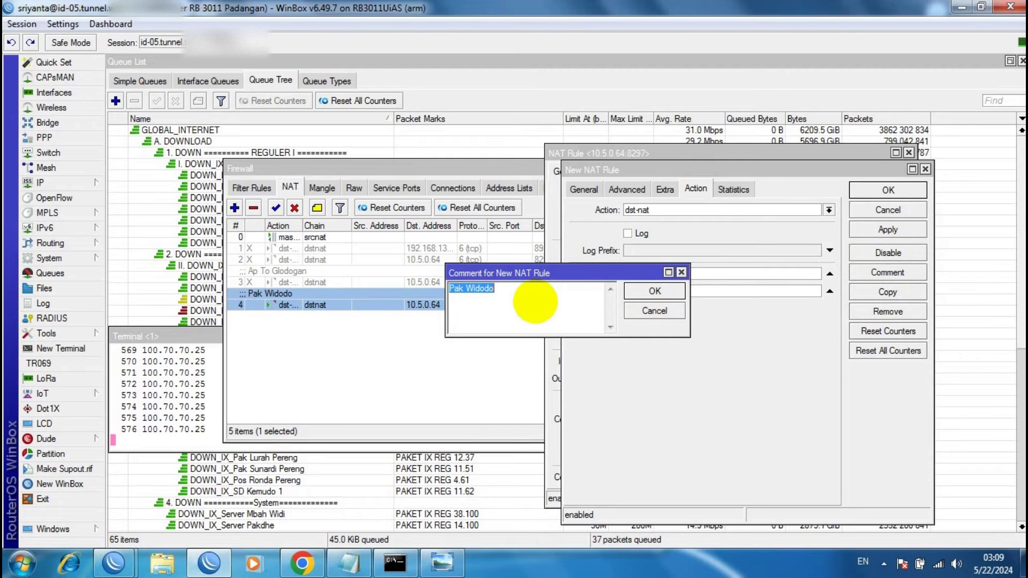
click(535, 302)
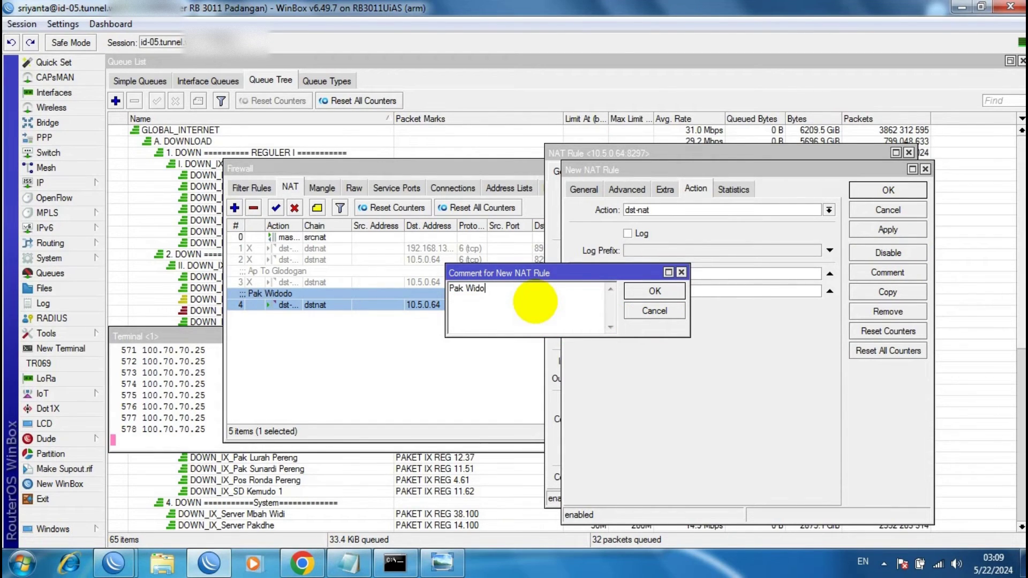
key(BackSpace)
key(BackSpace)
key(BackSpace)
key(BackSpace)
key(BackSpace)
key(BackSpace)
key(BackSpace)
key(BackSpace)
text(R)
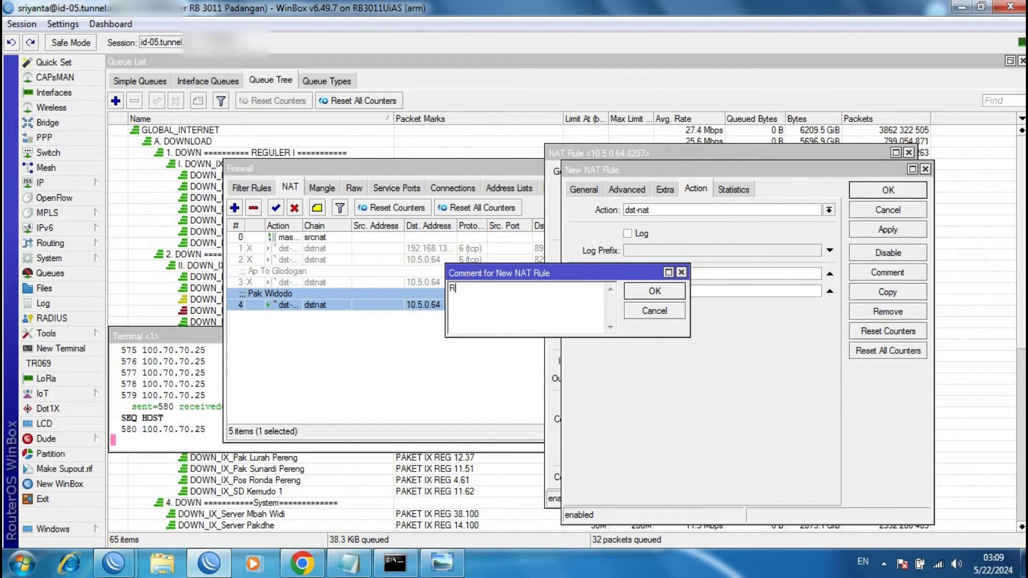
text(outer )
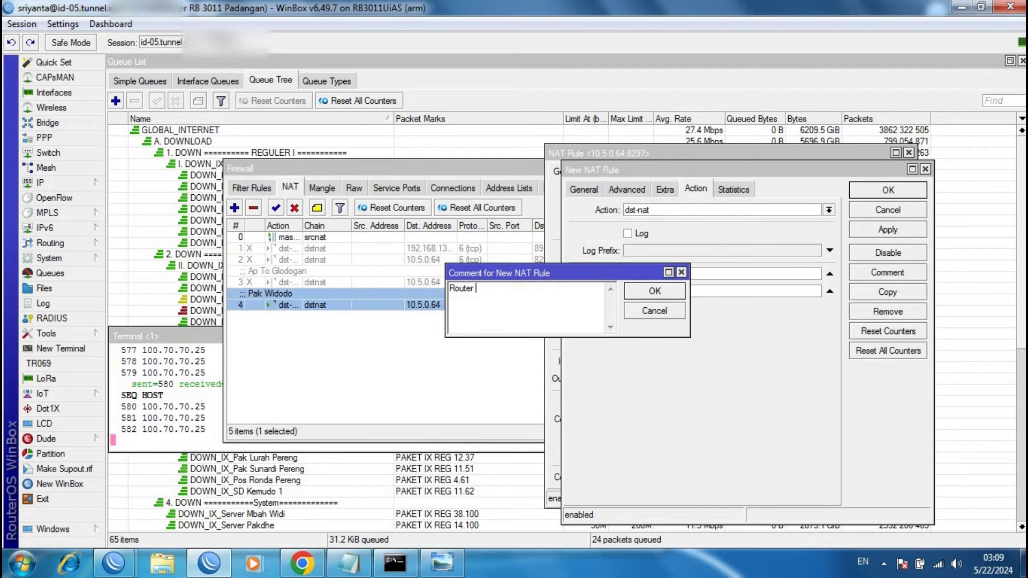
text(enda)
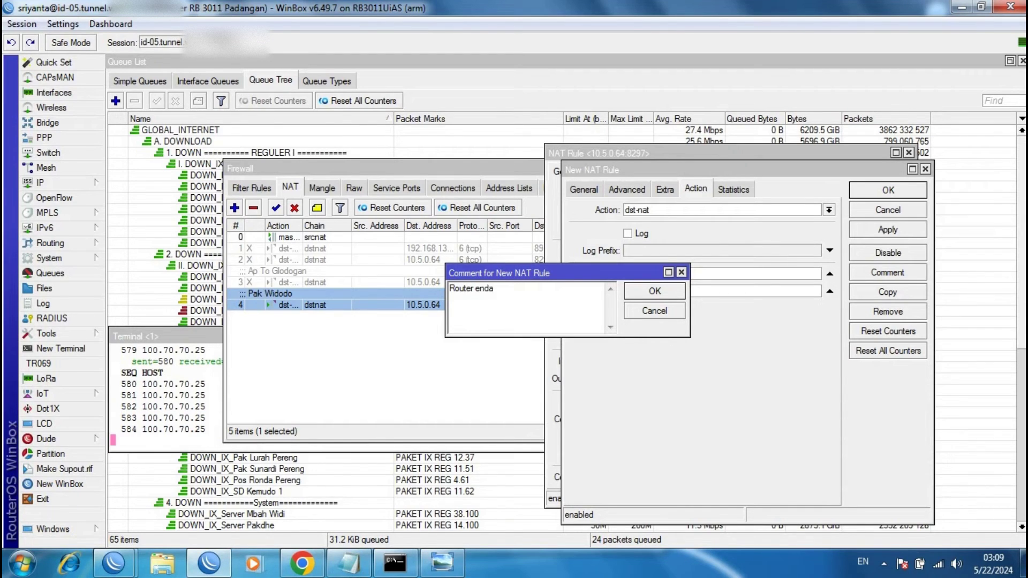
click(476, 288)
text(T)
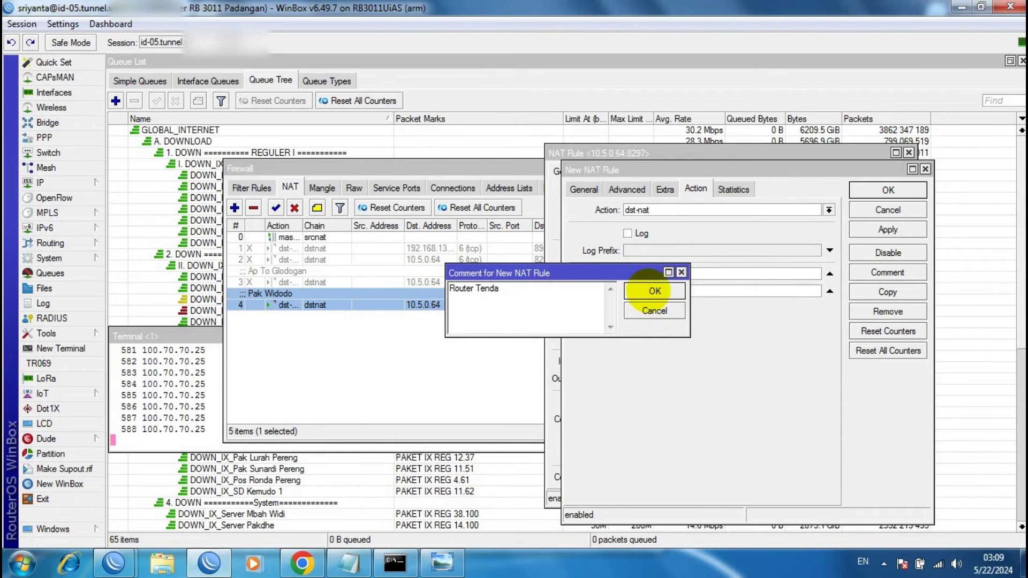
click(655, 291)
Save the Router Tenda rule, close both rule windows and disable the client antenna's NAT rule.
click(861, 229)
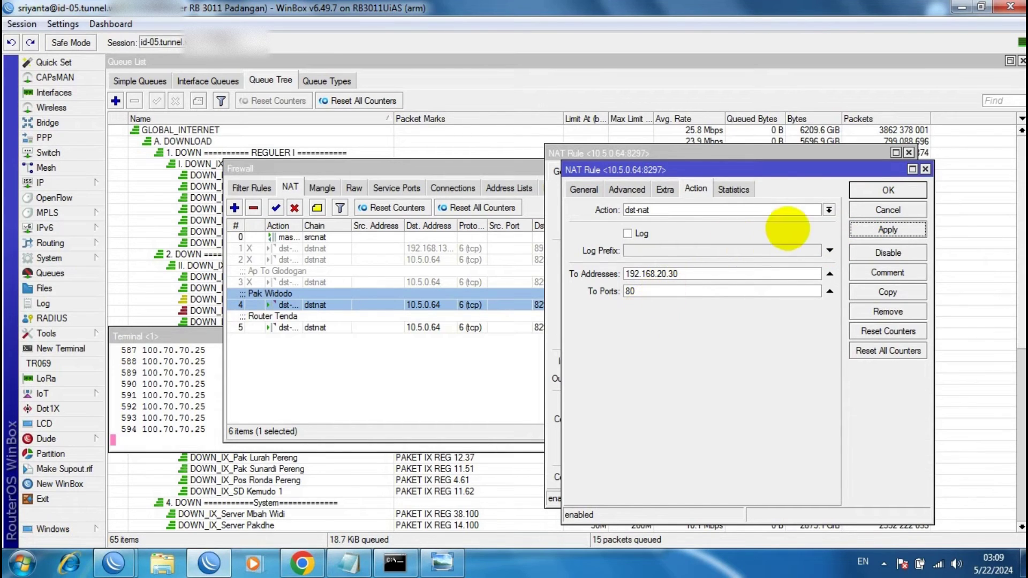
click(878, 191)
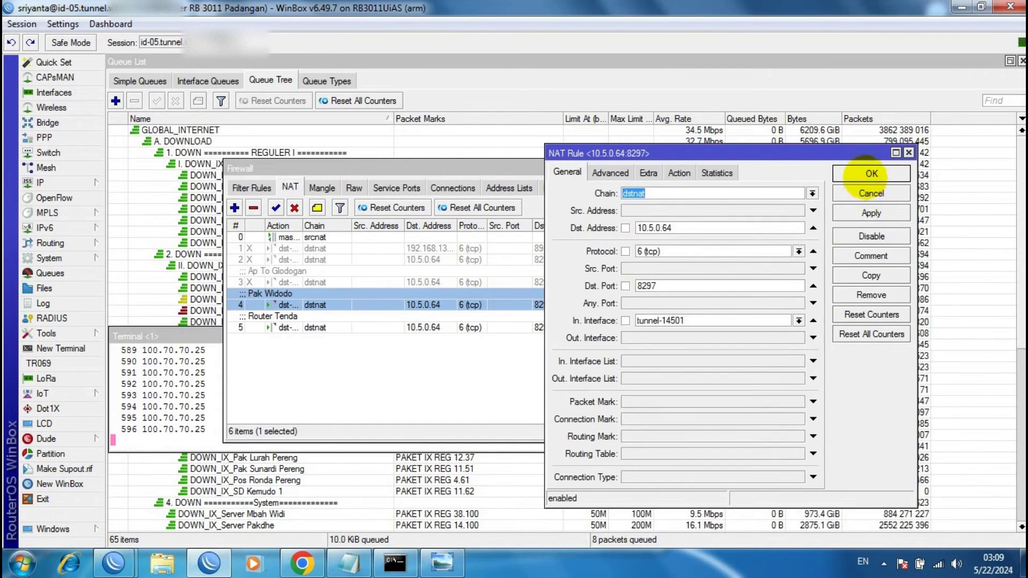
click(872, 172)
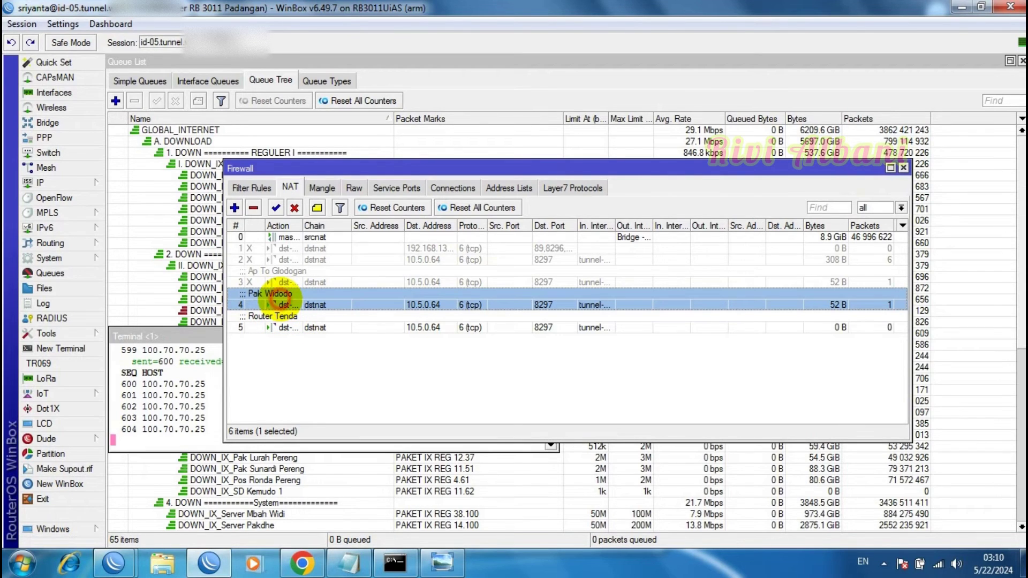
click(294, 208)
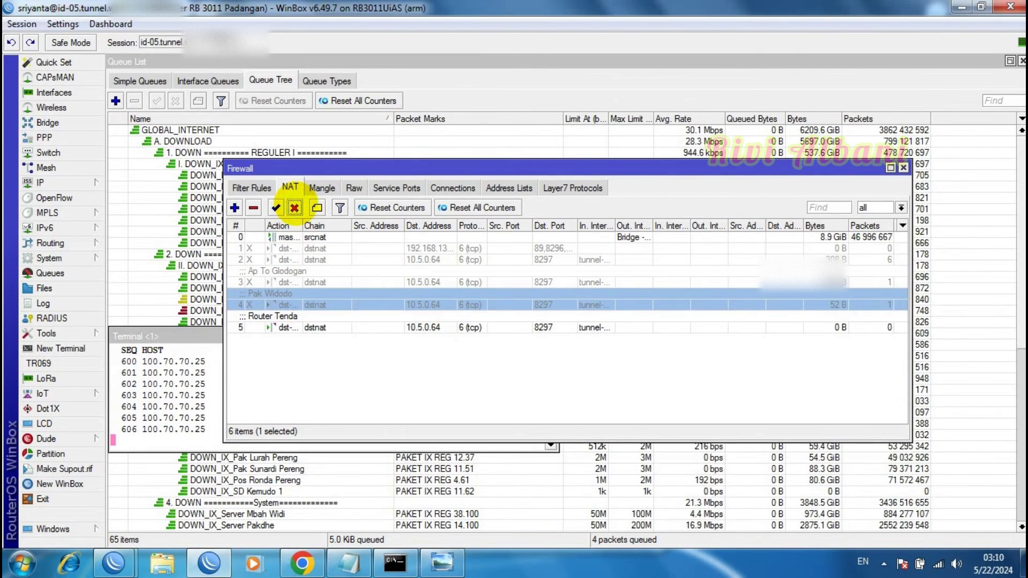
Switch to Chrome and paste the forwarding address id-05.tunnel.web.id:7839 into a new browser tab without loading it.
click(301, 562)
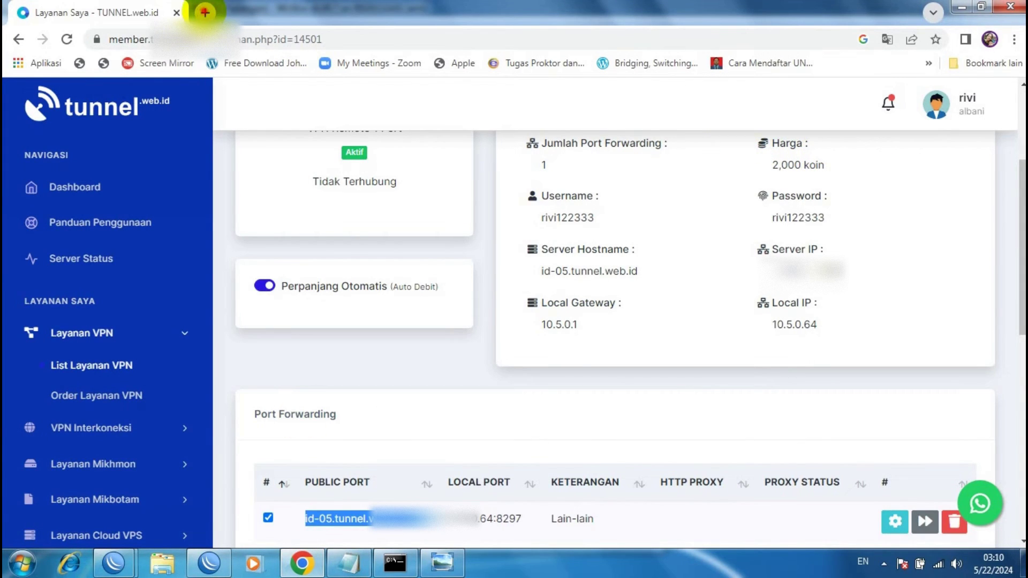
click(204, 13)
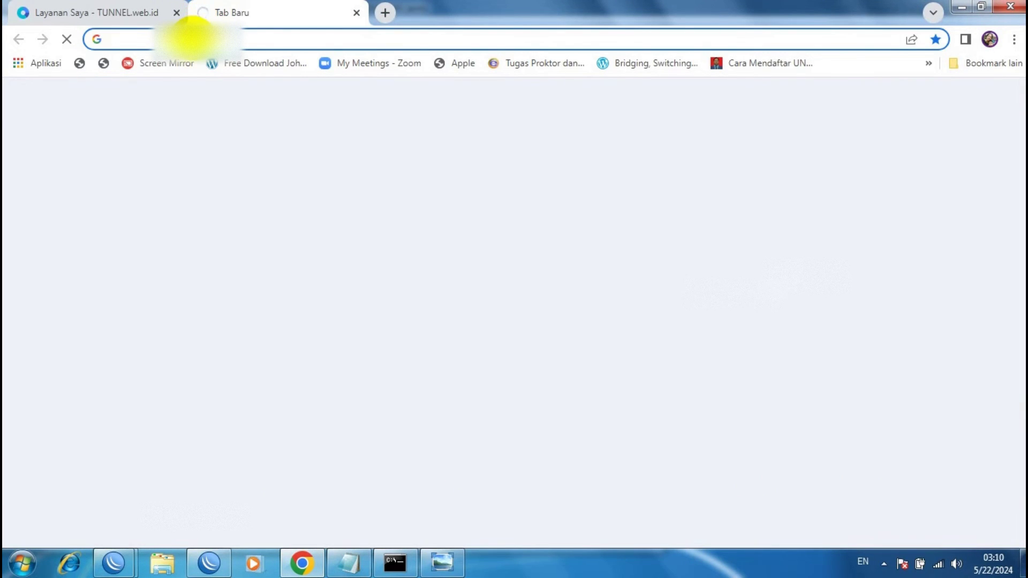
right_click(191, 37)
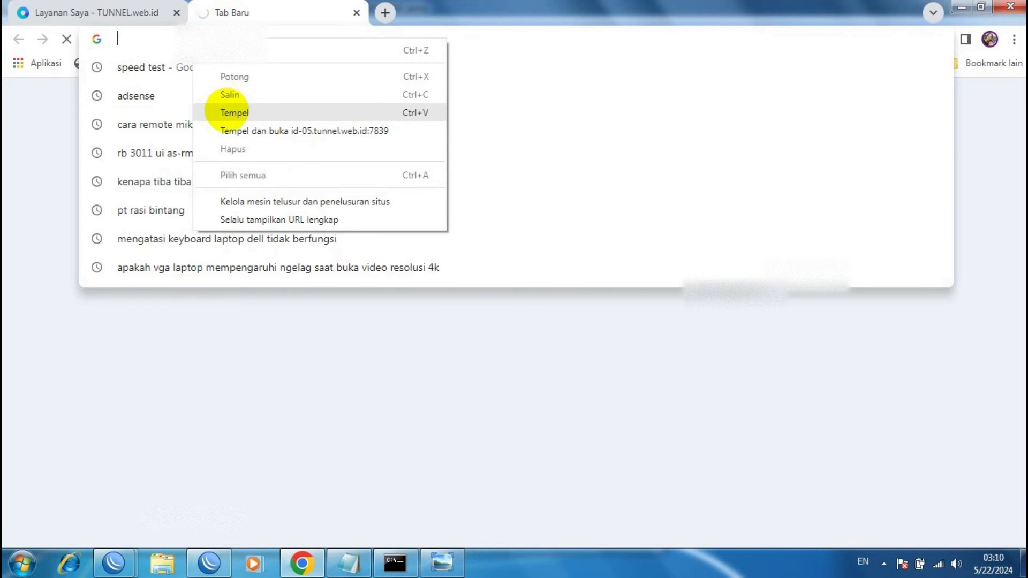
click(228, 111)
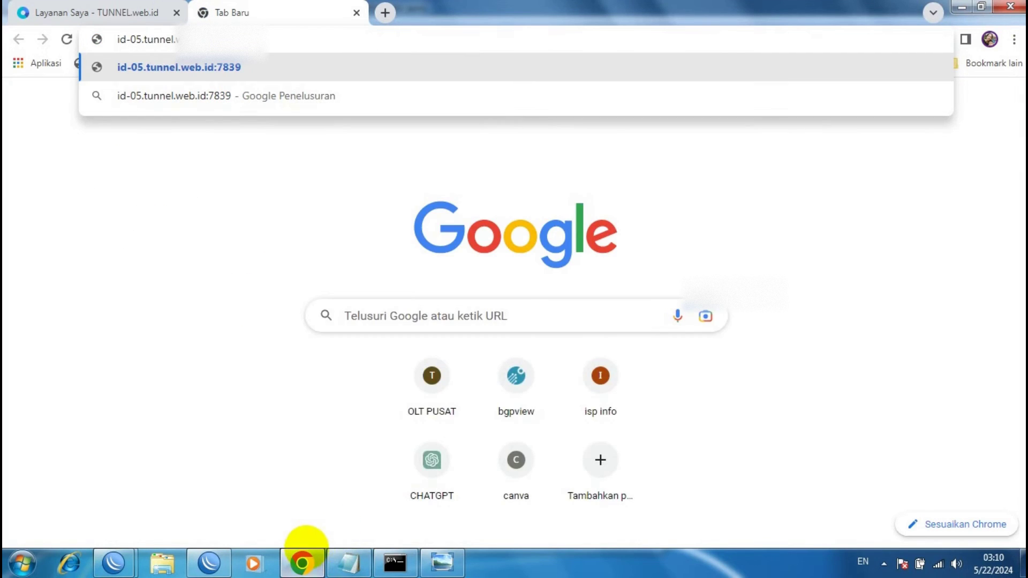
Copy the VPN service's Server IP, replace the hostname in the pasted address with it, and load 202.73.26.69:7839.
click(134, 12)
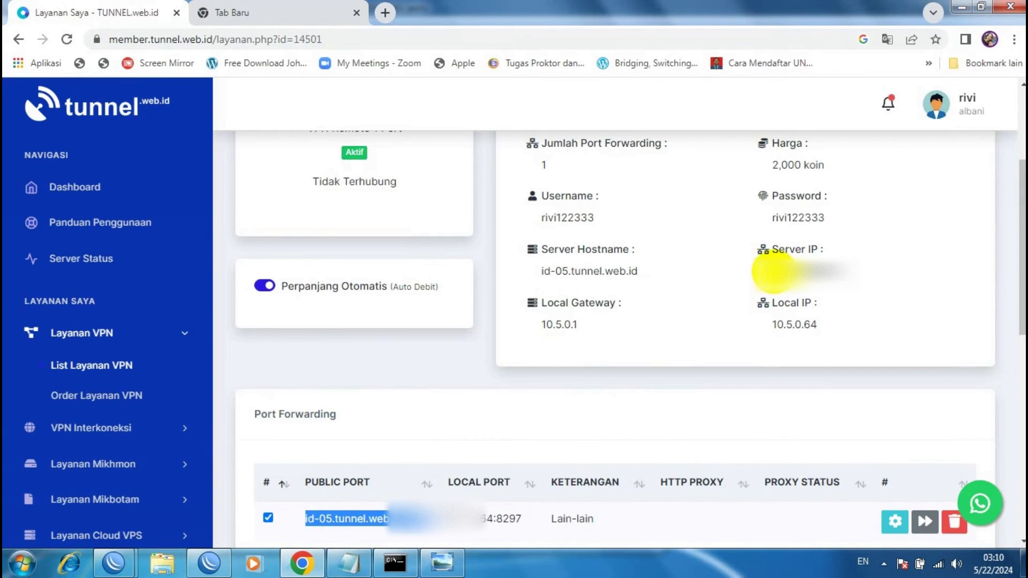
drag(774, 271, 811, 271)
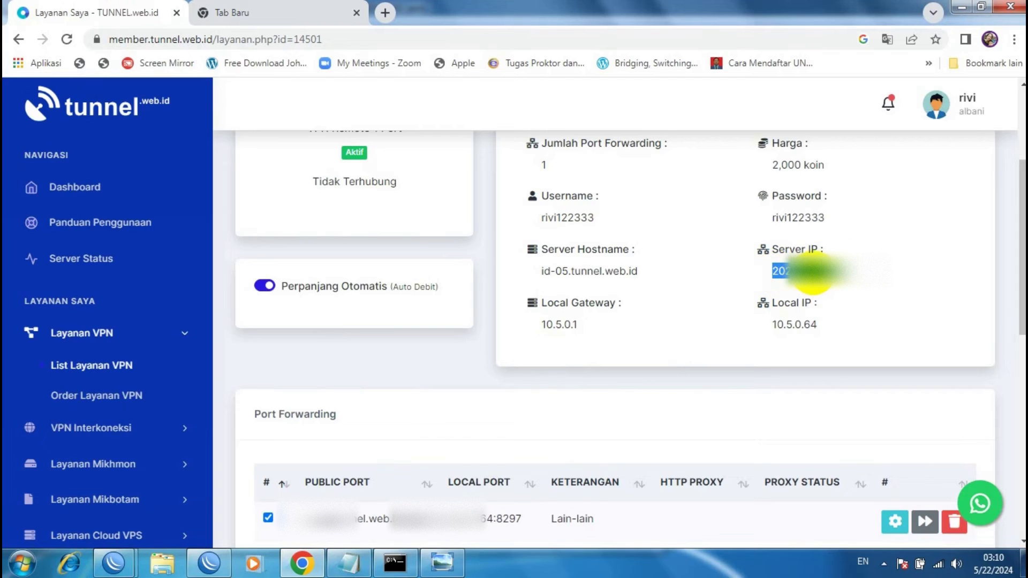
right_click(811, 271)
click(827, 294)
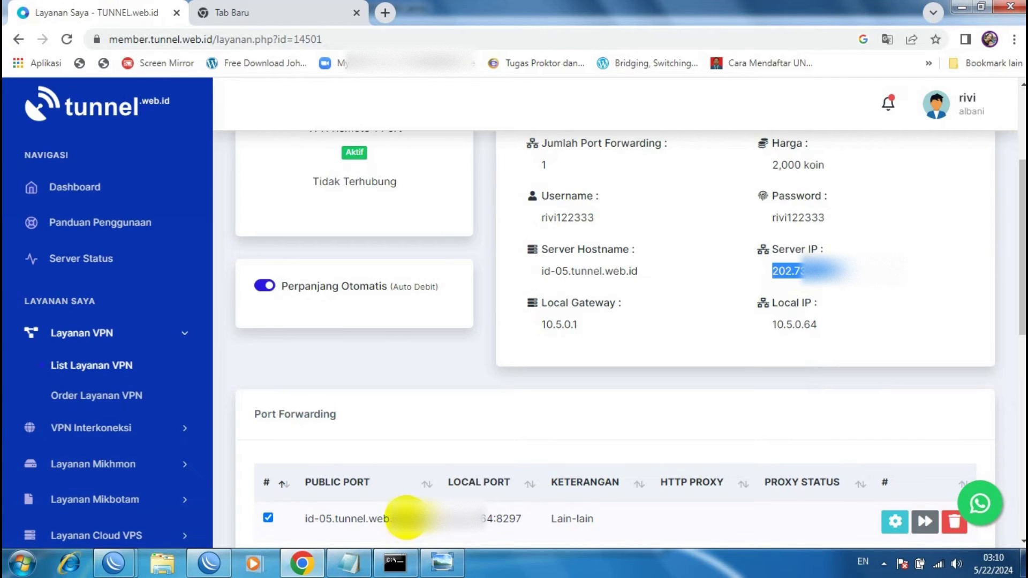
click(406, 517)
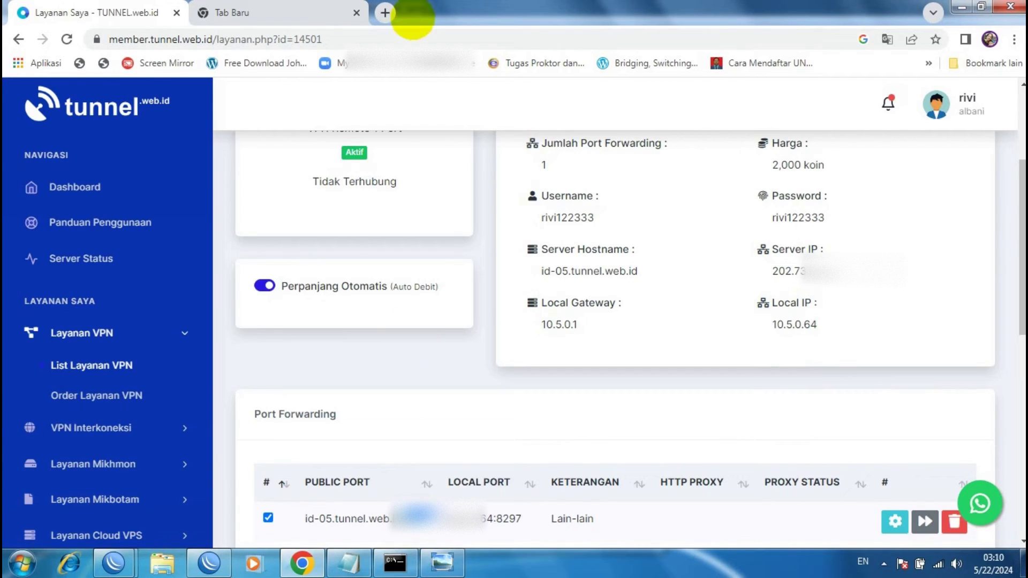
click(314, 6)
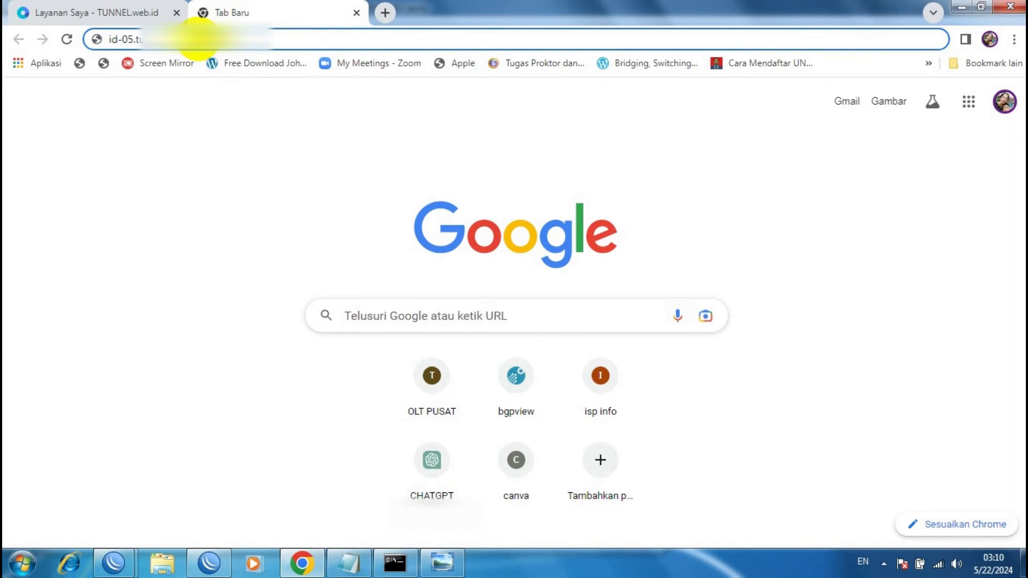
drag(199, 37, 99, 31)
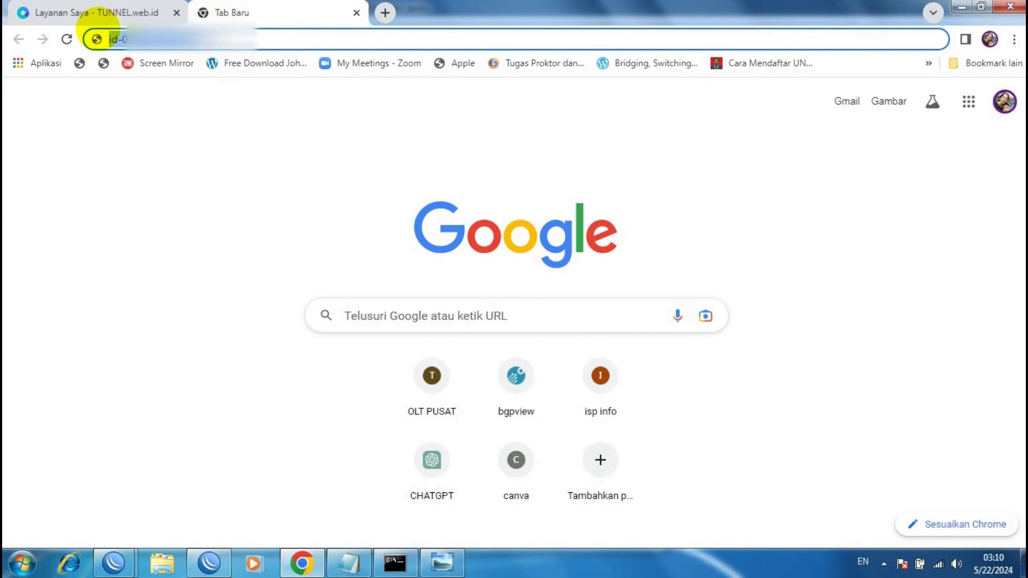
key(ctrl+v)
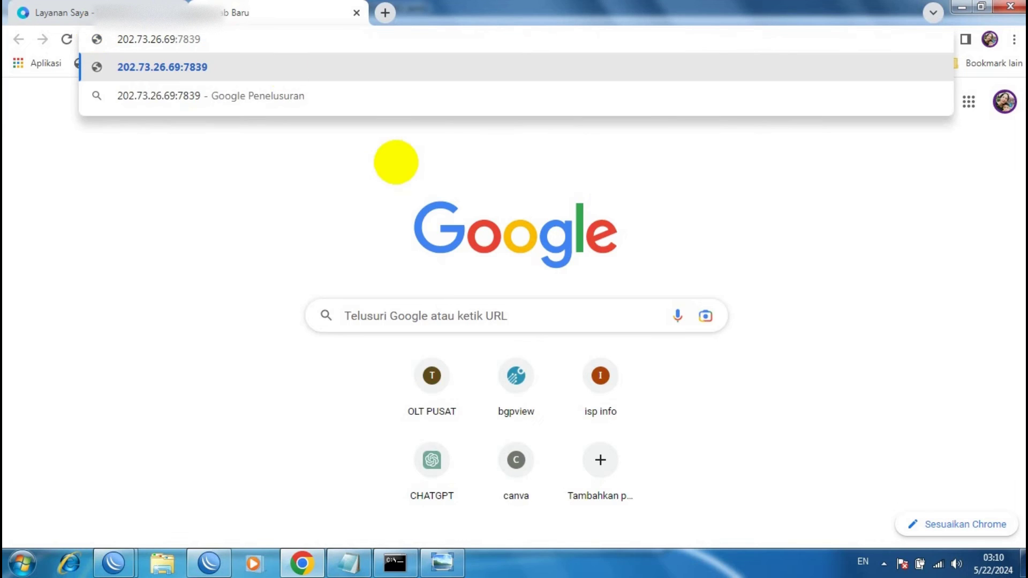
key(Return)
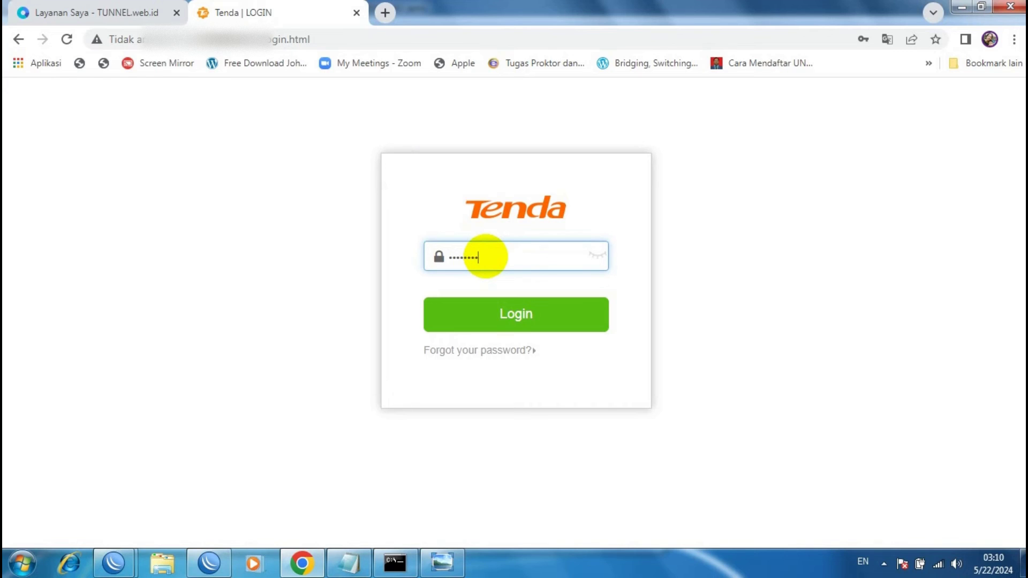
Log in to the Tenda router with its login password and save the password in the browser.
key(Return)
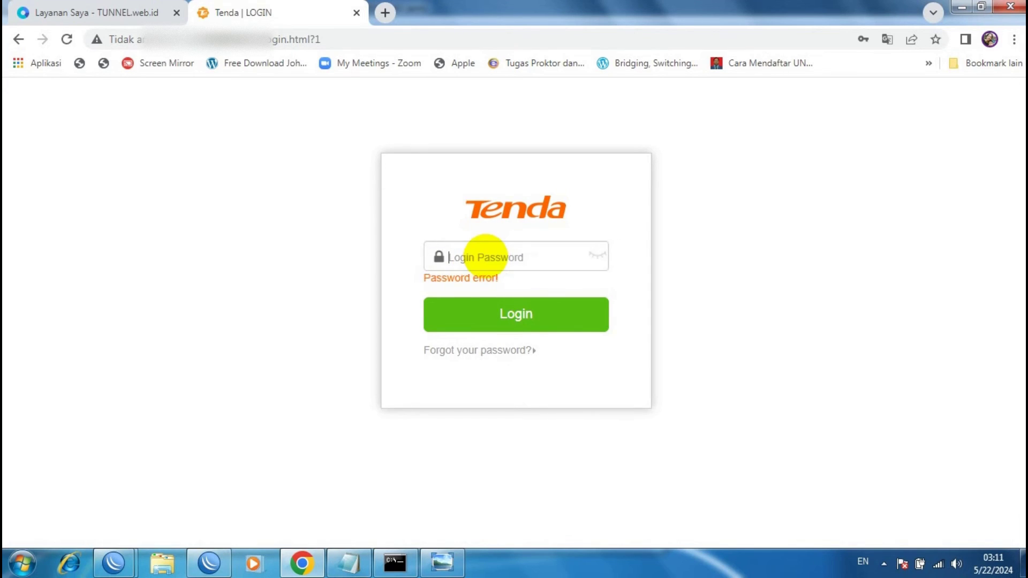
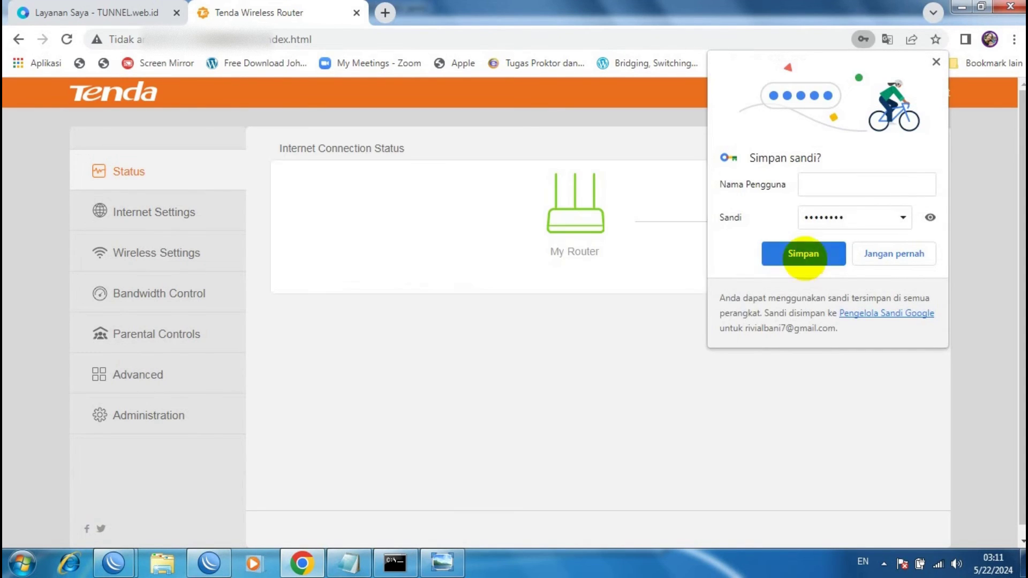
click(803, 253)
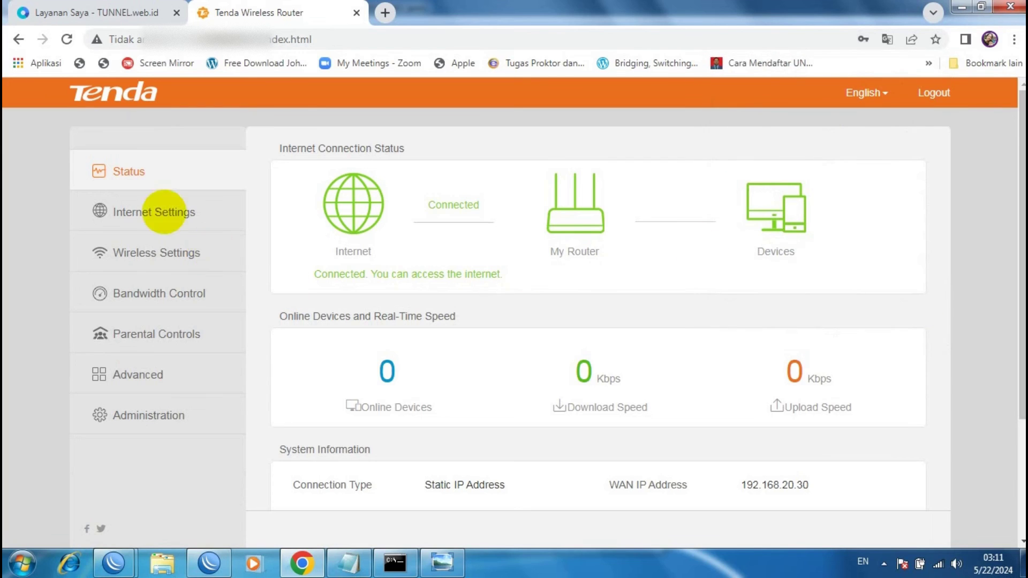
Examine the Tenda router's static IP internet settings and compare them with the device list image.
click(155, 209)
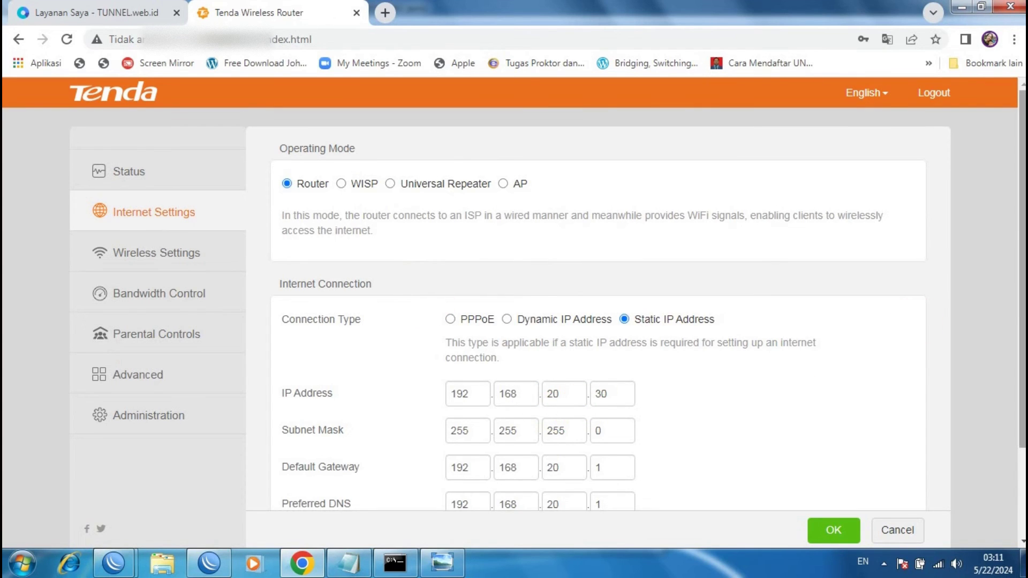
scroll(1014, 293, down, 2)
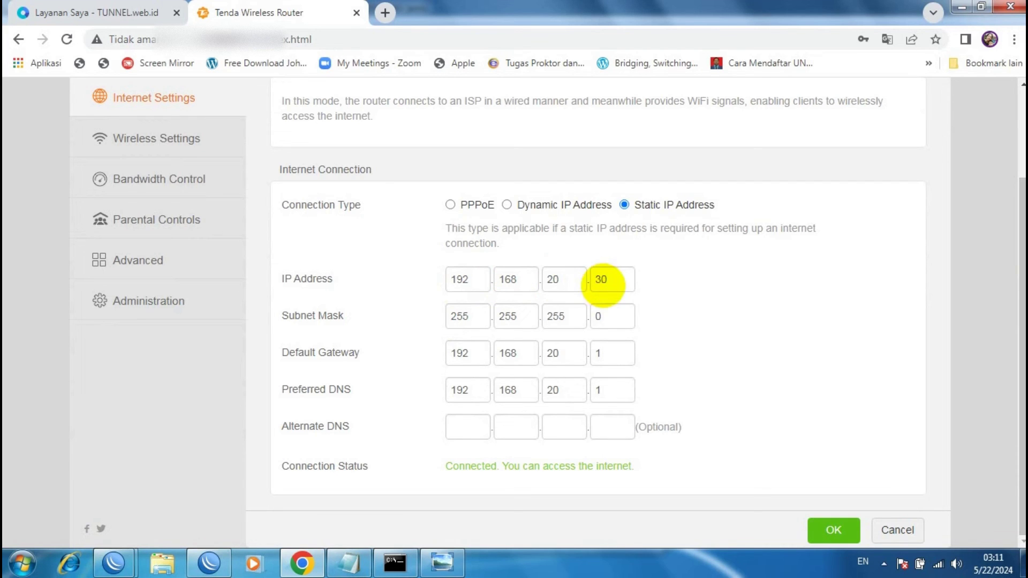
click(443, 562)
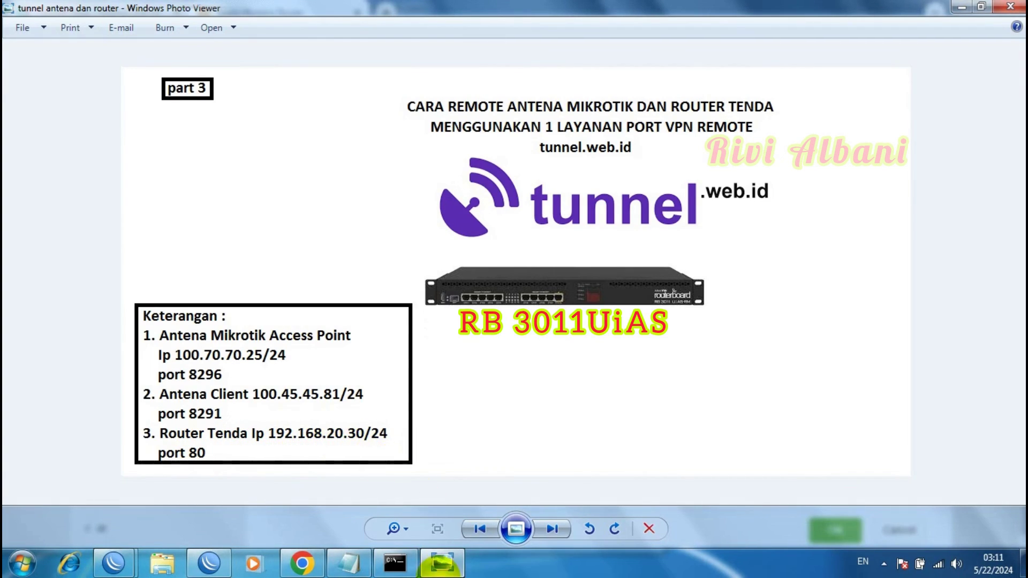
click(442, 562)
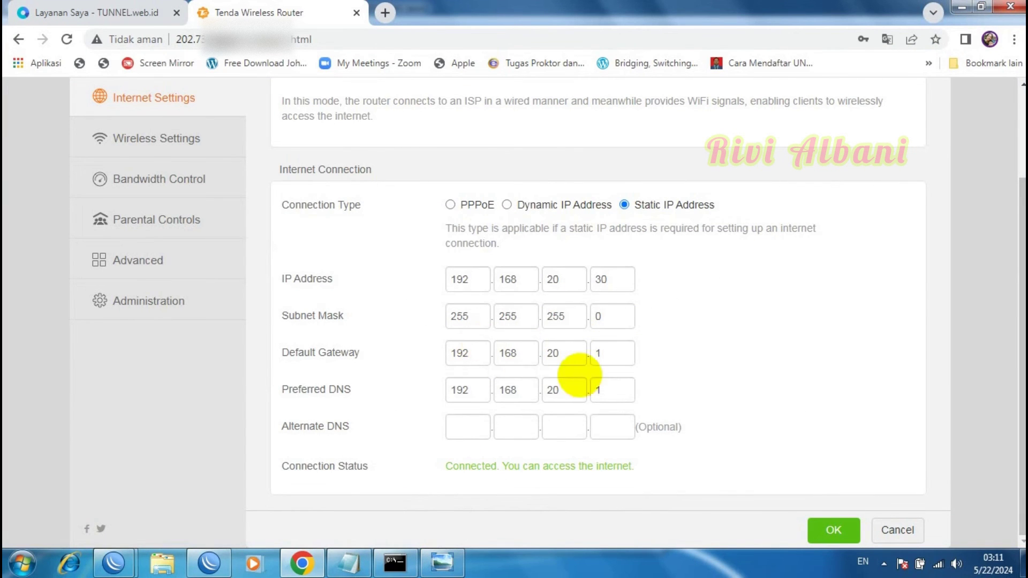
scroll(868, 153, up, 3)
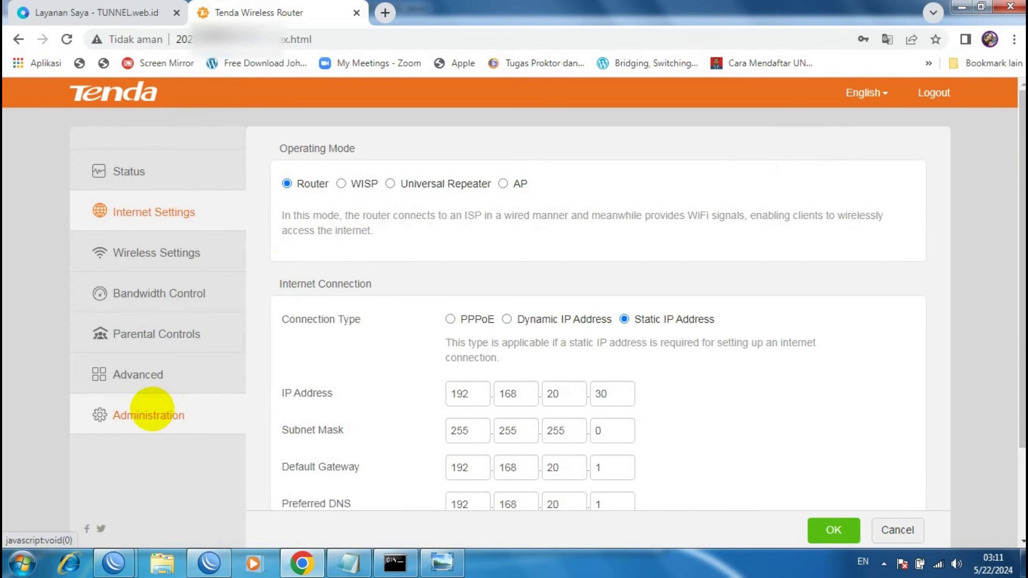
Set the Tenda router's remote web-based management port to 8080 in its administration settings and save.
click(151, 409)
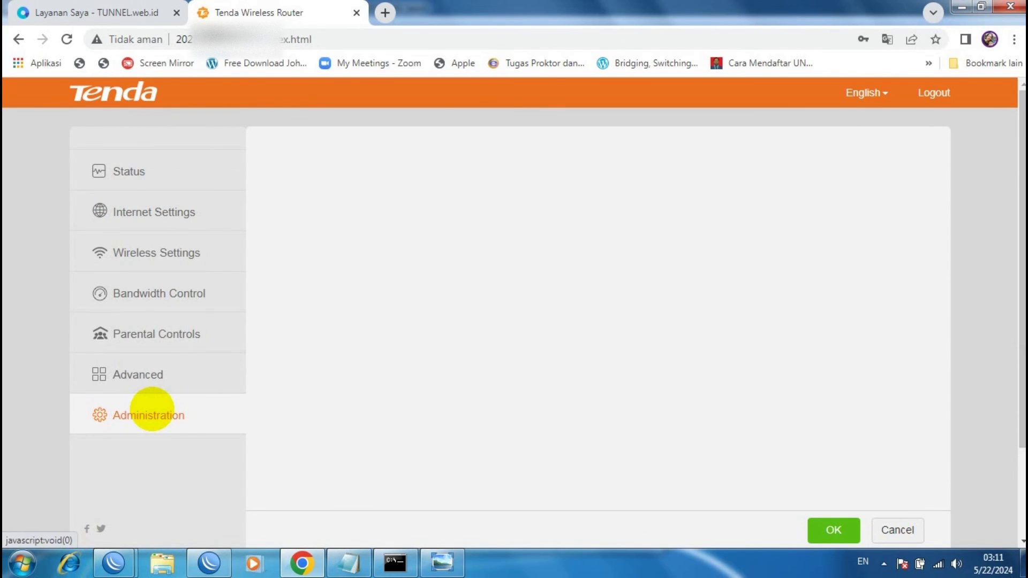
scroll(1015, 159, down, 3)
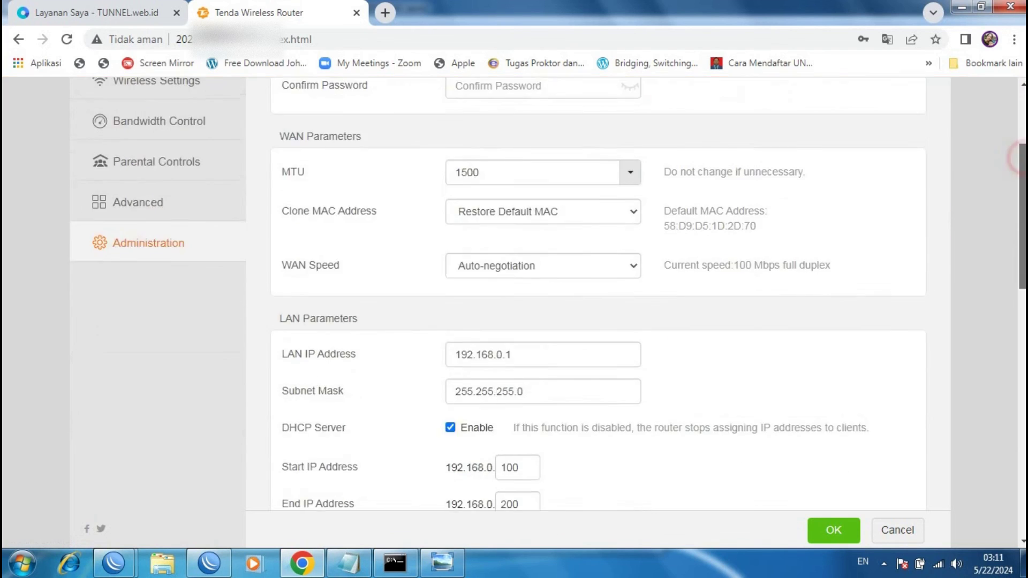
scroll(1015, 159, down, 7)
scroll(1021, 332, down, 1)
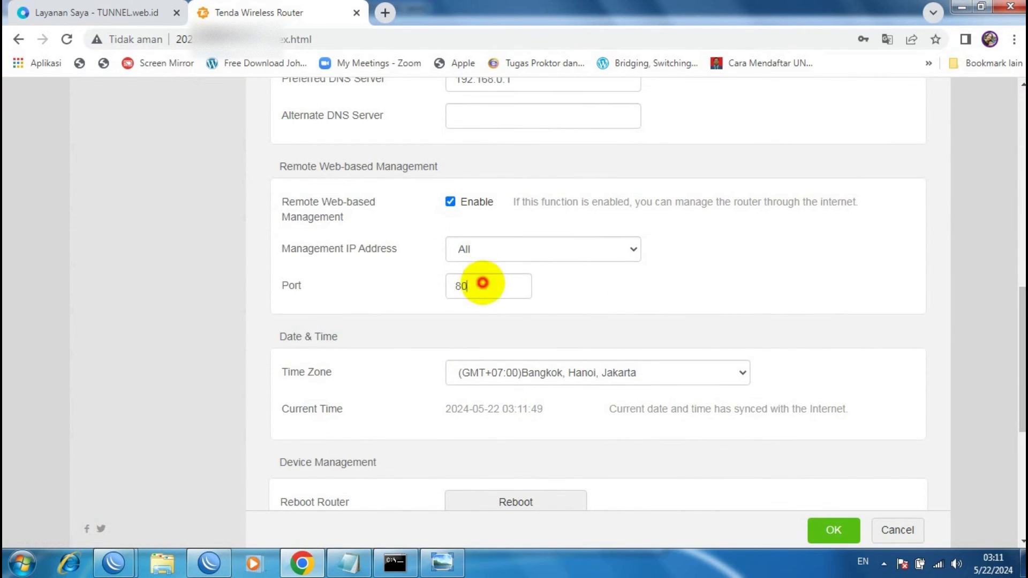
click(483, 282)
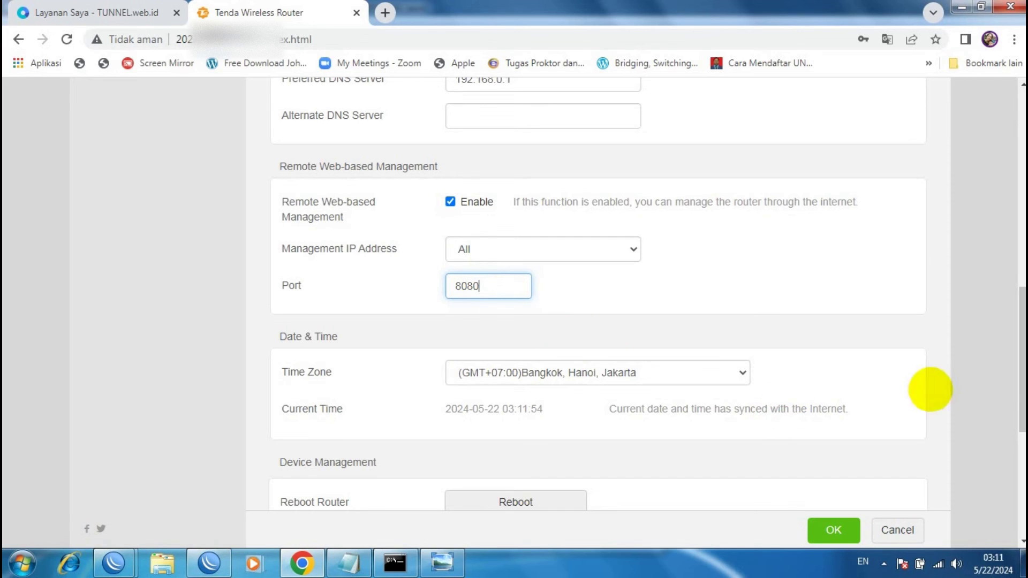
scroll(1020, 377, down, 1)
scroll(1020, 377, up, 5)
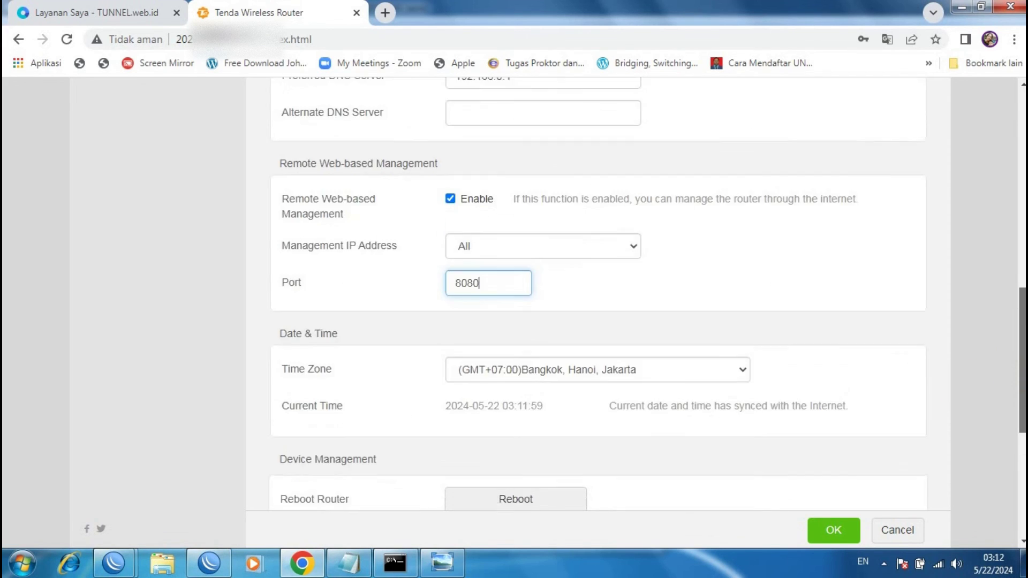
scroll(548, 294, up, 4)
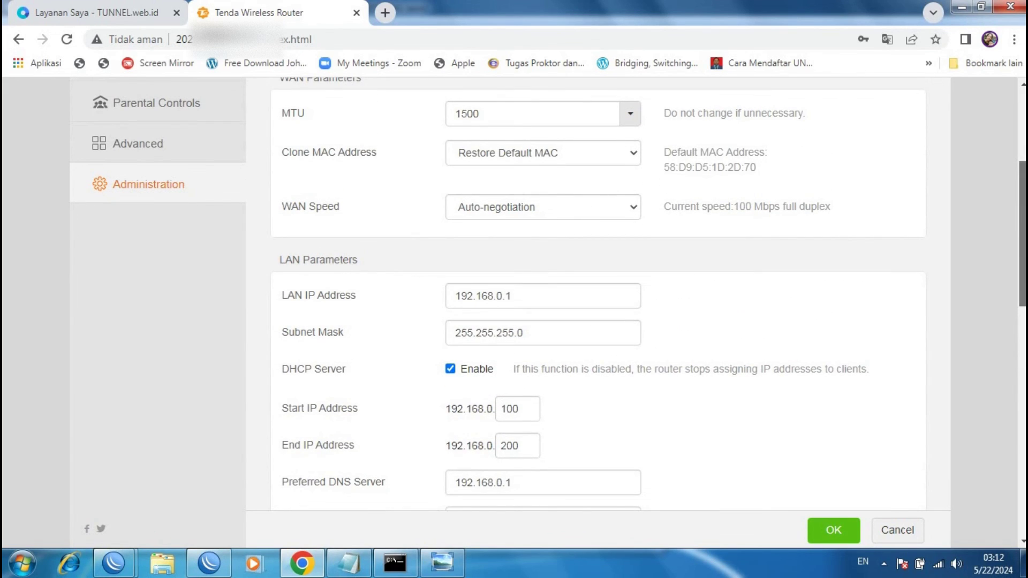
scroll(598, 294, down, 7)
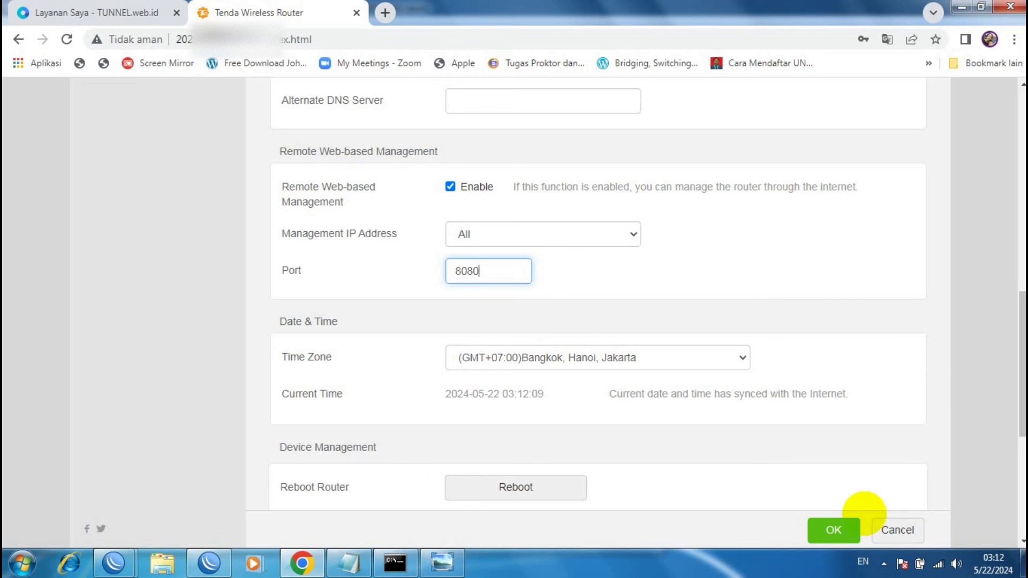
click(834, 531)
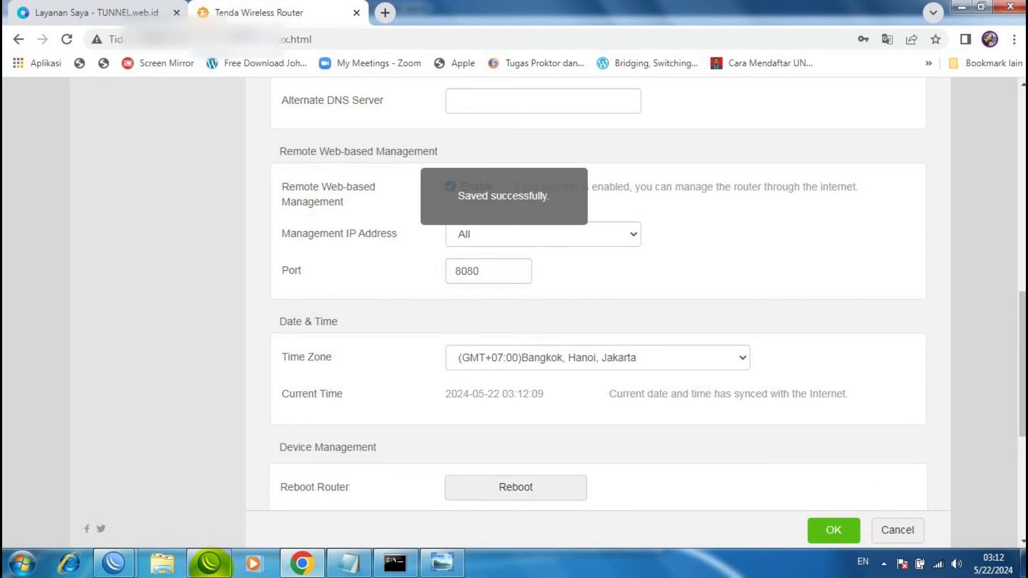
Switch to WinBox and set the destination port of the Router Tenda dst-nat rule's action to 8080, applying the change.
mouse_move(209, 562)
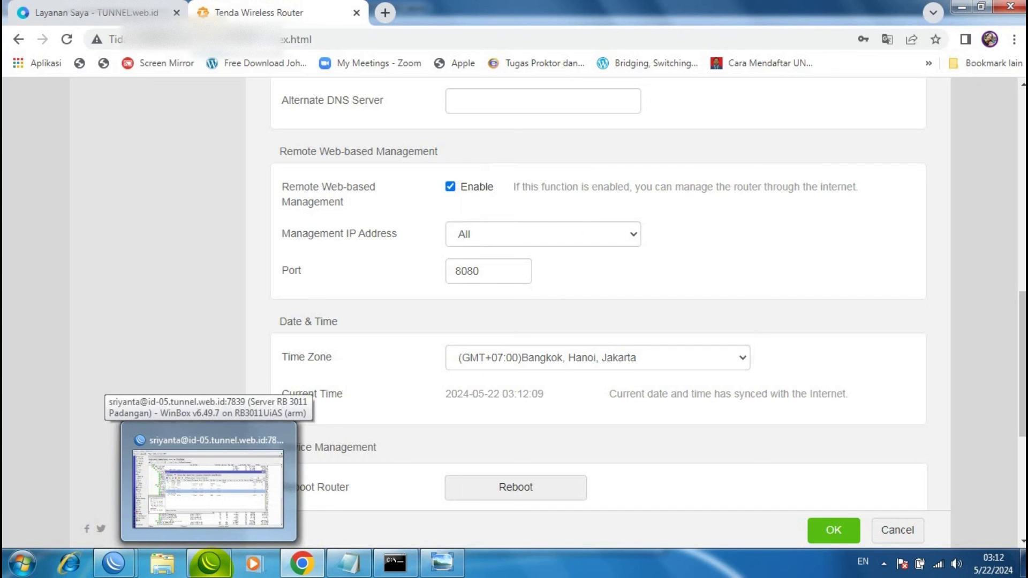
click(208, 485)
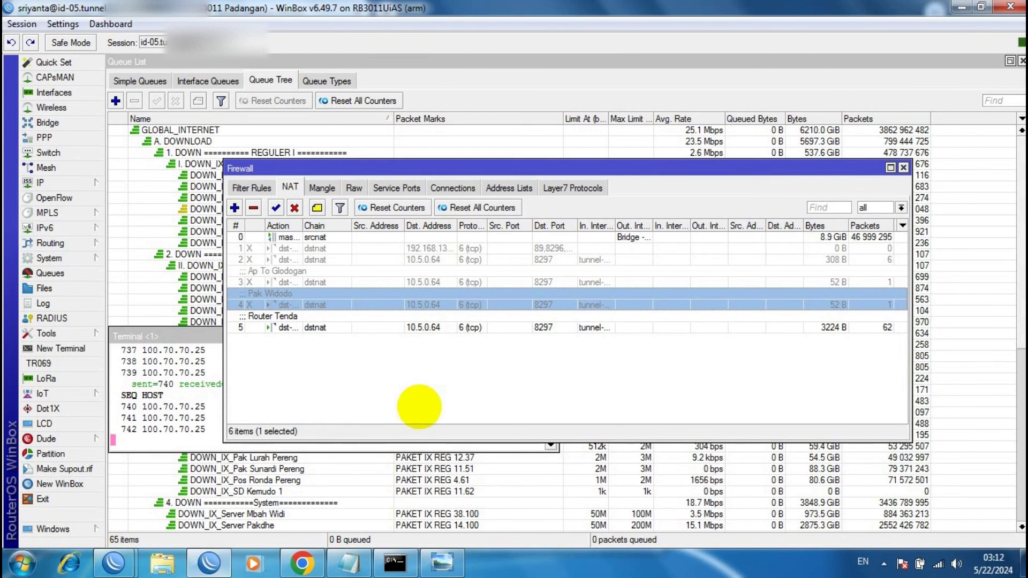
double_click(460, 325)
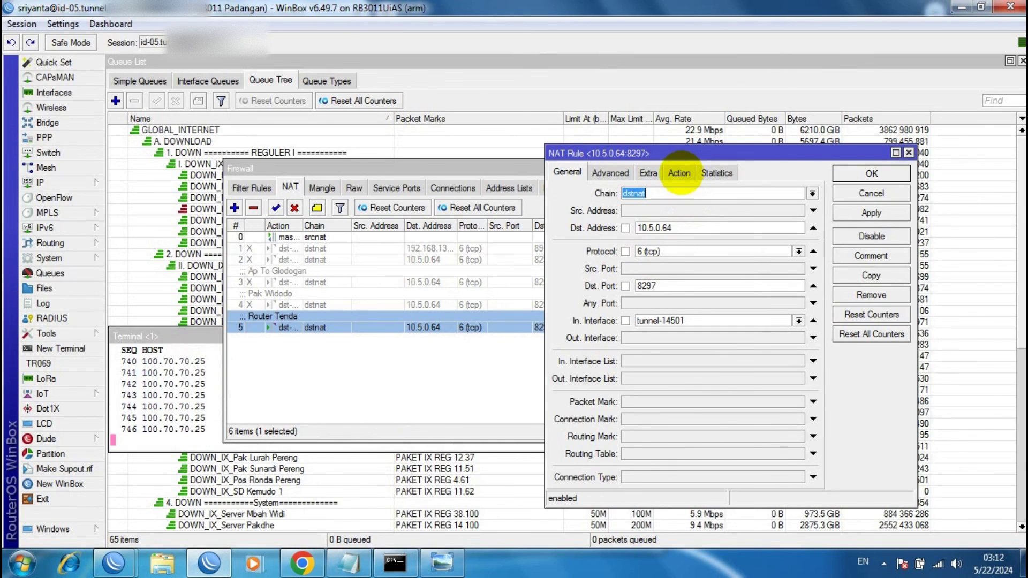
click(680, 171)
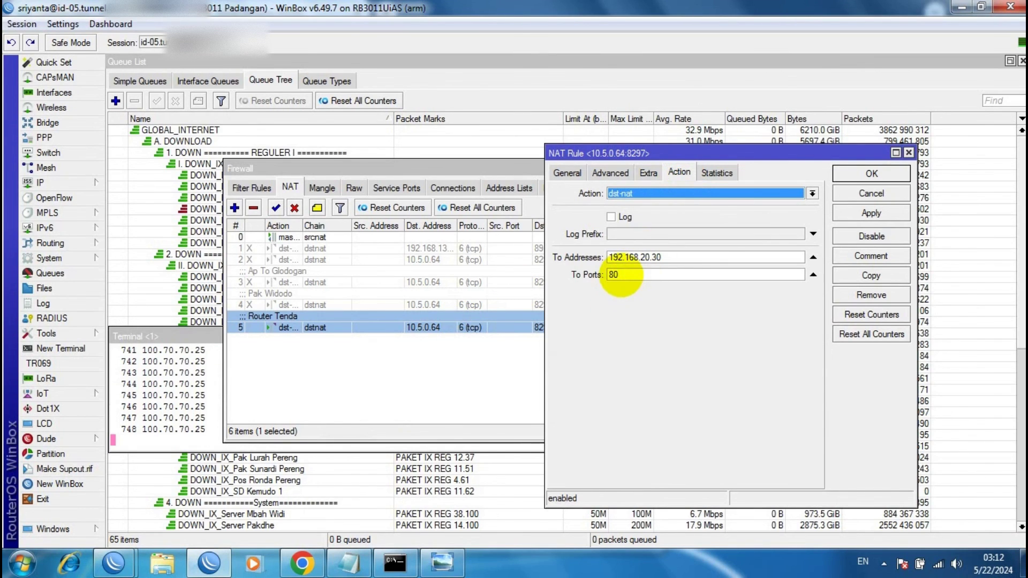
click(621, 275)
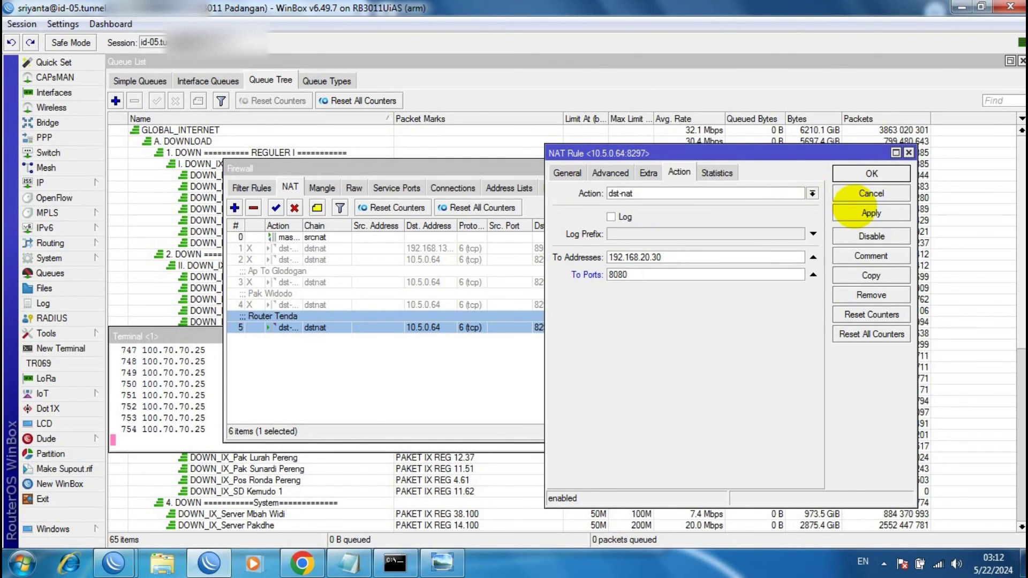
click(871, 214)
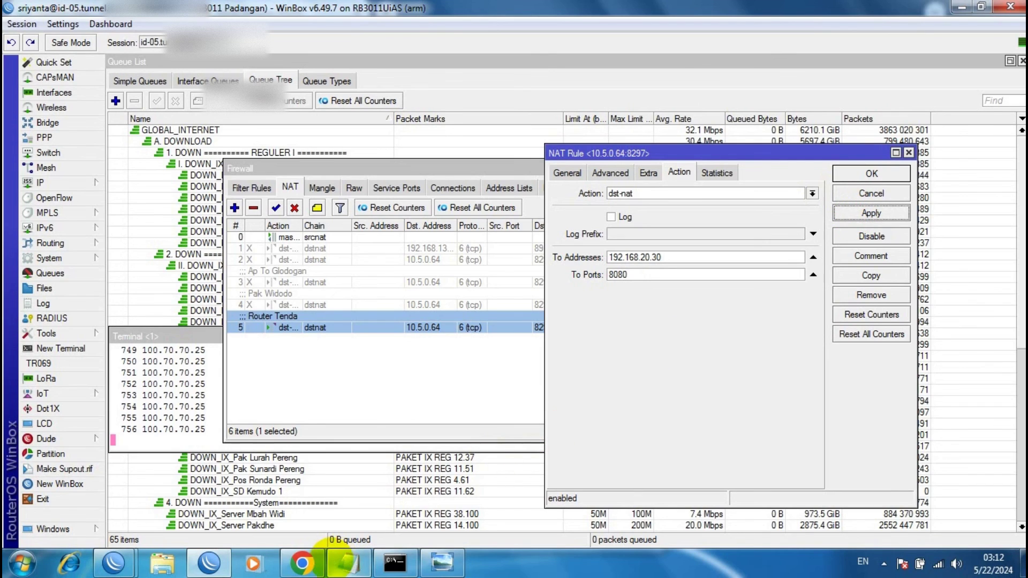
Return to Chrome, reload the Tenda router page through forwarding port 7839, and bring up the device list image.
click(301, 562)
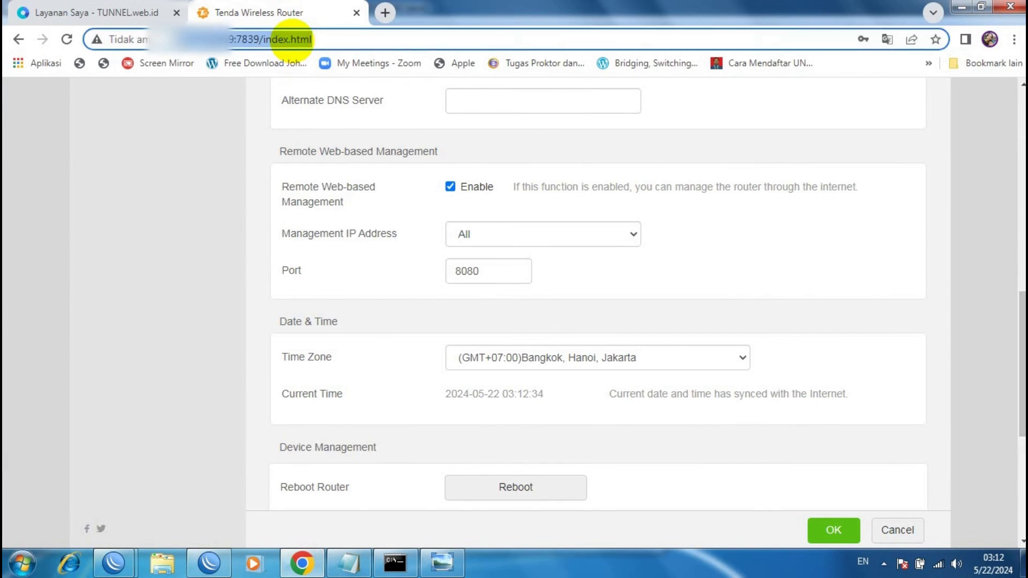
key(Return)
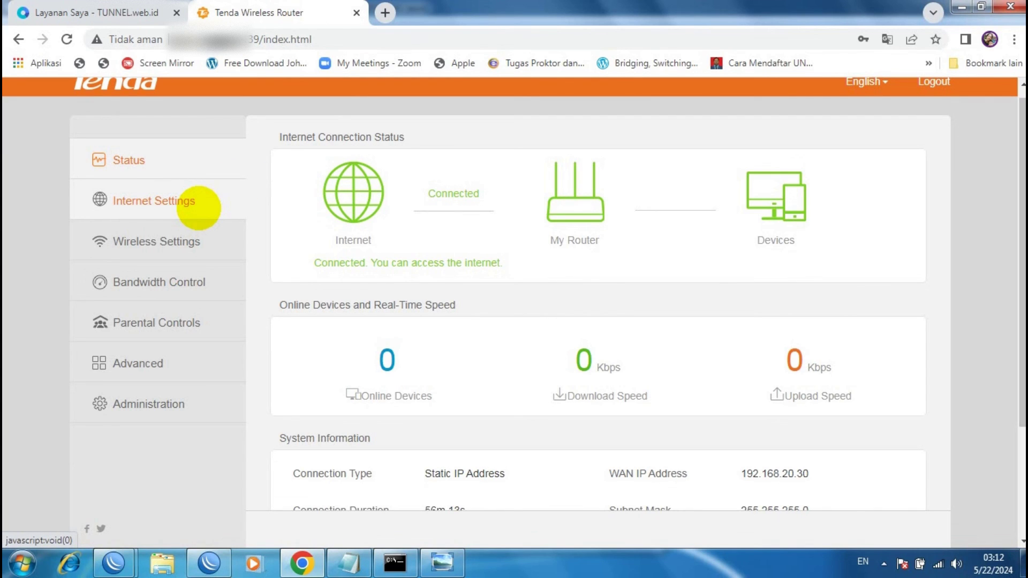
click(442, 562)
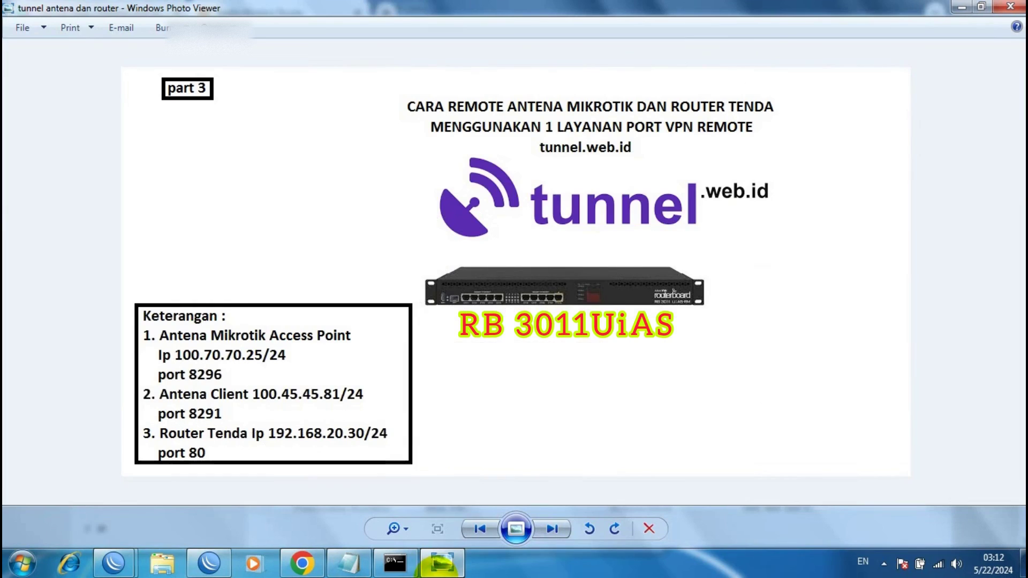